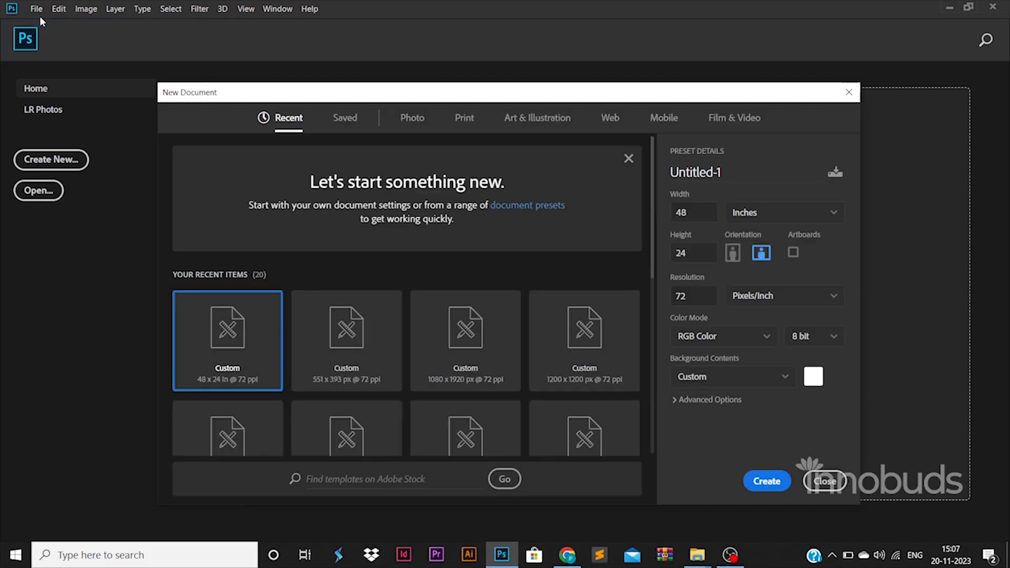
# Create a blank 48 × 24 inch, 72 ppi document
pyautogui.click(698, 210)
pyautogui.click(703, 257)
pyautogui.click(768, 481)
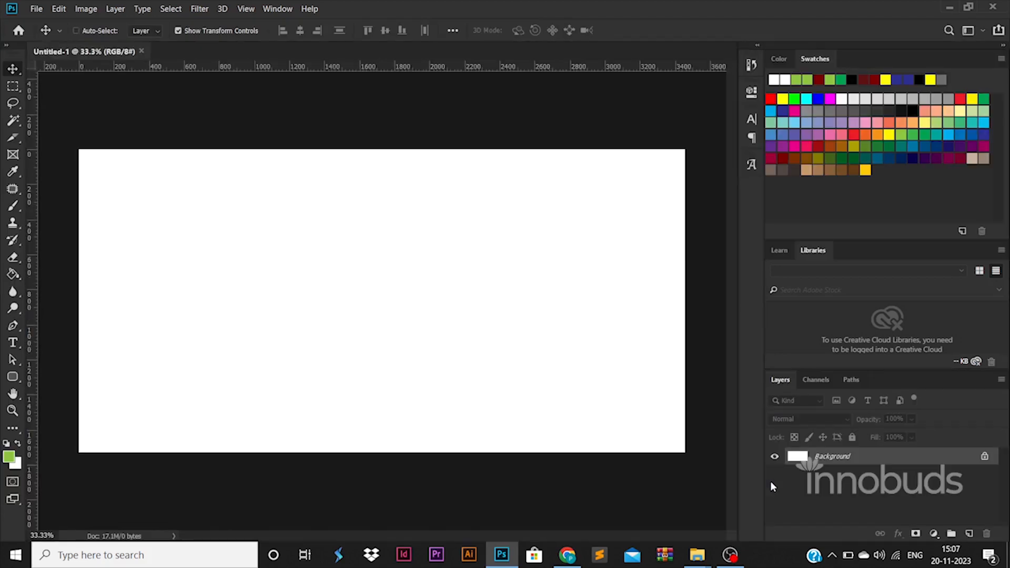
# Save the document as banner.psd in the 107-BANNER 03 folder
pyautogui.hotkey('ctrl', 's')
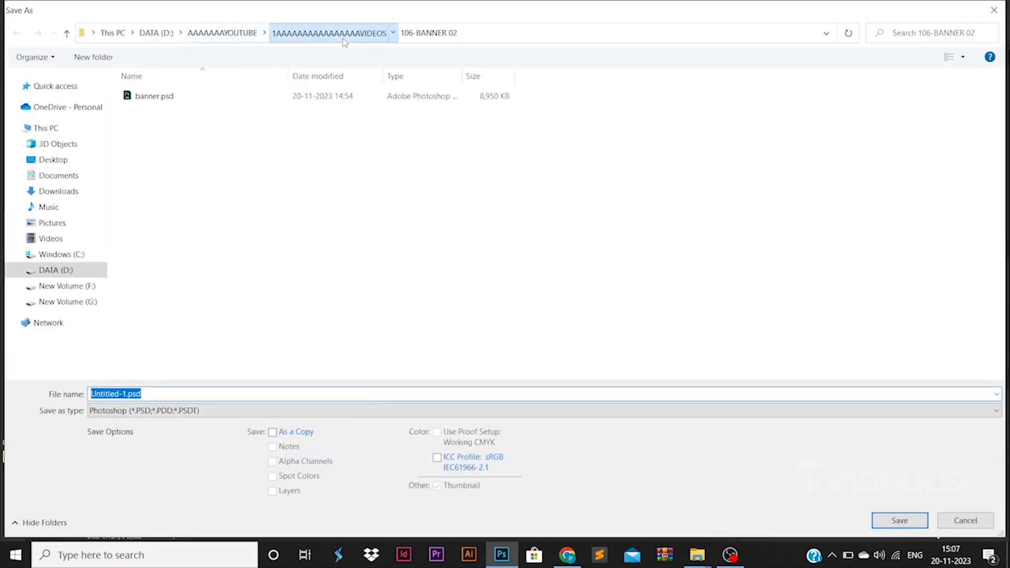
pyautogui.click(329, 33)
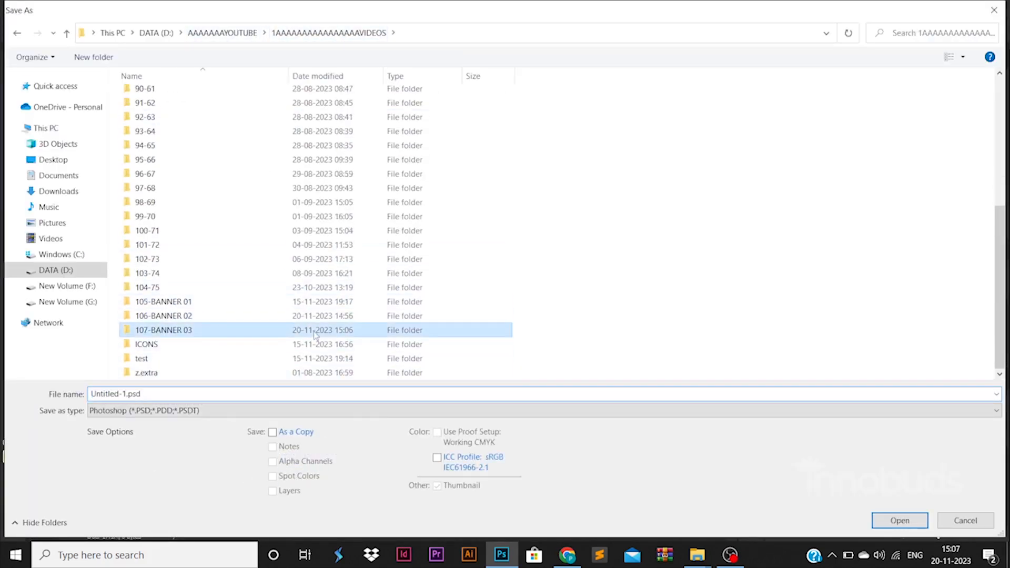
pyautogui.doubleClick(299, 330)
pyautogui.click(246, 395)
pyautogui.hotkey('ctrl', 'a')
pyautogui.write('b')
pyautogui.press('Return')
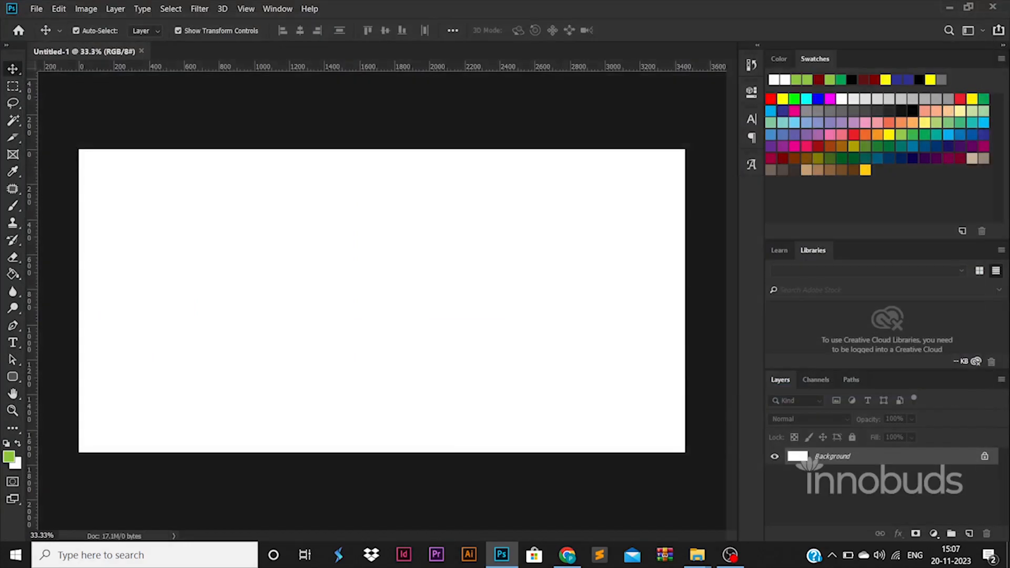
# Drag guides from the rulers to sit just inside the left, right, top and bottom edges
pyautogui.moveTo(29, 308); pyautogui.dragTo(91, 306)
pyautogui.moveTo(28, 340); pyautogui.dragTo(672, 345)
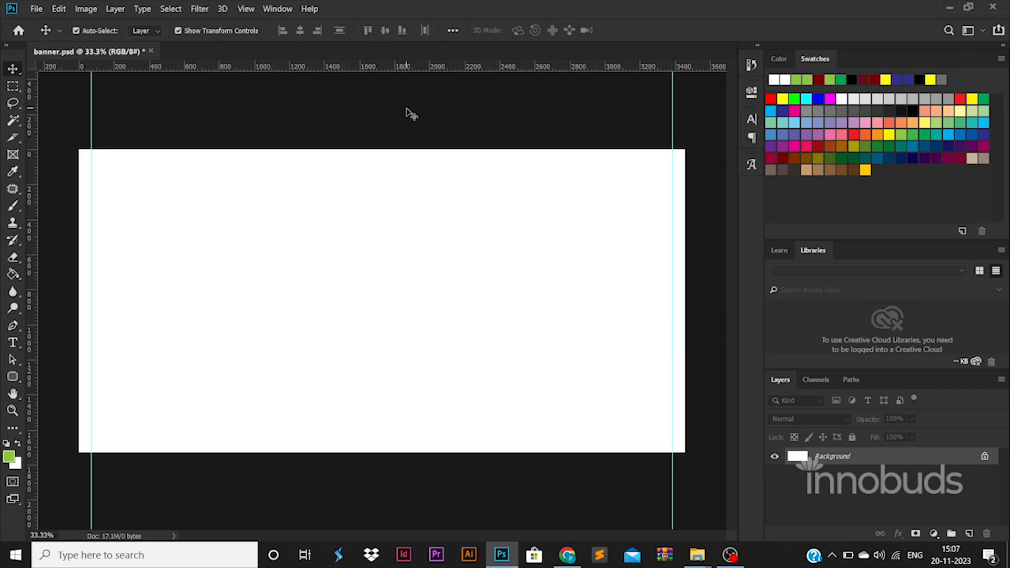
pyautogui.moveTo(410, 67); pyautogui.dragTo(415, 162)
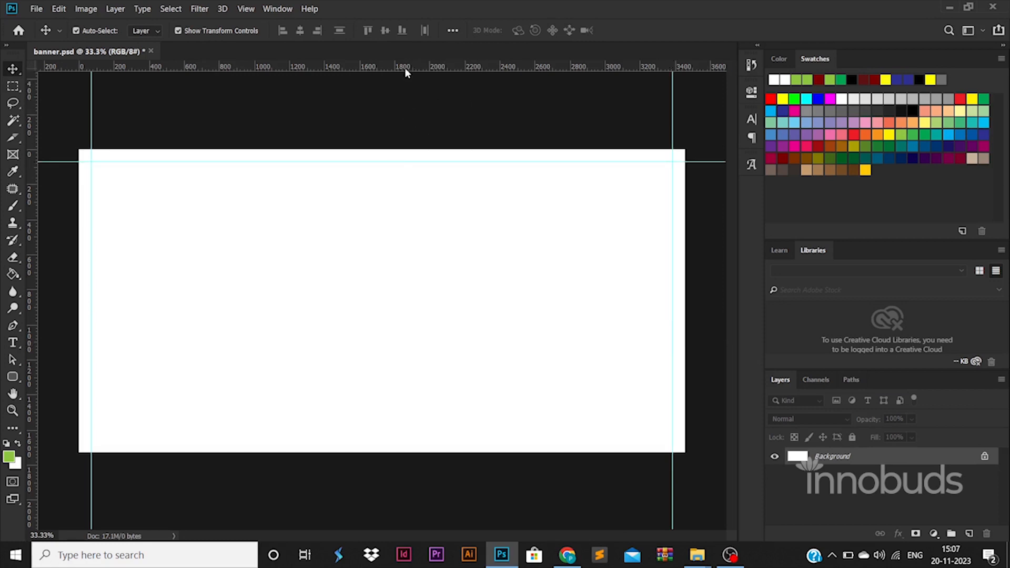
pyautogui.moveTo(405, 67); pyautogui.dragTo(459, 437)
# Unlock the Background layer and add a Gradient Overlay style to it
pyautogui.click(989, 481)
pyautogui.click(984, 456)
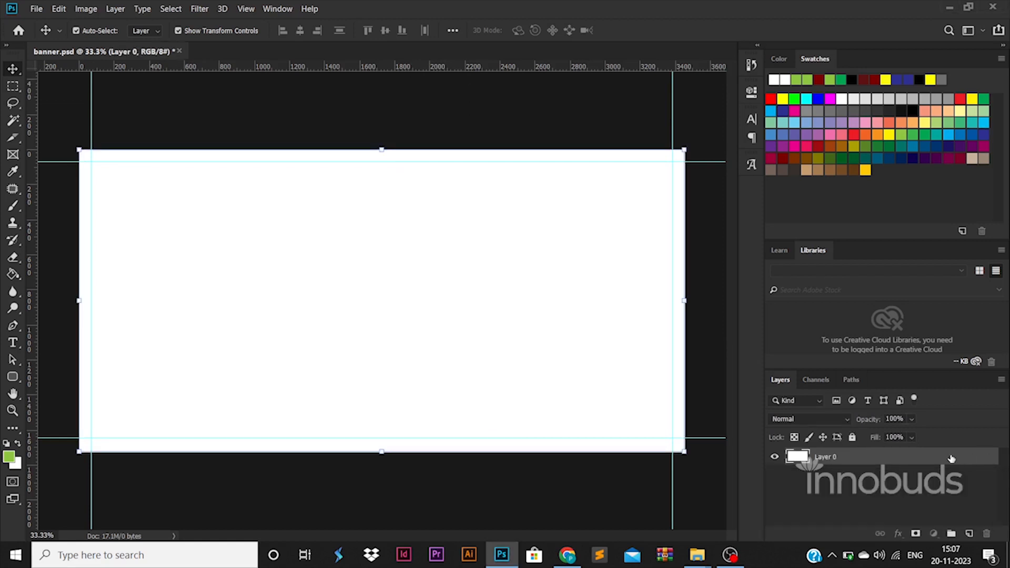
pyautogui.doubleClick(951, 458)
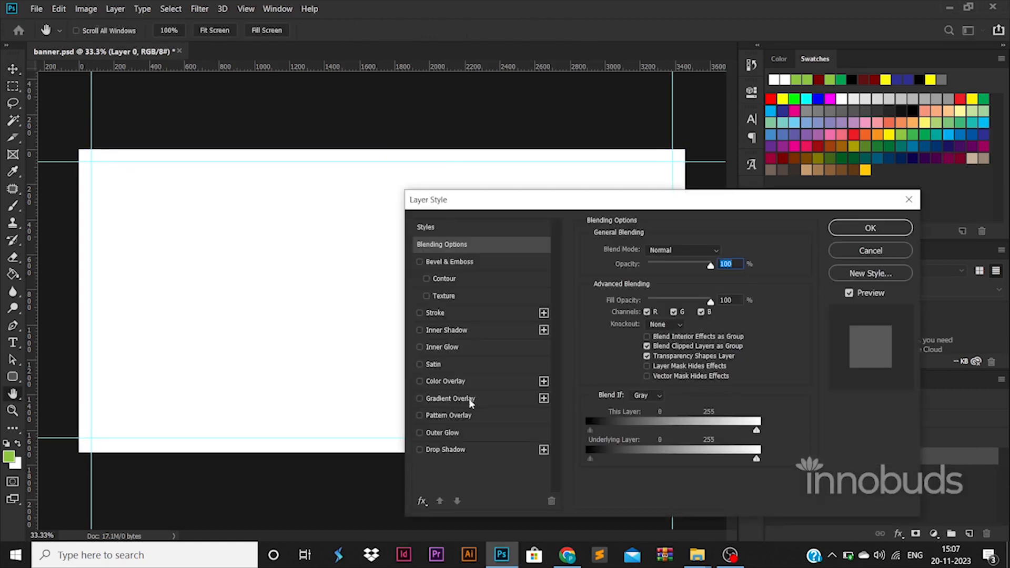
pyautogui.click(470, 400)
pyautogui.click(648, 286)
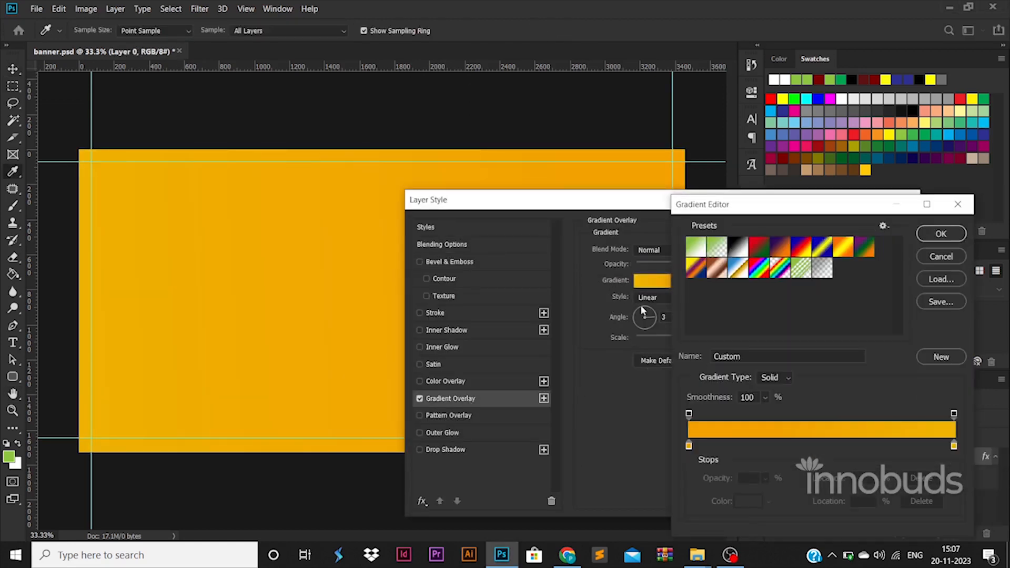
# Set both gradient stops to shades of blue and apply the overlay
pyautogui.doubleClick(689, 445)
pyautogui.click(831, 333)
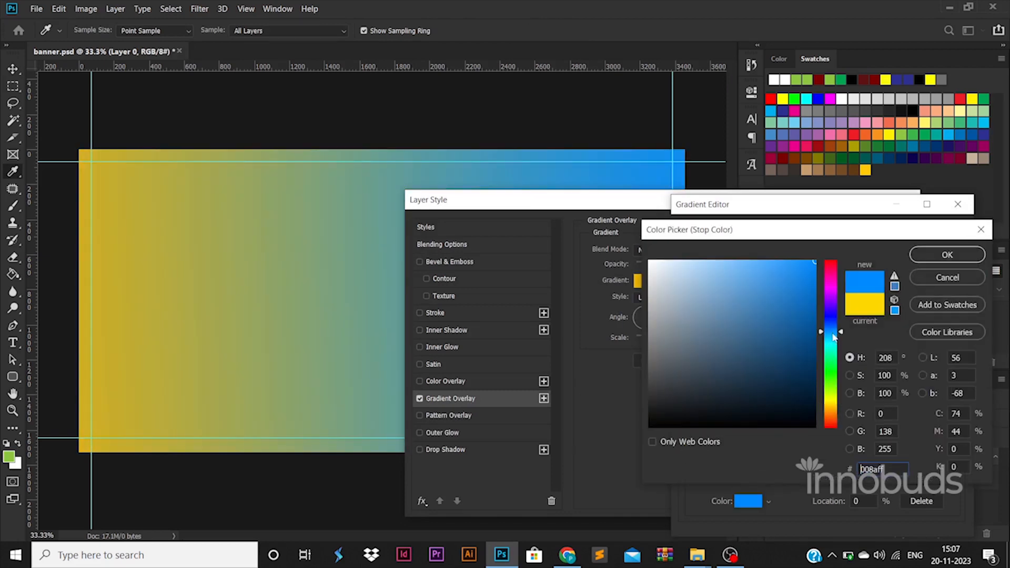
pyautogui.click(933, 256)
pyautogui.doubleClick(954, 447)
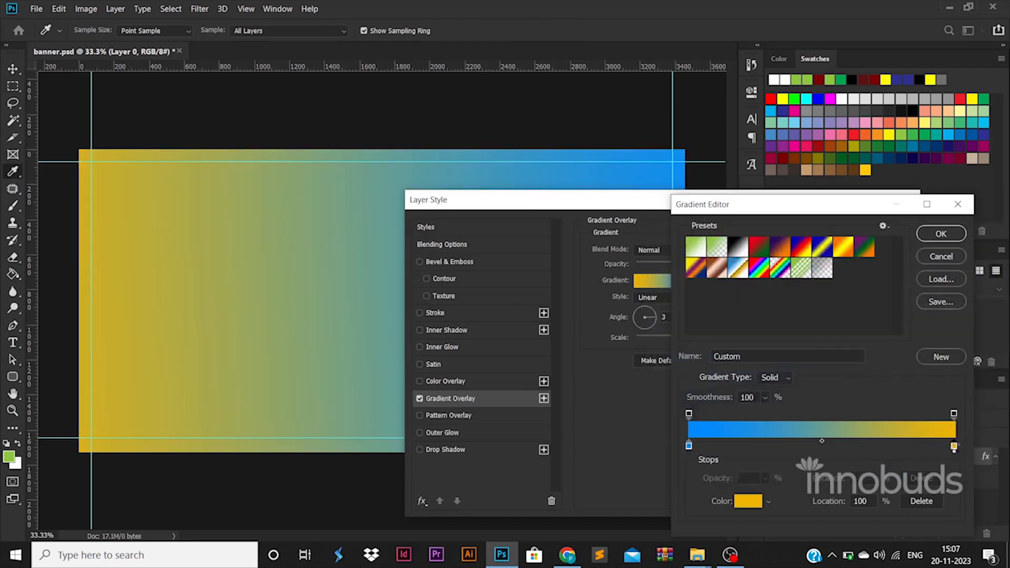
pyautogui.write('ffffff')
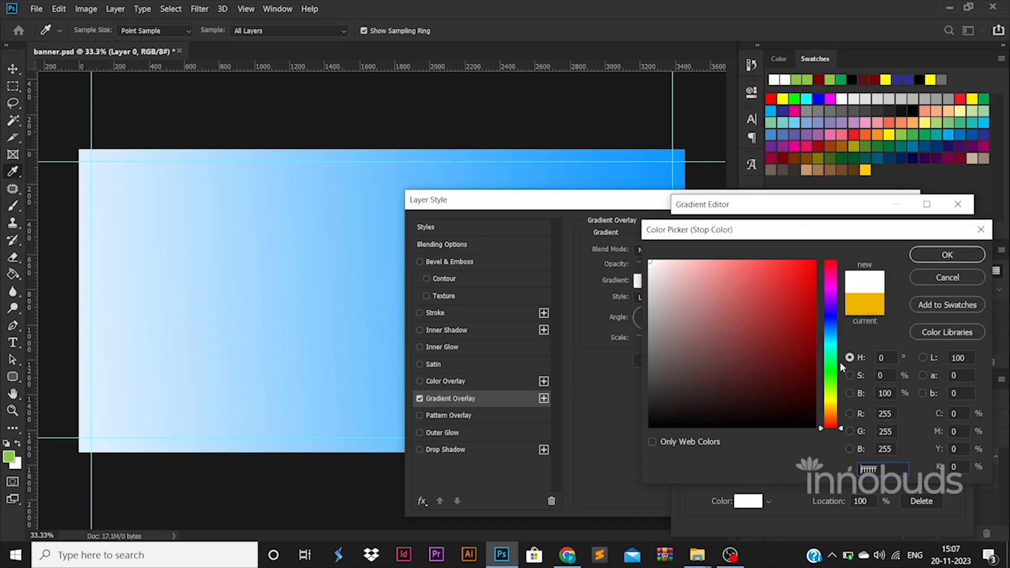
pyautogui.moveTo(835, 341); pyautogui.dragTo(832, 332)
pyautogui.click(814, 316)
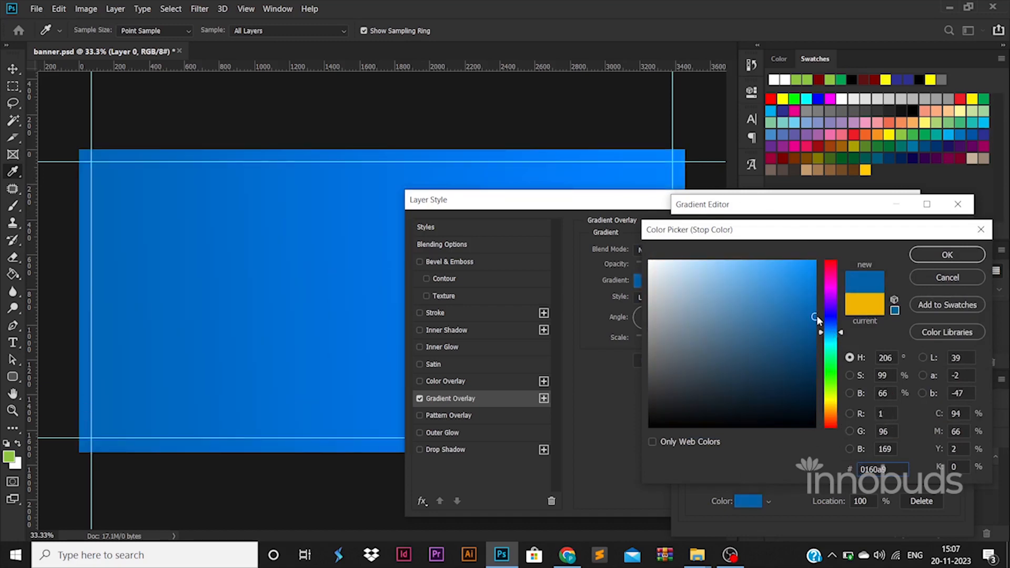
pyautogui.click(922, 254)
pyautogui.click(923, 234)
pyautogui.click(900, 231)
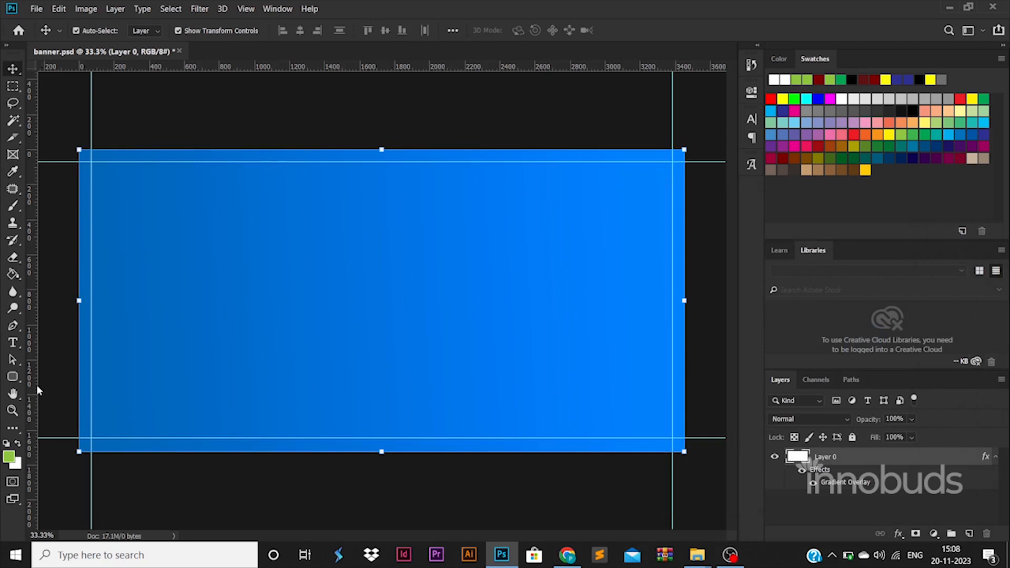
# Draw a green rounded rectangle with a 1000 px corner radius and move it to the top centre
pyautogui.rightClick(17, 376)
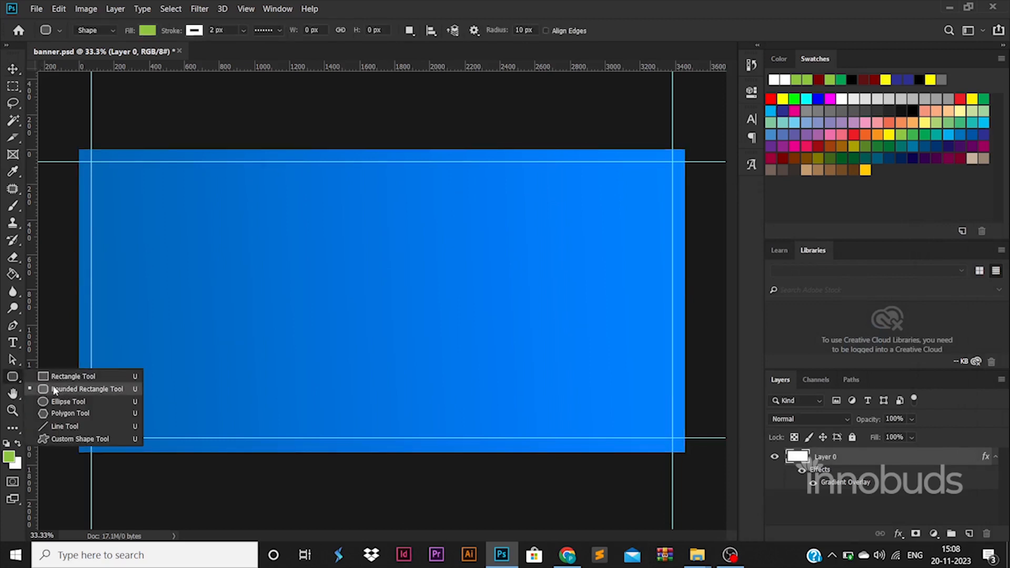
pyautogui.click(68, 390)
pyautogui.moveTo(204, 239); pyautogui.dragTo(369, 301)
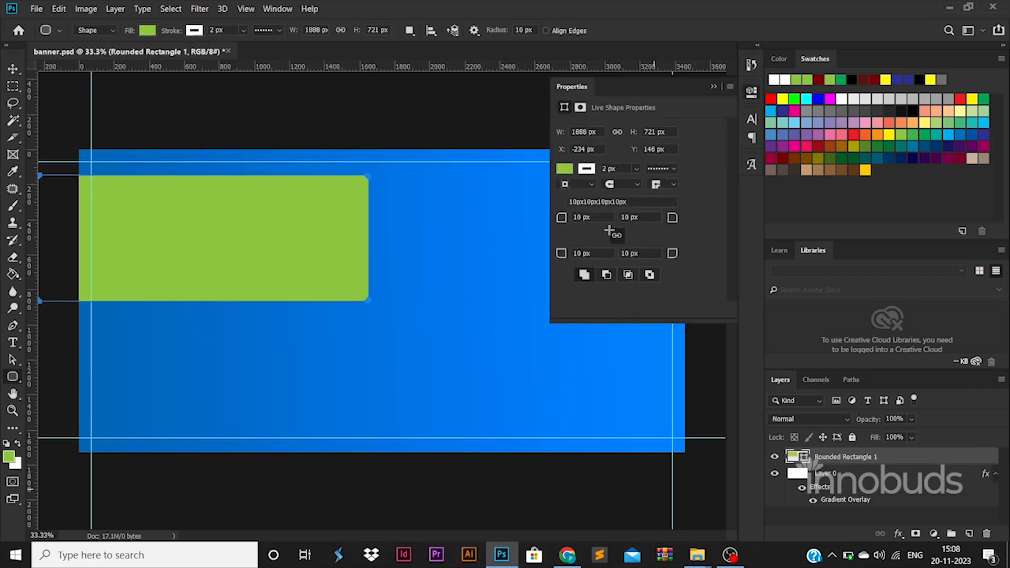
pyautogui.write('1000')
pyautogui.press('Return')
pyautogui.press('v')
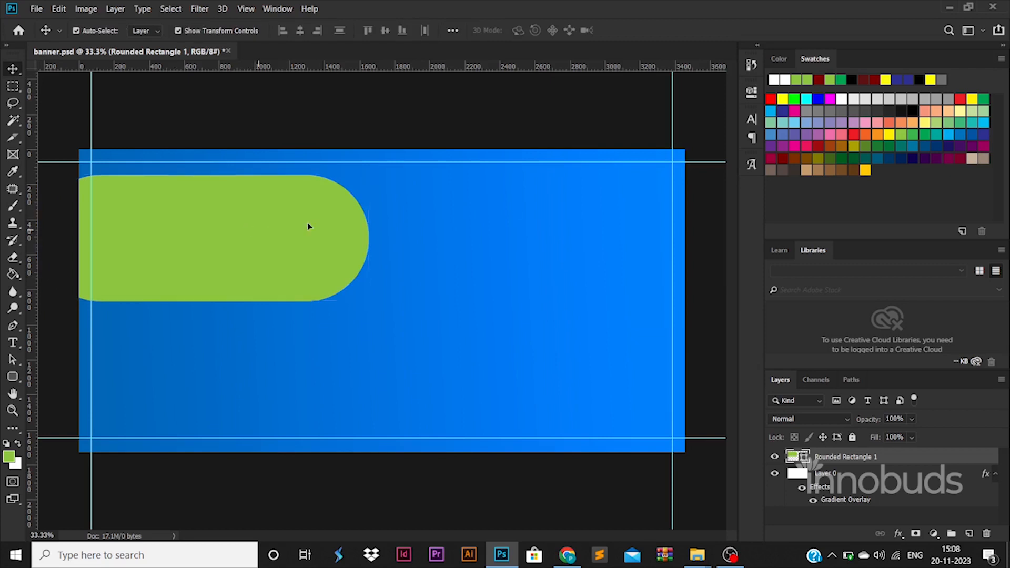
pyautogui.moveTo(308, 226); pyautogui.dragTo(488, 203)
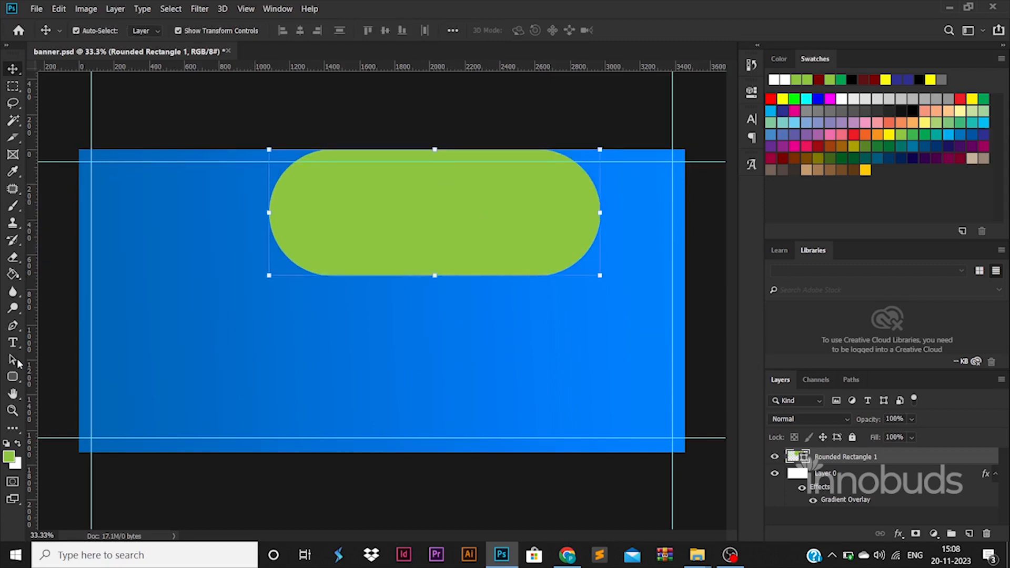
# Duplicate the green pill shape directly beneath the original
pyautogui.click(13, 376)
pyautogui.click(194, 30)
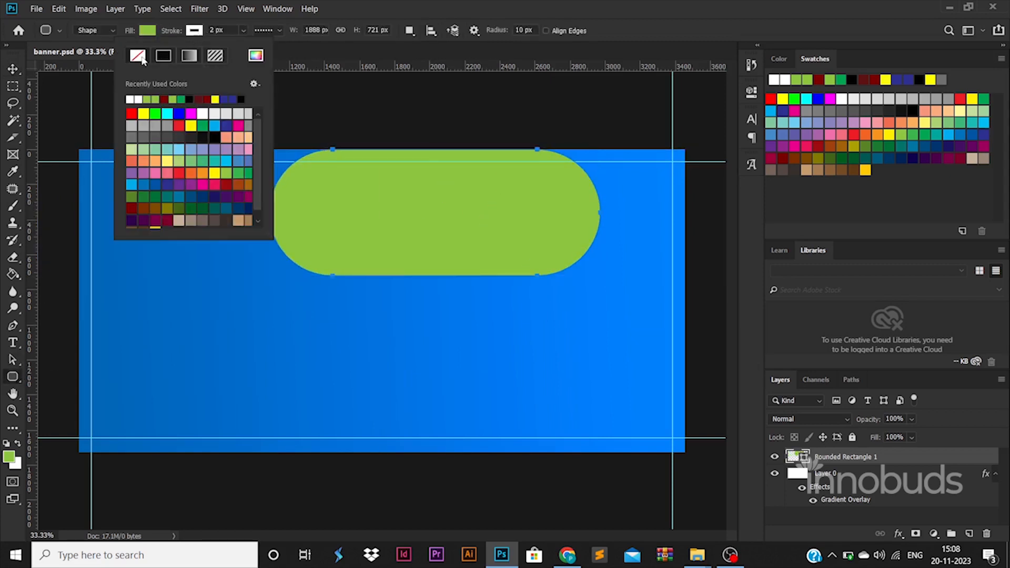
pyautogui.click(13, 69)
pyautogui.moveTo(516, 237); pyautogui.dragTo(516, 359)
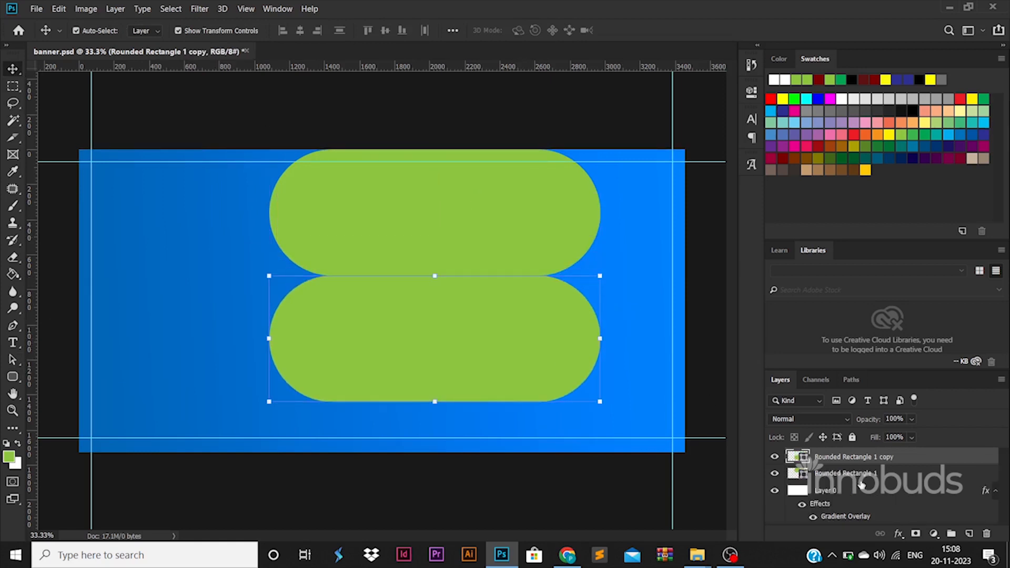
# Scale and reposition both green pill shapes so they stretch past the banner's right edge
pyautogui.keyDown('shift'); pyautogui.click(860, 476); pyautogui.keyUp('shift')
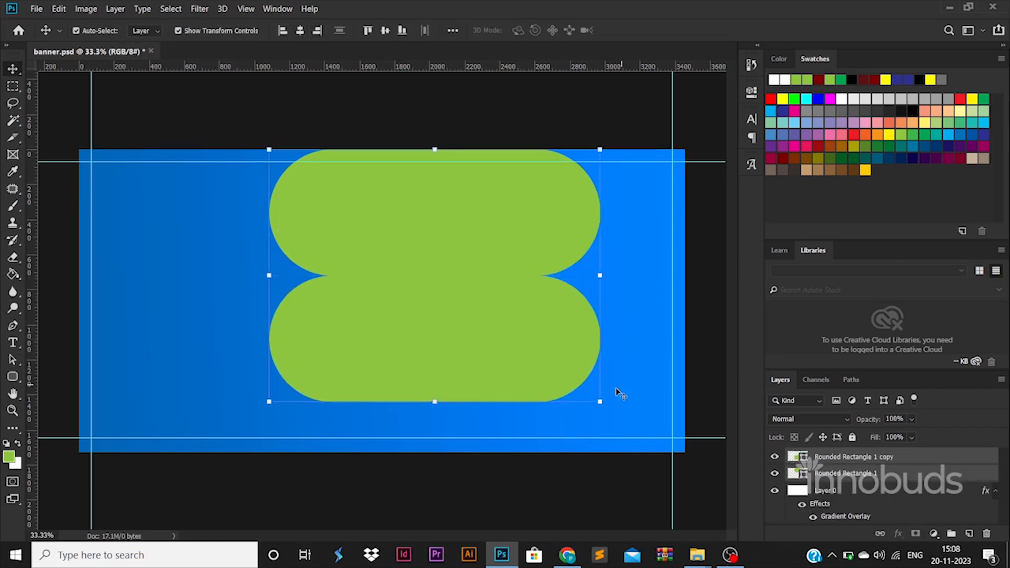
pyautogui.moveTo(600, 403); pyautogui.dragTo(700, 462)
pyautogui.press('Return')
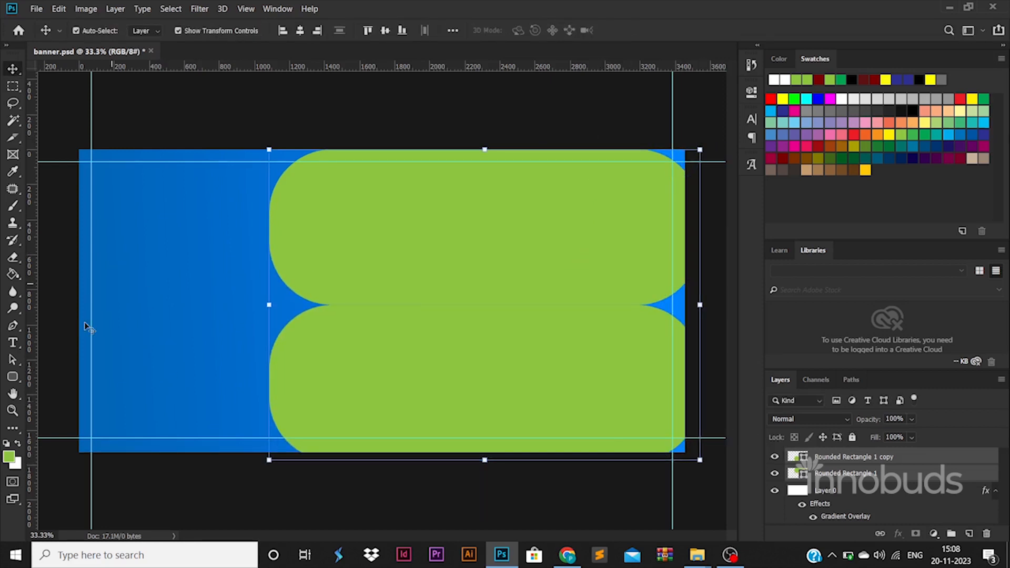
pyautogui.click(12, 377)
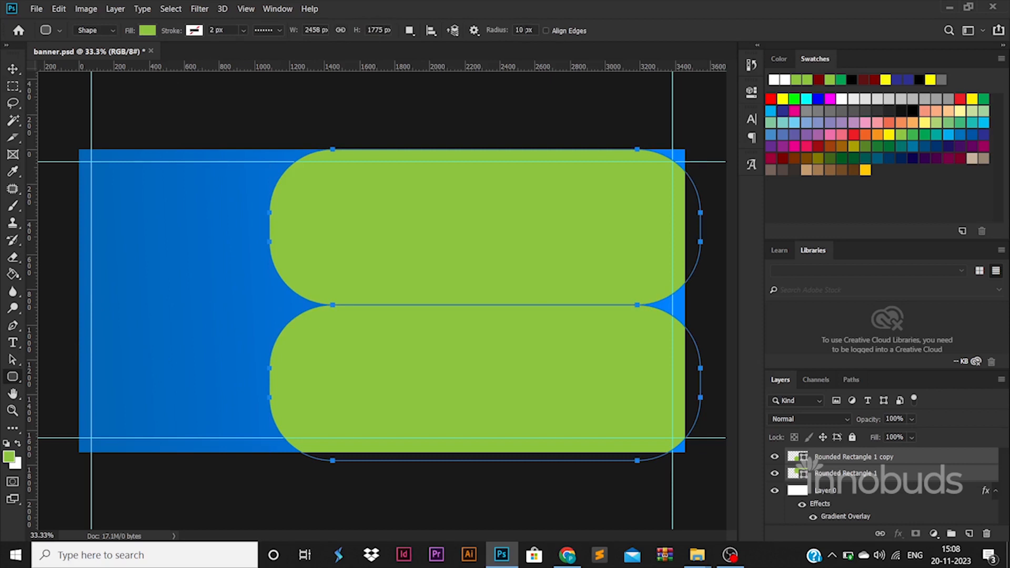
pyautogui.click(12, 69)
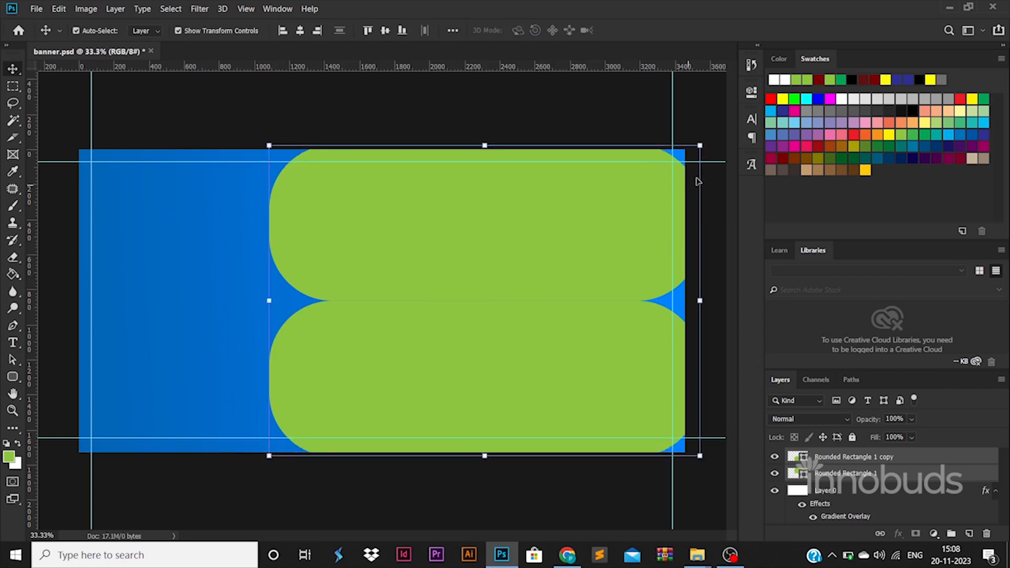
pyautogui.moveTo(702, 146); pyautogui.dragTo(810, 121)
pyautogui.moveTo(652, 221); pyautogui.dragTo(603, 241)
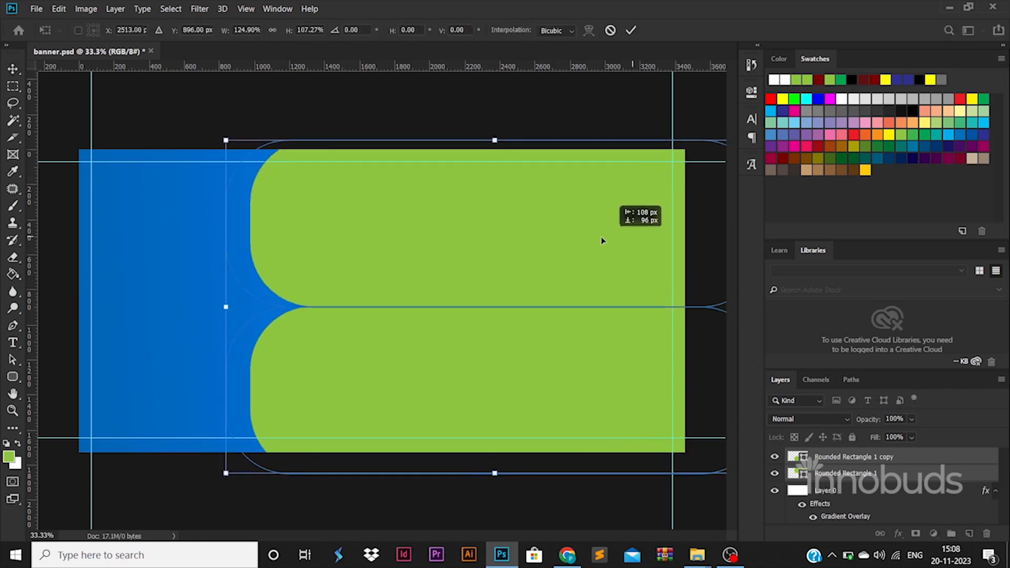
pyautogui.moveTo(226, 307); pyautogui.dragTo(356, 302)
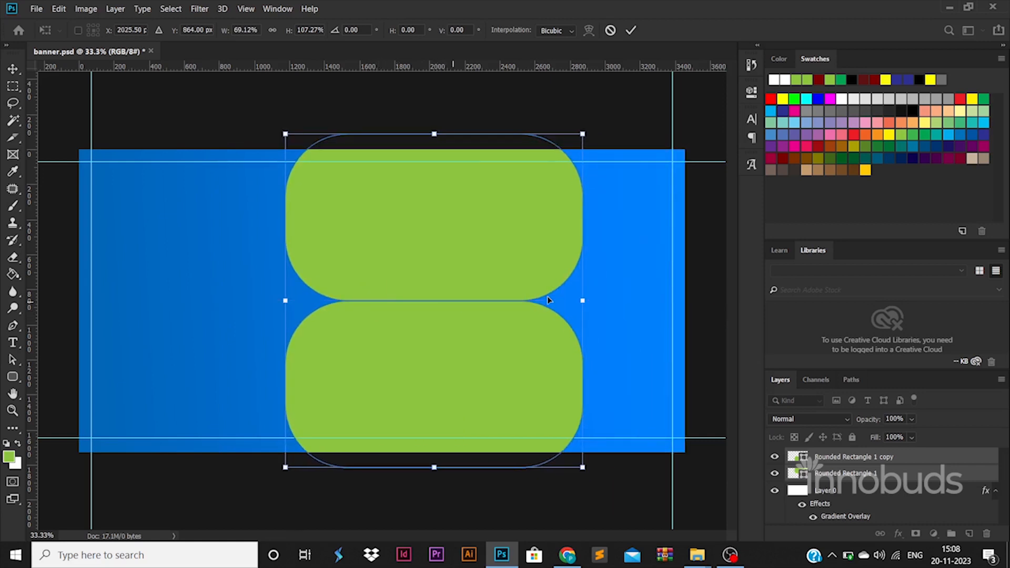
pyautogui.moveTo(586, 299); pyautogui.dragTo(704, 299)
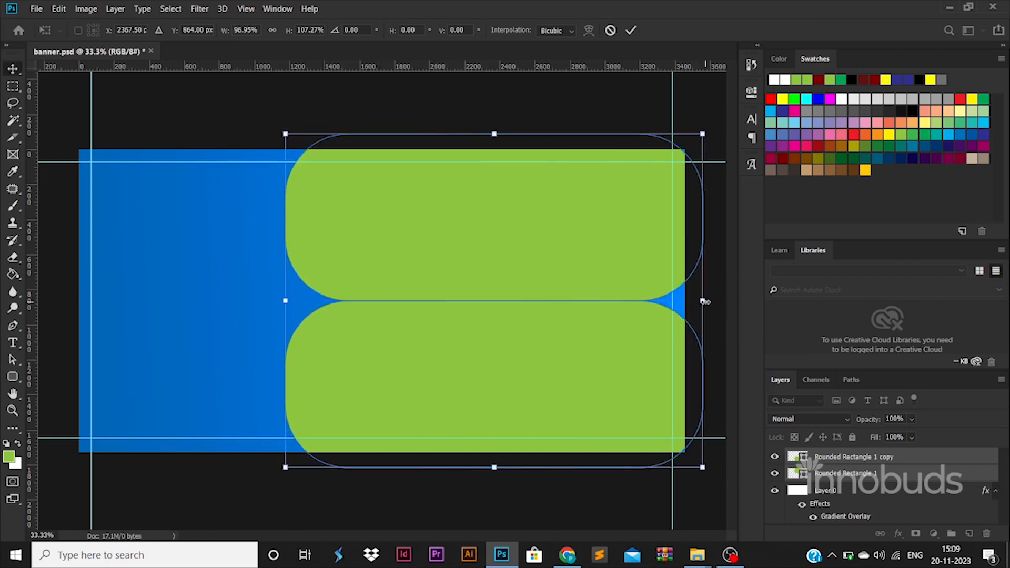
pyautogui.press('Return')
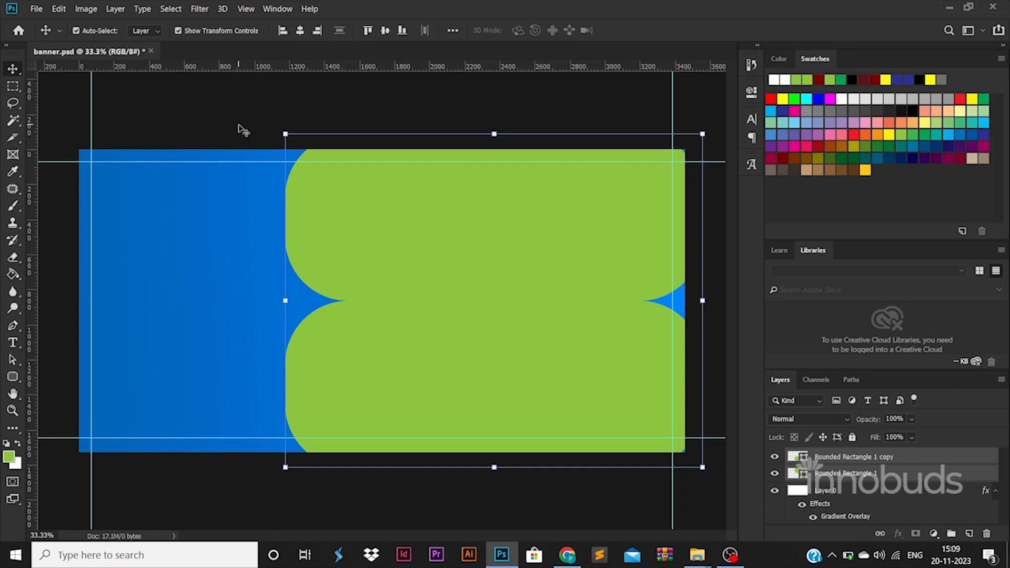
# Reselect both green rounded shape layers together
pyautogui.click(242, 129)
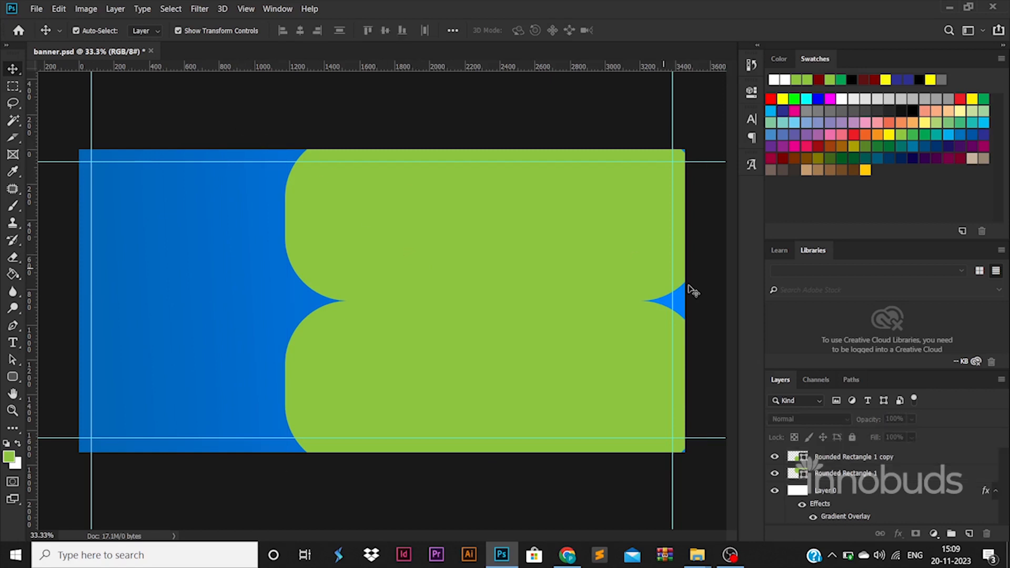
pyautogui.click(648, 340)
pyautogui.click(504, 267)
pyautogui.click(509, 349)
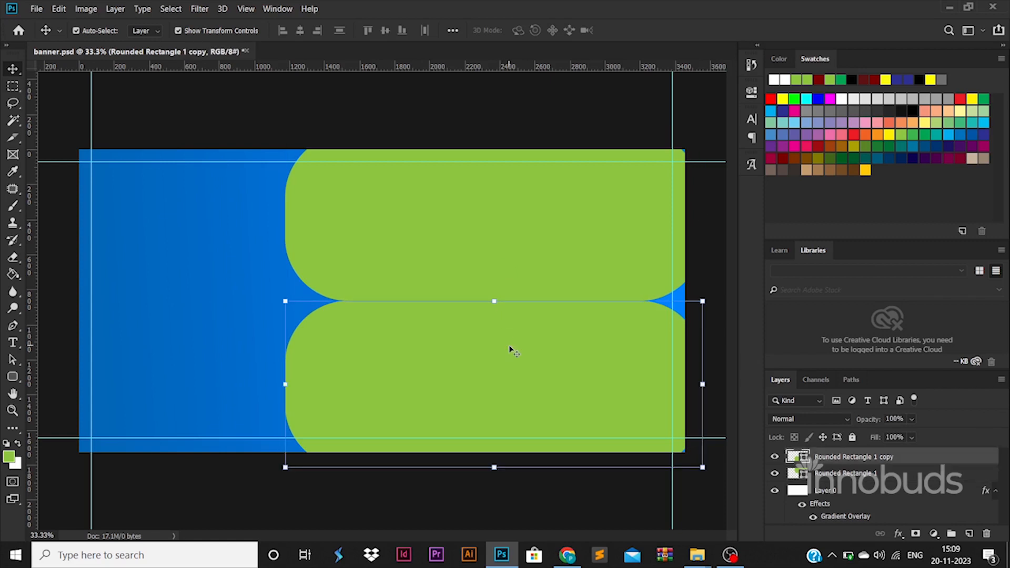
pyautogui.keyDown('shift'); pyautogui.click(466, 269); pyautogui.keyUp('shift')
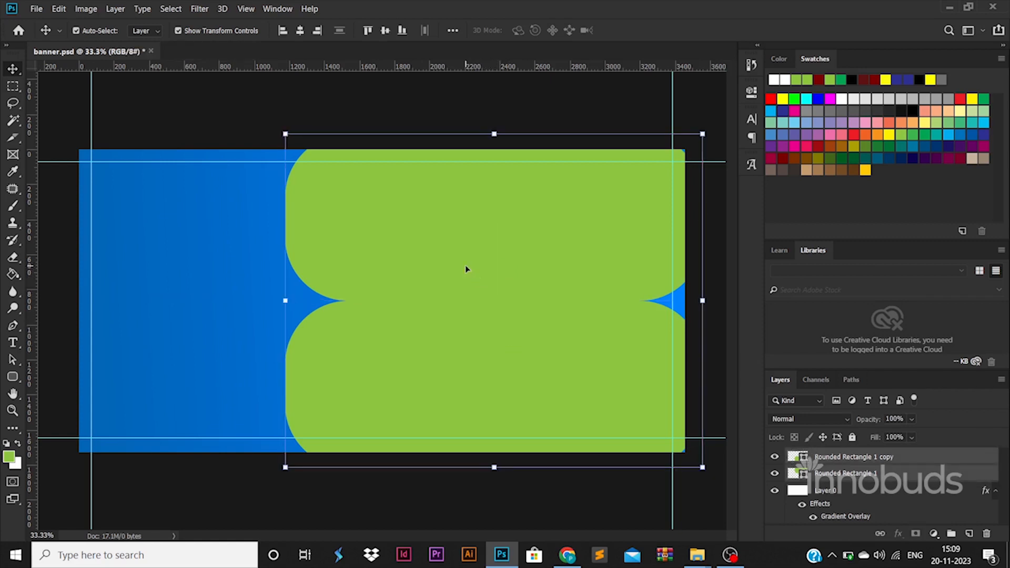
# Merge the two green rounded shape layers into one shape
pyautogui.click(916, 456)
pyautogui.doubleClick(916, 457)
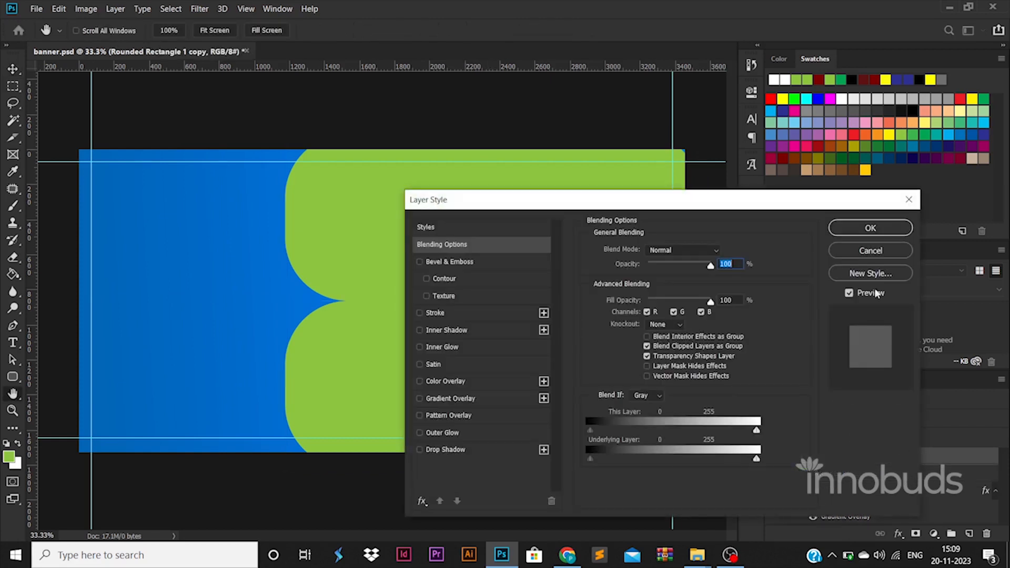
pyautogui.click(906, 196)
pyautogui.keyDown('shift'); pyautogui.click(915, 472); pyautogui.keyUp('shift')
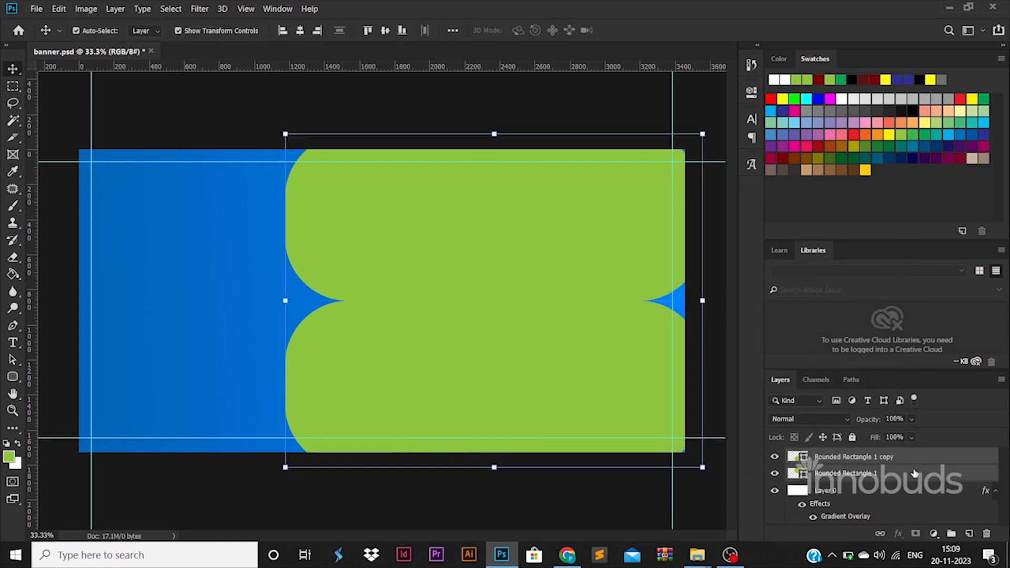
pyautogui.rightClick(915, 472)
pyautogui.click(784, 376)
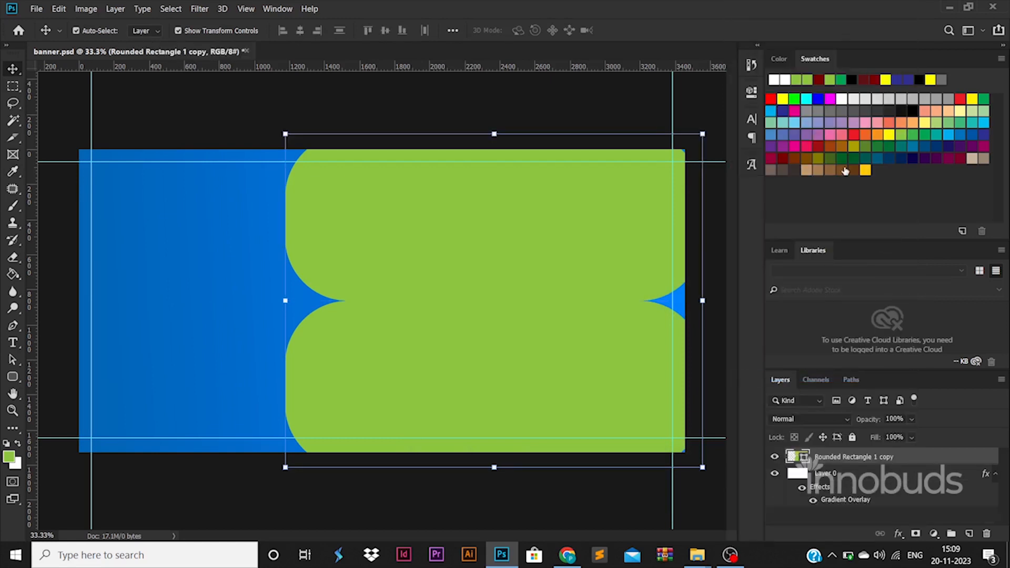
# Add a Gradient Overlay to the merged shape with both stops set to yellow
pyautogui.click(475, 400)
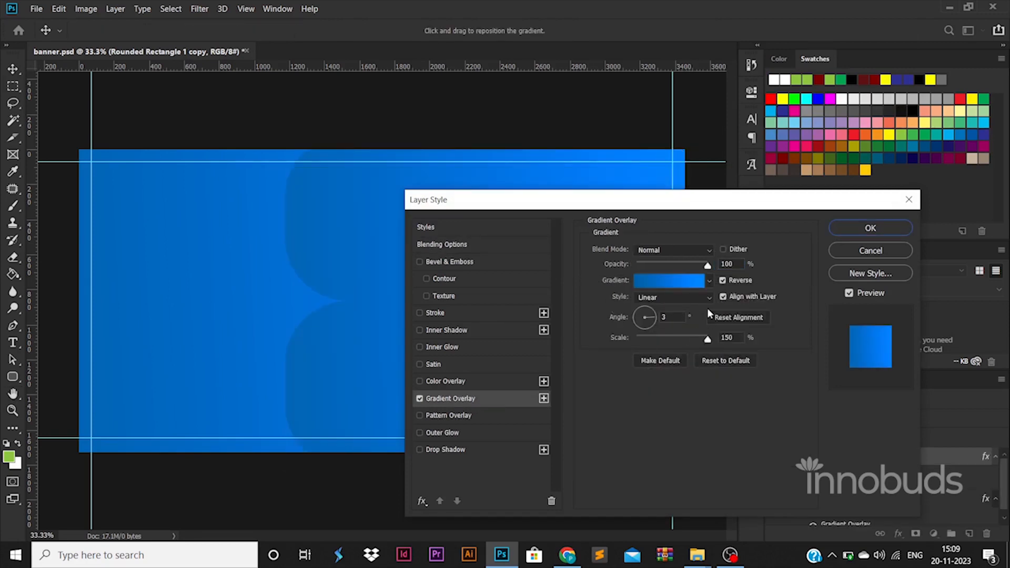
pyautogui.click(678, 283)
pyautogui.doubleClick(687, 444)
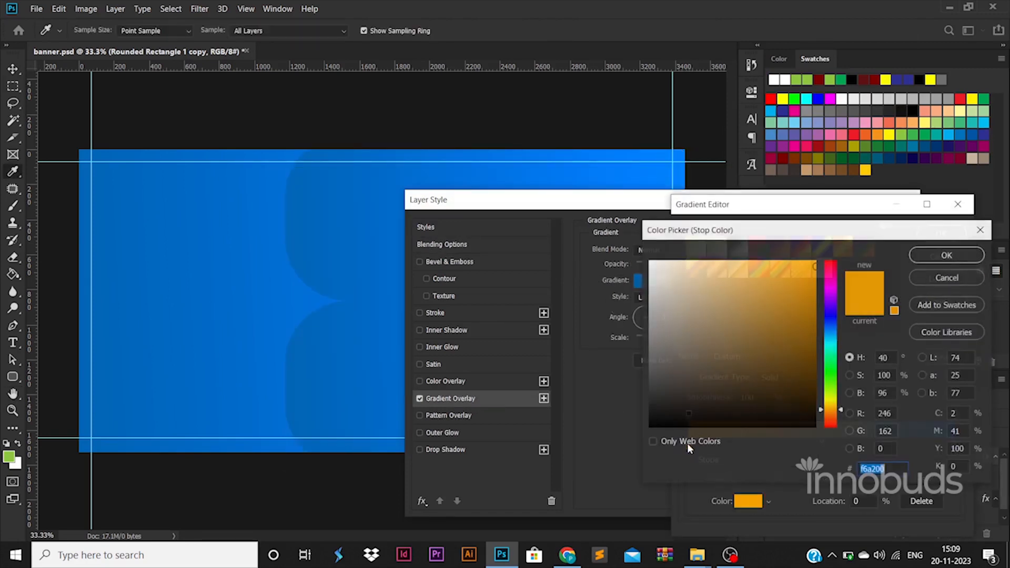
pyautogui.moveTo(830, 407); pyautogui.dragTo(830, 399)
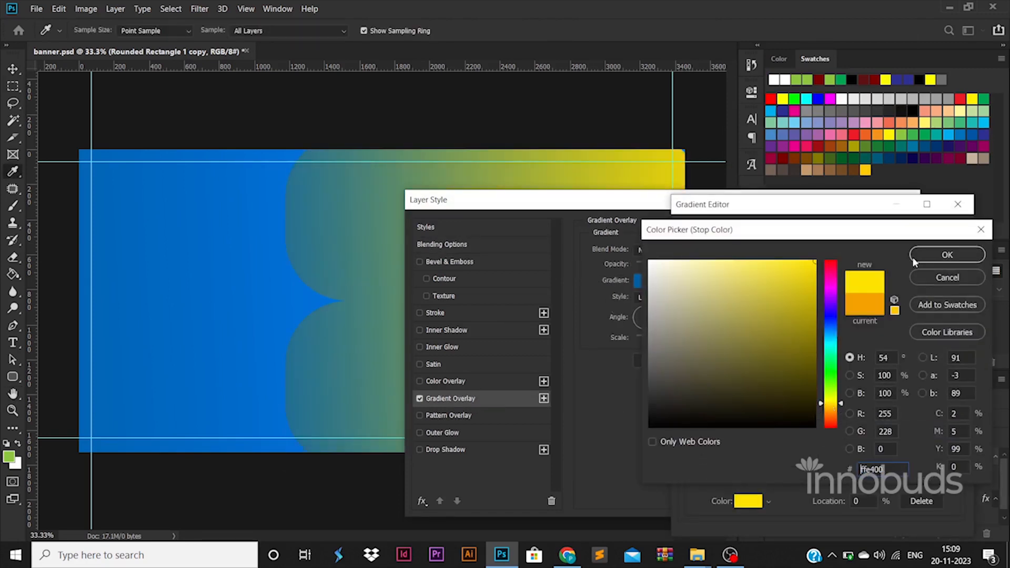
pyautogui.click(947, 255)
pyautogui.doubleClick(954, 446)
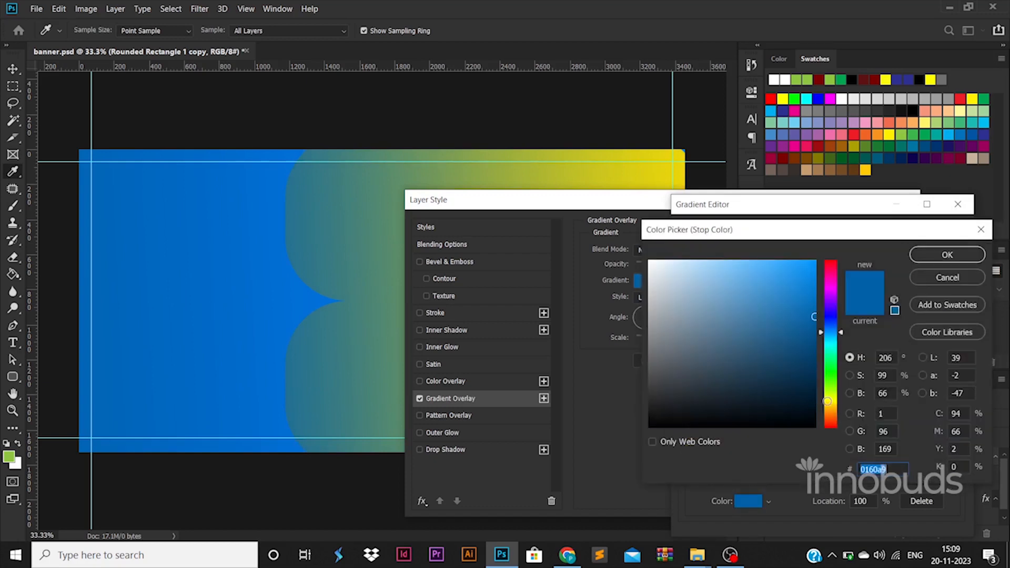
pyautogui.click(831, 401)
pyautogui.moveTo(835, 259); pyautogui.dragTo(835, 258)
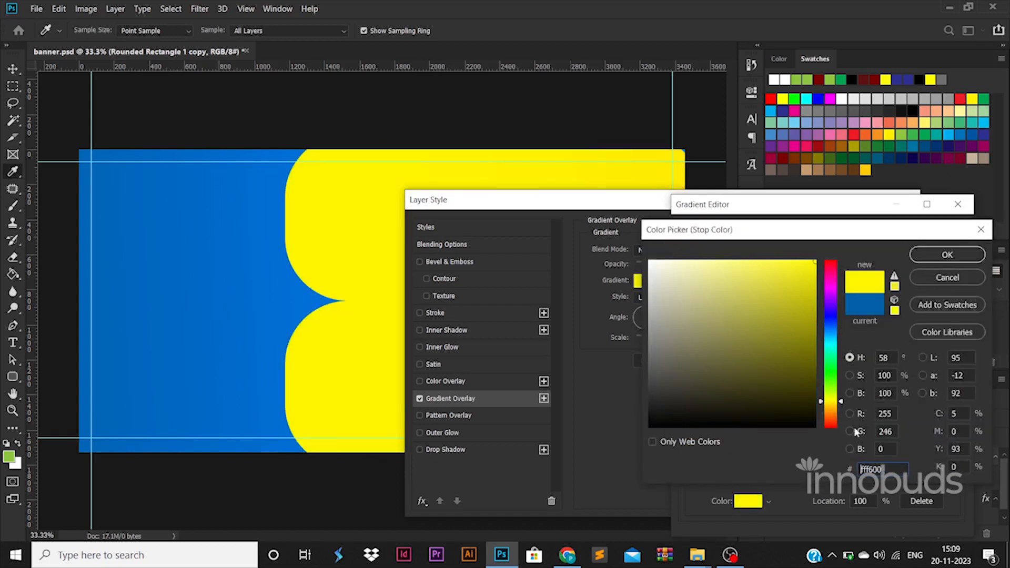
pyautogui.click(942, 255)
# Deepen the left stop to a darker yellow and apply the gradient overlay
pyautogui.doubleClick(689, 446)
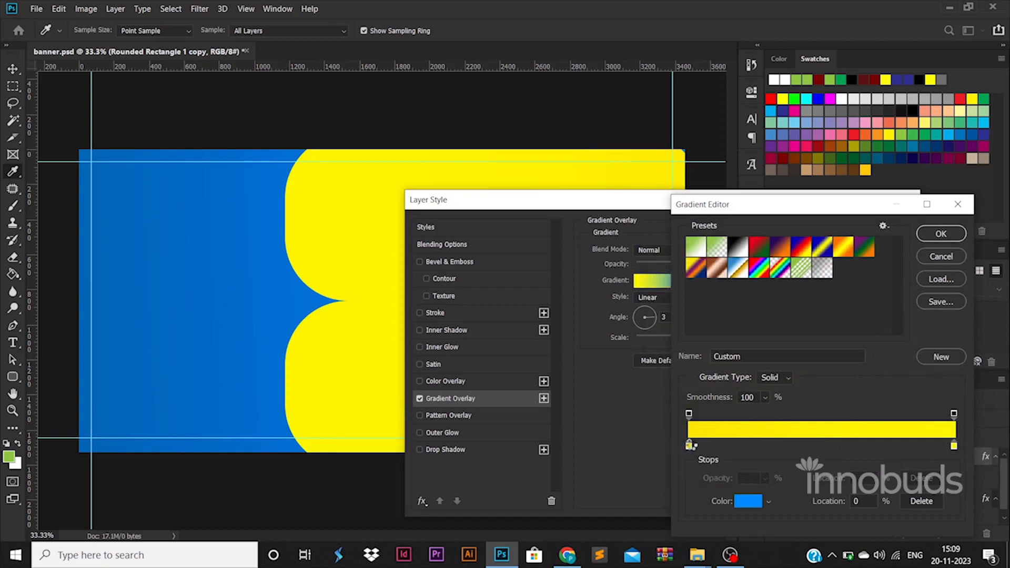
pyautogui.click(833, 401)
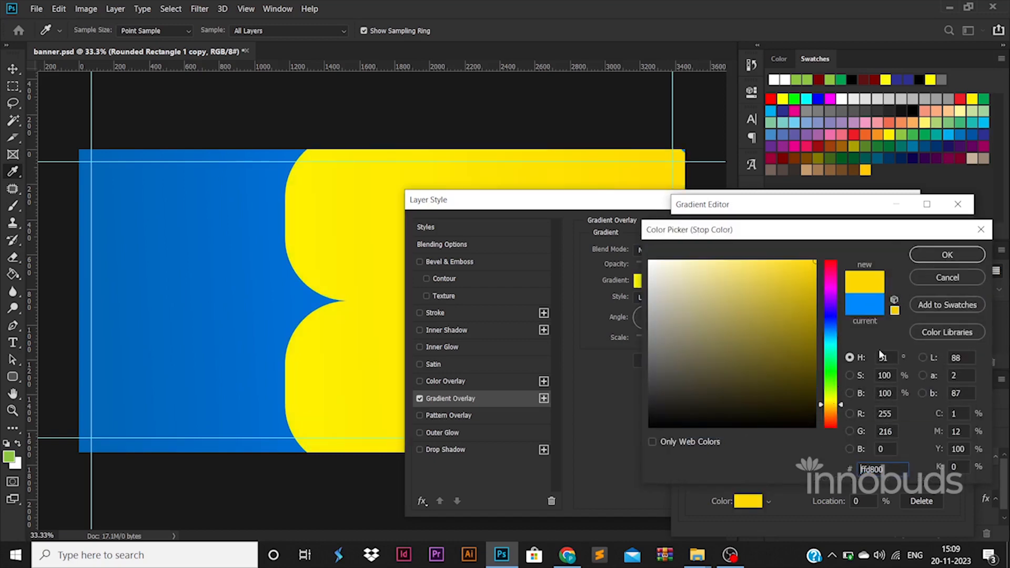
pyautogui.click(947, 254)
pyautogui.click(941, 234)
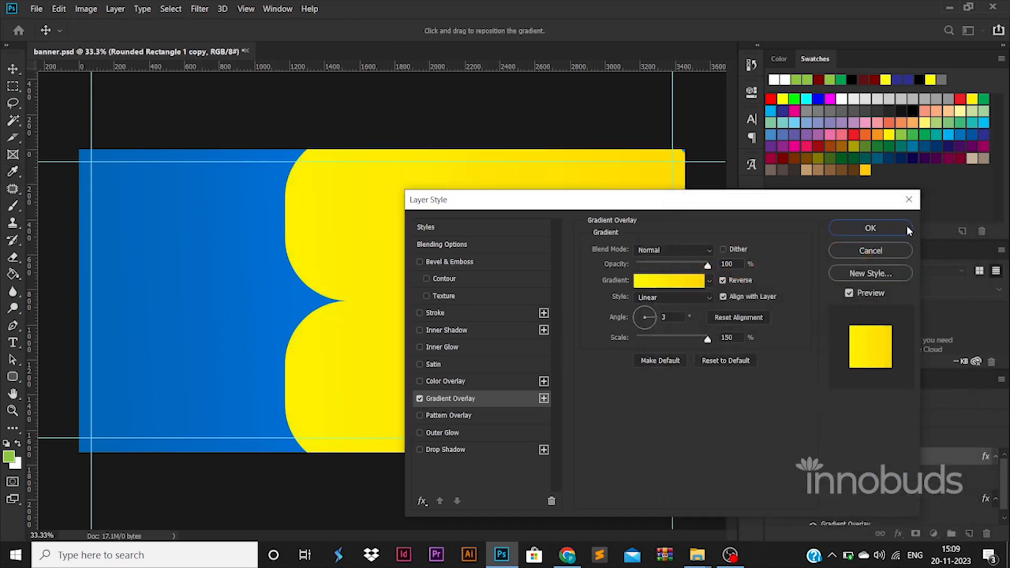
pyautogui.click(900, 226)
pyautogui.click(725, 327)
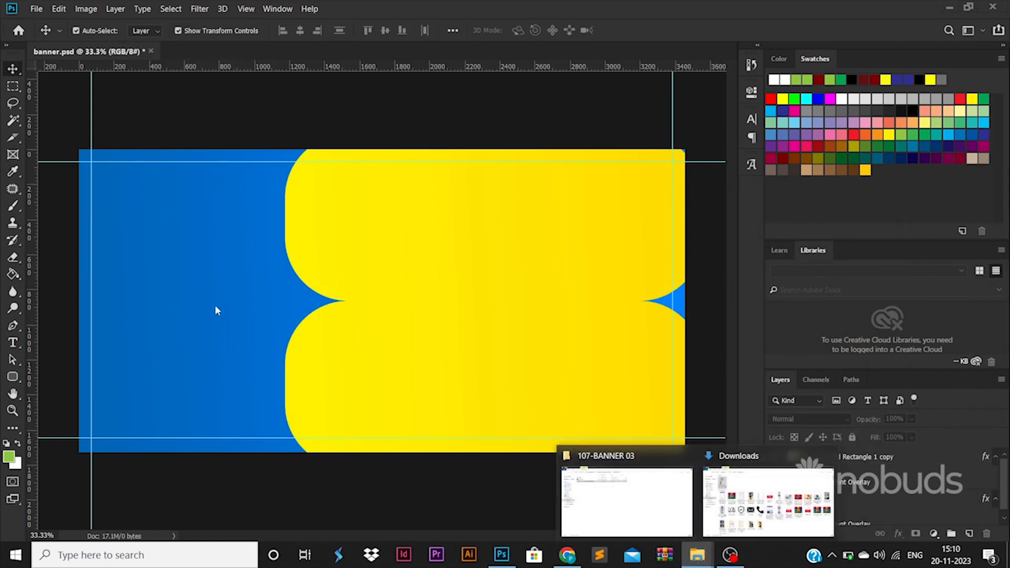
# Draw a rounded rectangle and try skewing it, keeping it as a live shape
pyautogui.click(14, 376)
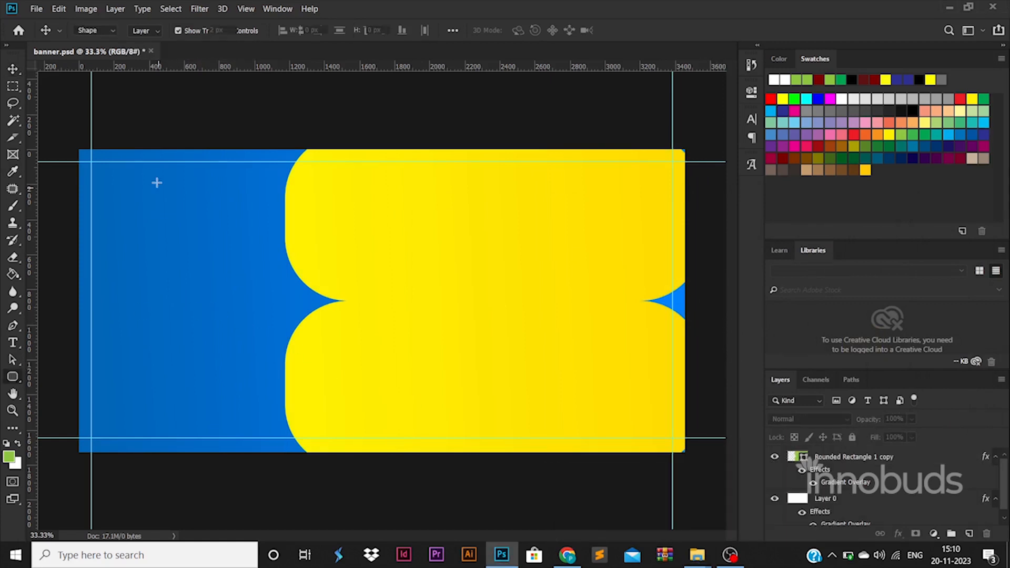
pyautogui.moveTo(59, 135); pyautogui.dragTo(248, 203)
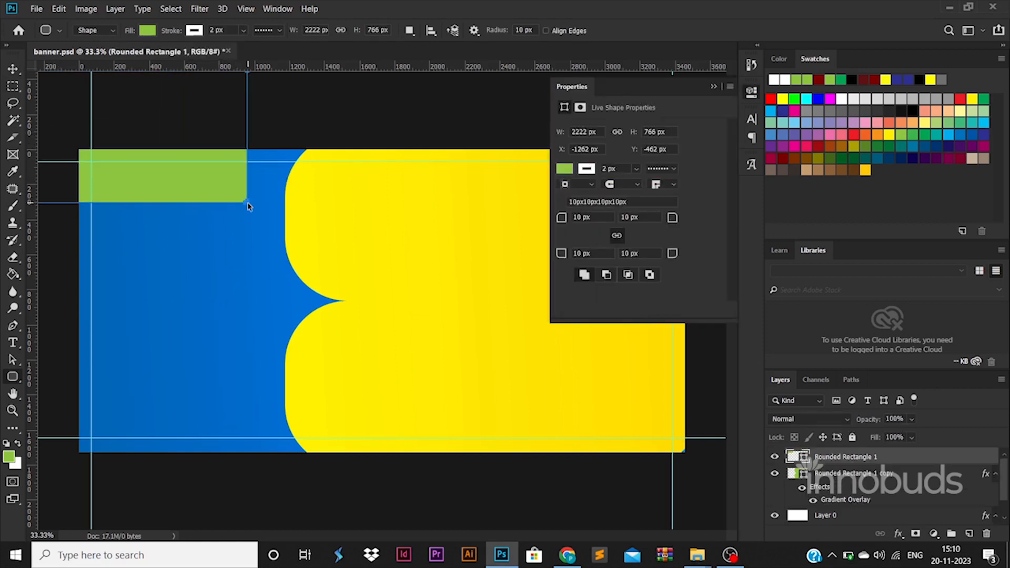
pyautogui.hotkey('ctrl', 't')
pyautogui.rightClick(226, 165)
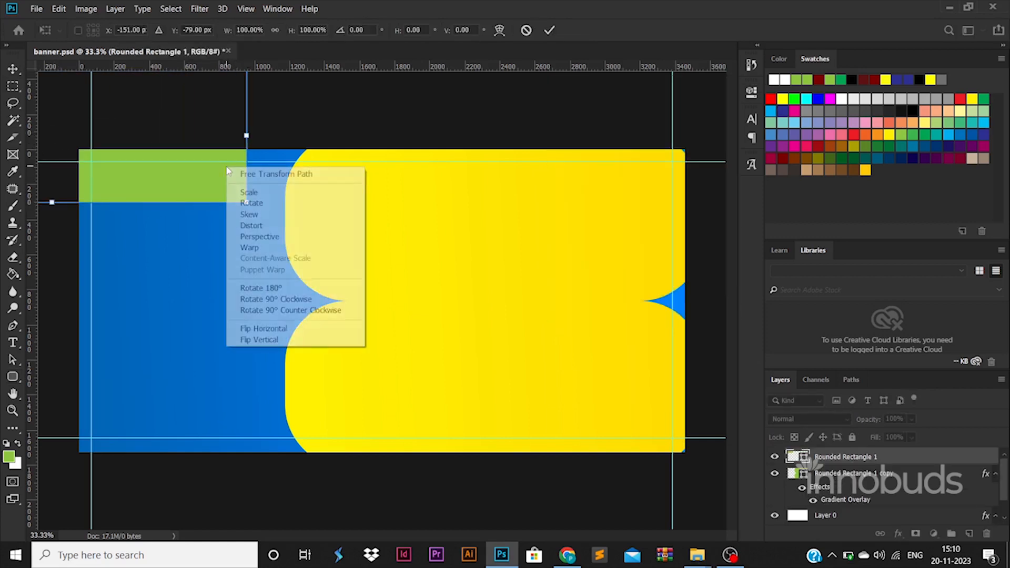
pyautogui.click(287, 214)
pyautogui.moveTo(248, 207)
pyautogui.mouseDown()
pyautogui.moveTo(176, 203)
pyautogui.moveTo(232, 196)
pyautogui.mouseUp()
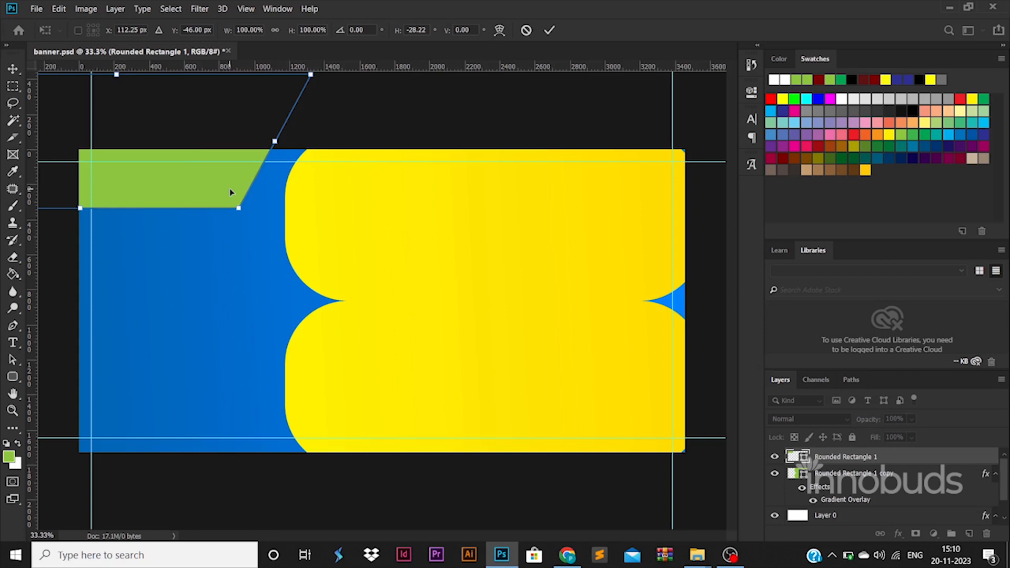
pyautogui.moveTo(230, 193); pyautogui.dragTo(194, 468)
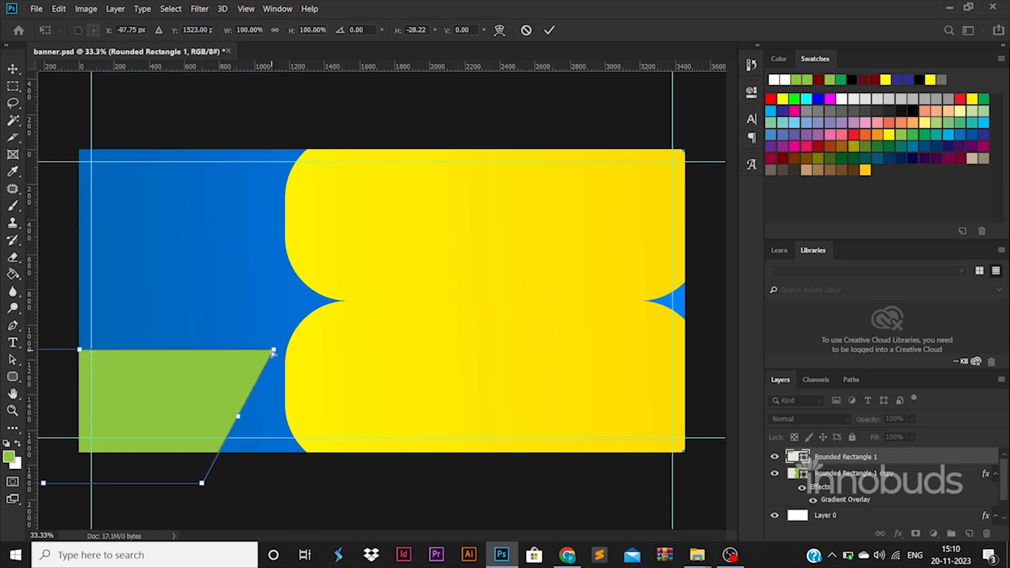
pyautogui.moveTo(274, 352); pyautogui.dragTo(315, 467)
pyautogui.press('u')
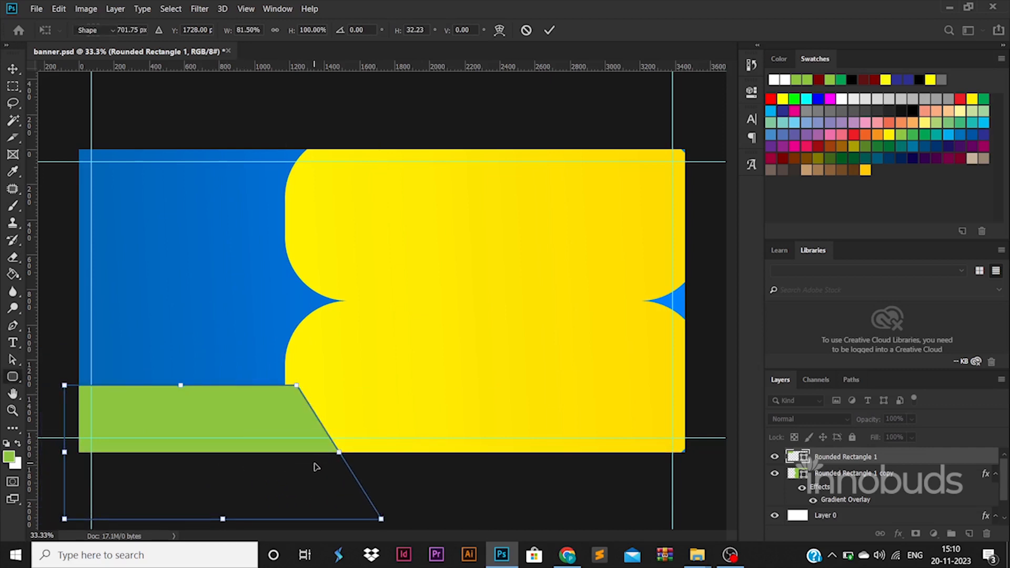
pyautogui.click(549, 217)
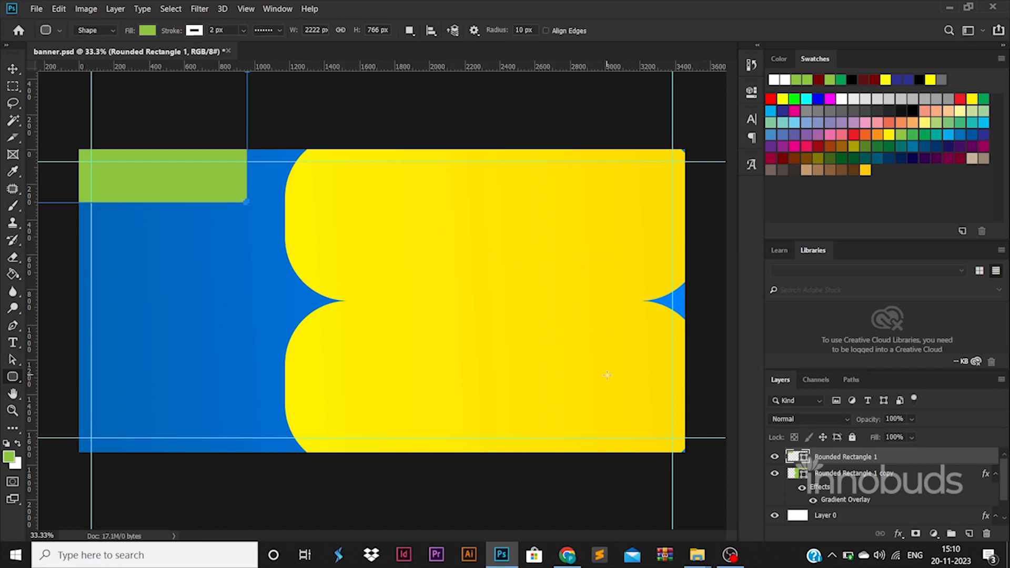
# Move the rectangle to the bottom-left and skew its right edge into a slant
pyautogui.click(12, 69)
pyautogui.moveTo(169, 165); pyautogui.dragTo(263, 455)
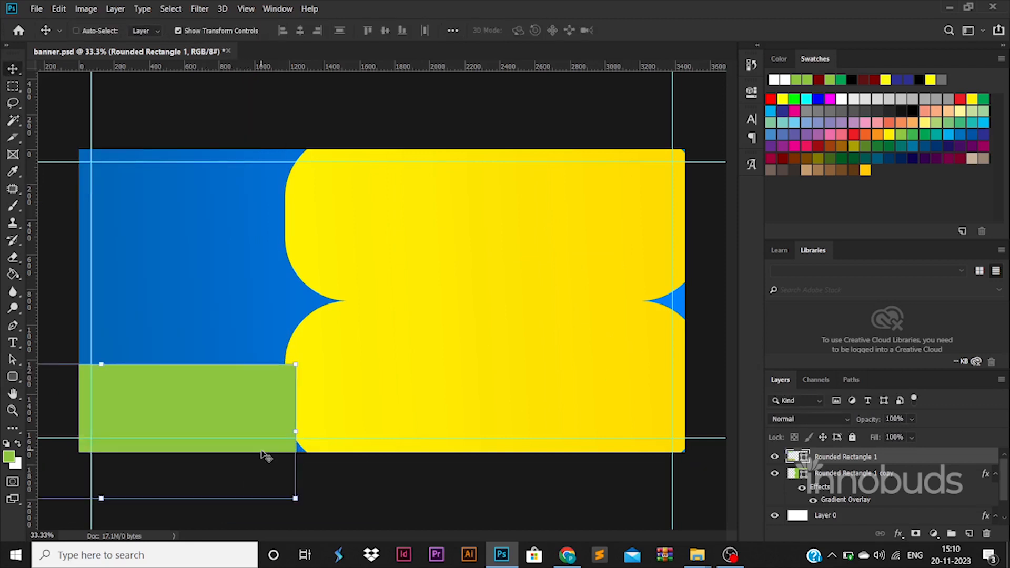
pyautogui.hotkey('ctrl', 't')
pyautogui.rightClick(246, 414)
pyautogui.click(321, 278)
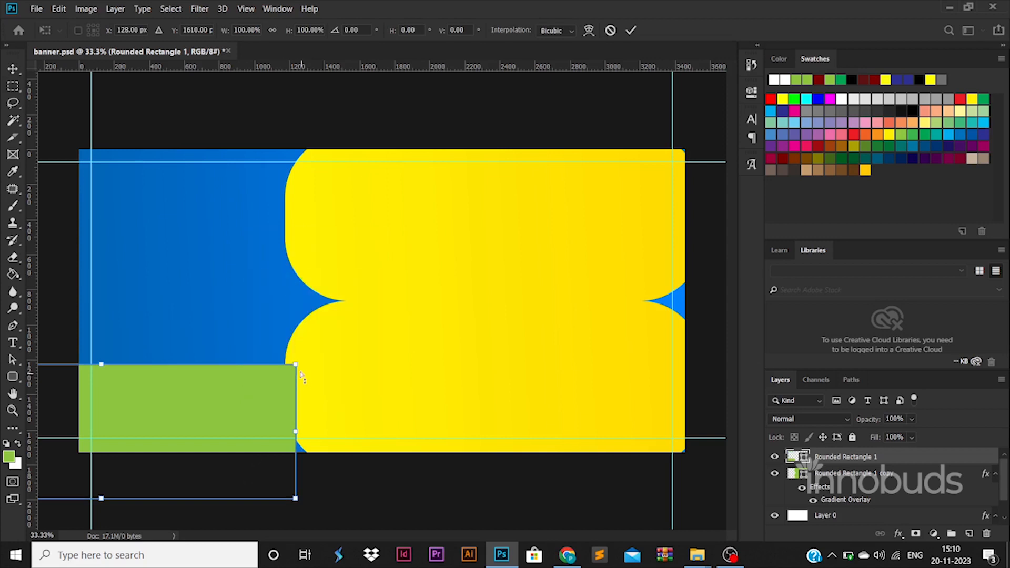
pyautogui.moveTo(298, 368); pyautogui.dragTo(216, 362)
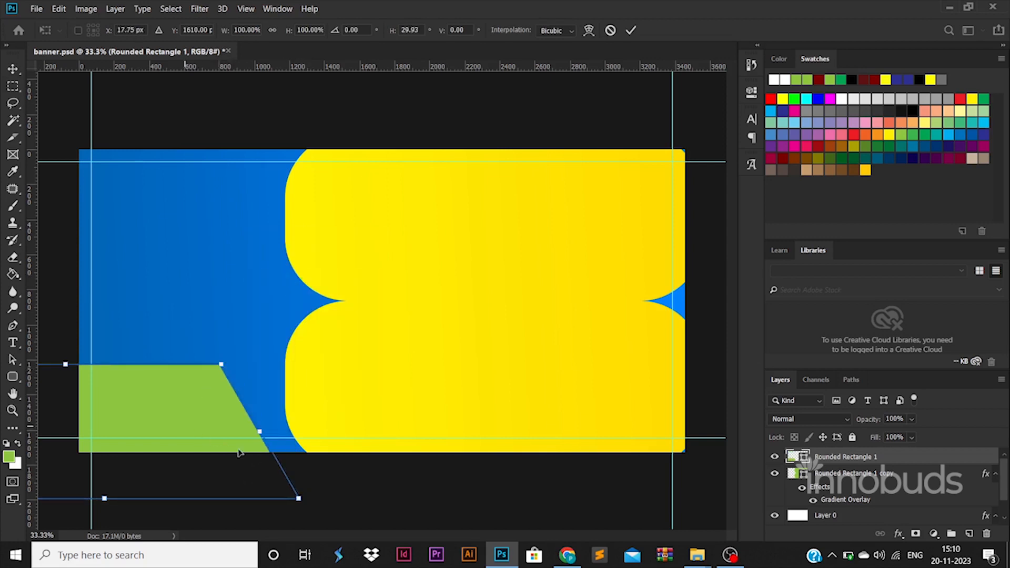
pyautogui.moveTo(222, 439); pyautogui.dragTo(254, 462)
pyautogui.press('Return')
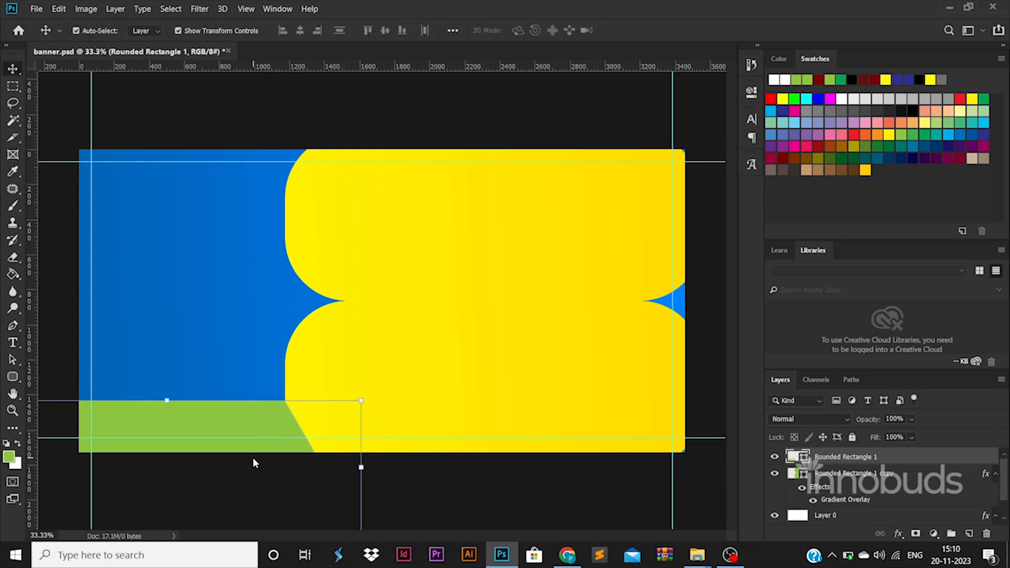
# Change the slanted strip's fill colour to white (ffffff)
pyautogui.doubleClick(807, 462)
pyautogui.click(602, 189)
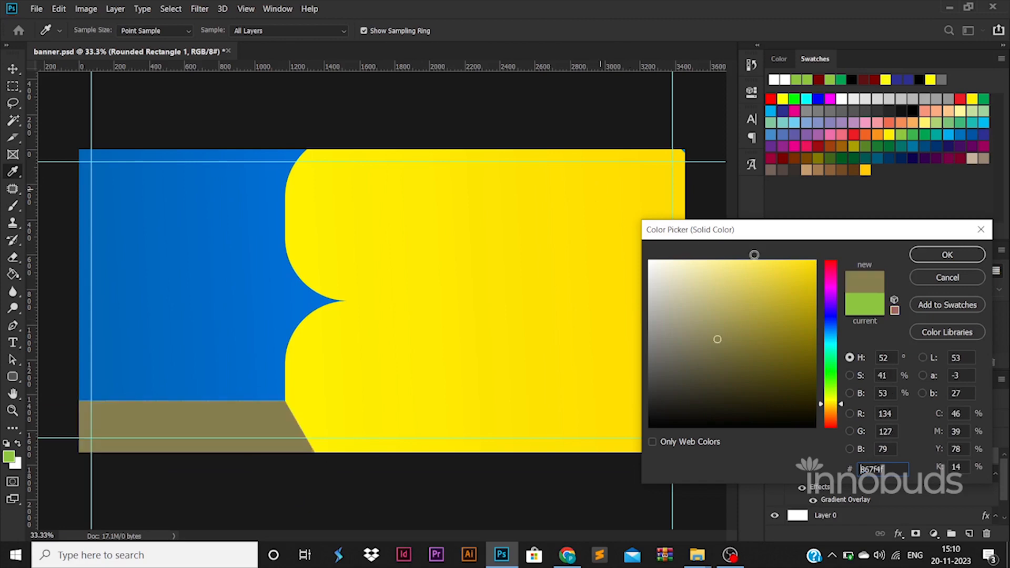
pyautogui.write('ffffff')
pyautogui.click(926, 261)
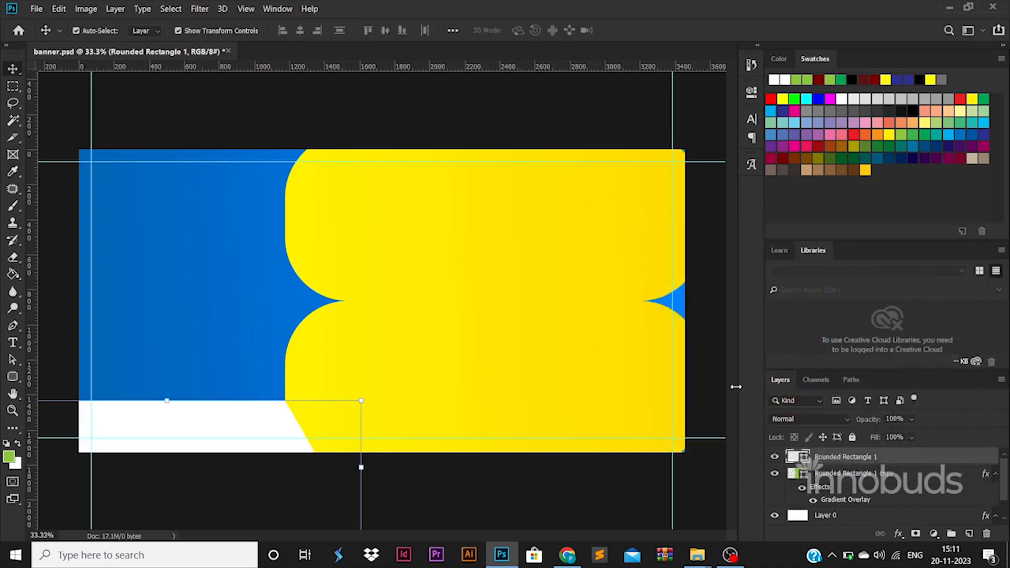
# Place the stock doctor photo on the left side, beneath the yellow shape and white strip
pyautogui.moveTo(697, 555)
pyautogui.click(641, 496)
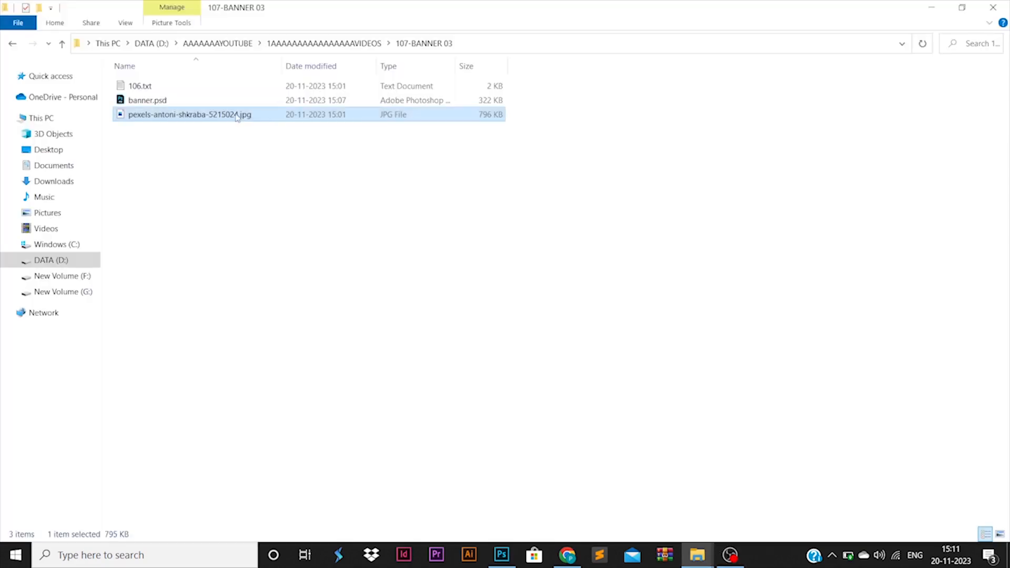
pyautogui.moveTo(215, 112); pyautogui.dragTo(319, 283)
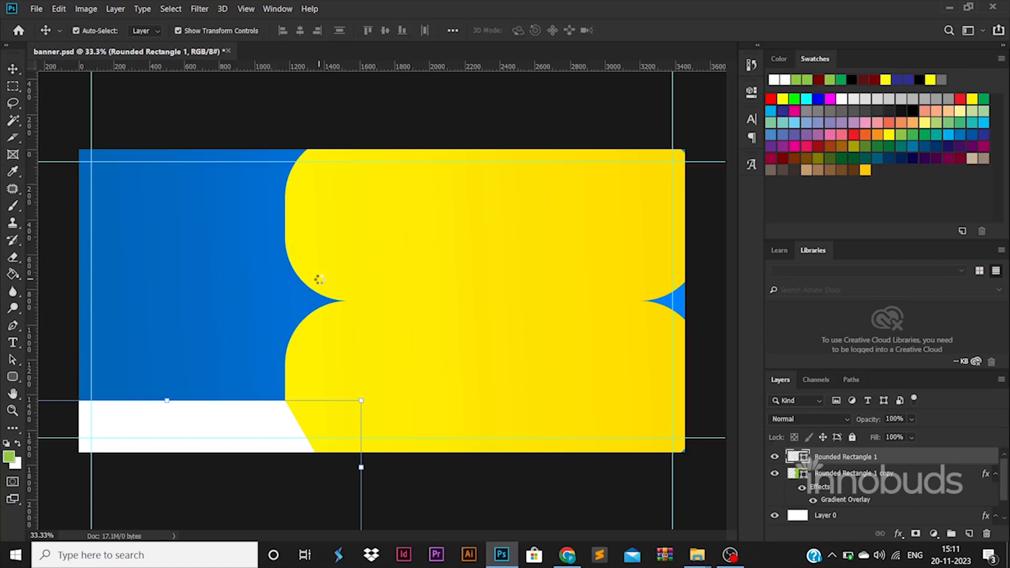
pyautogui.moveTo(422, 295); pyautogui.dragTo(220, 282)
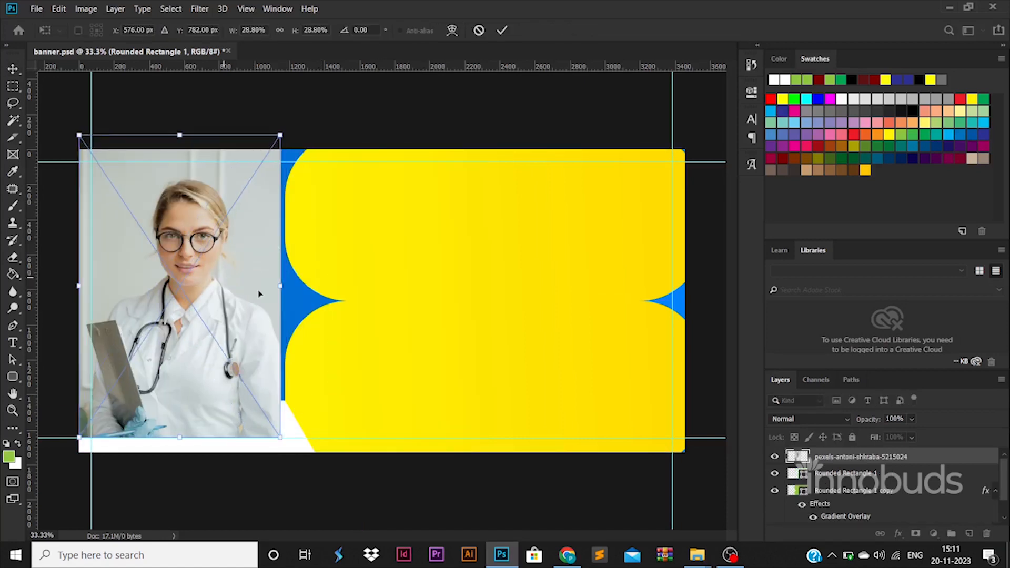
pyautogui.moveTo(284, 286); pyautogui.dragTo(318, 287)
pyautogui.press('Return')
pyautogui.moveTo(847, 457); pyautogui.dragTo(849, 491)
pyautogui.click(501, 495)
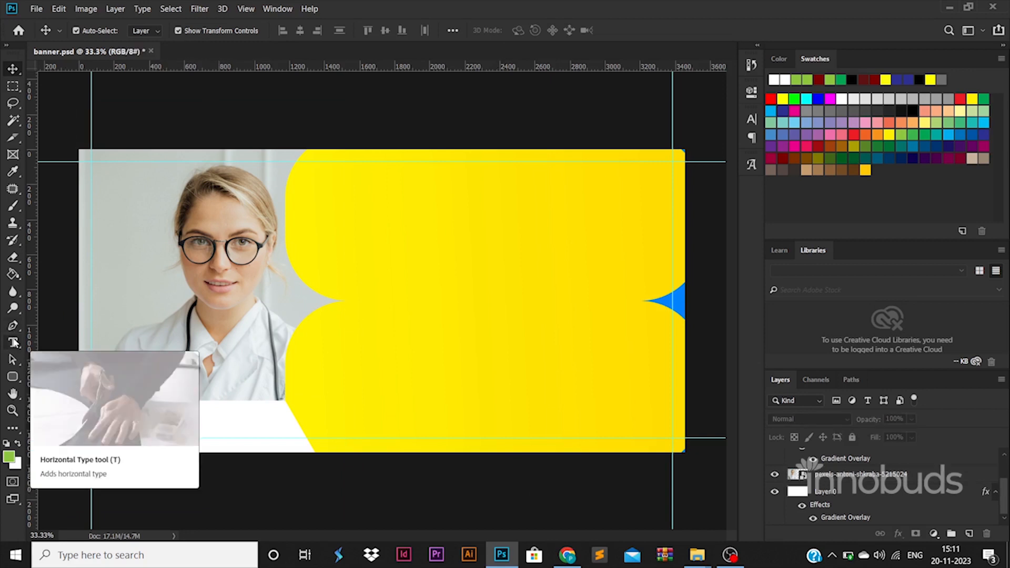
pyautogui.click(15, 343)
# Place ambulance.png from the ICONS folder at the top right, scaled to about 45%
pyautogui.moveTo(699, 552)
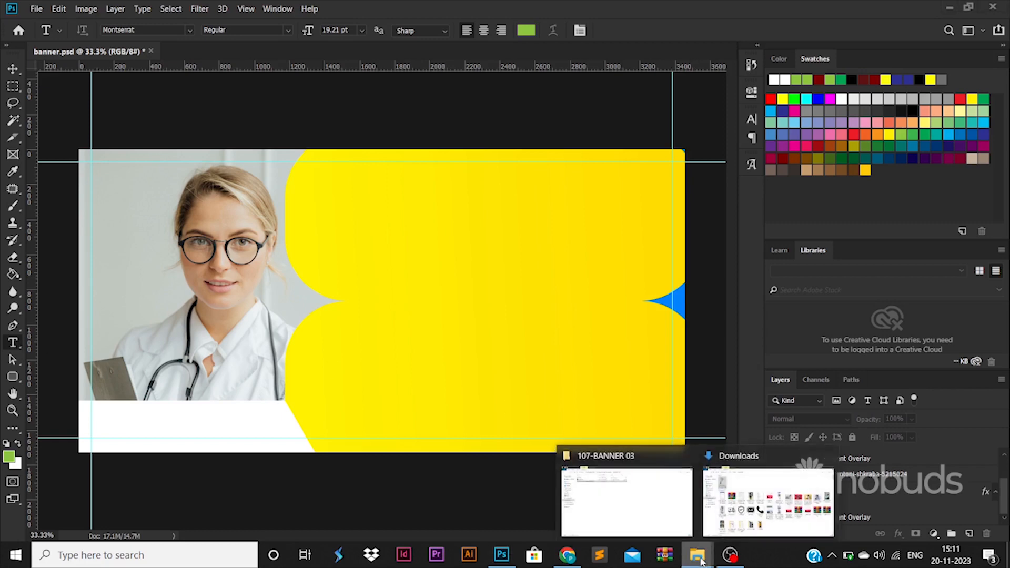
pyautogui.click(655, 503)
pyautogui.click(352, 45)
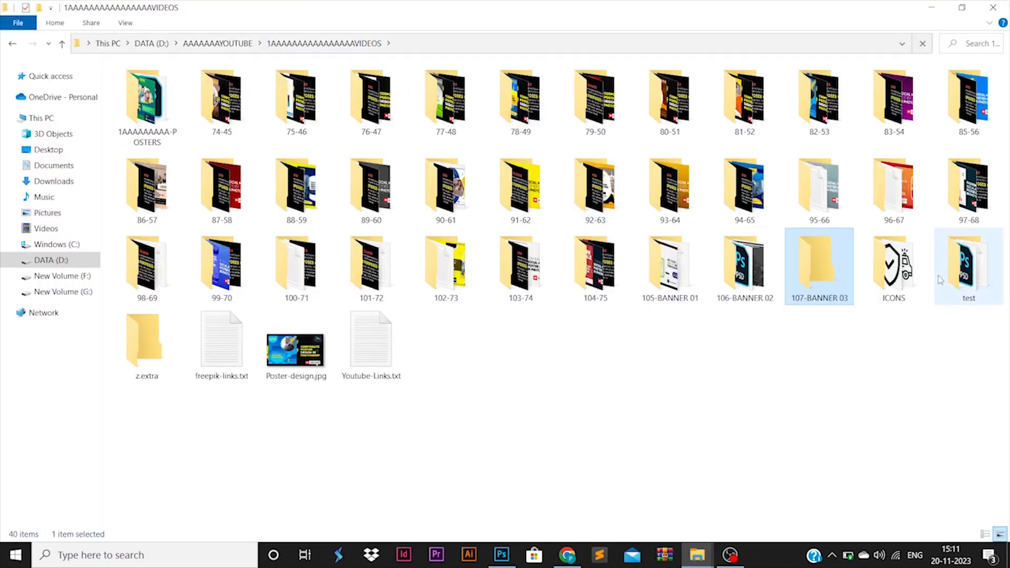
pyautogui.doubleClick(894, 266)
pyautogui.moveTo(147, 100); pyautogui.dragTo(382, 301)
pyautogui.moveTo(417, 267); pyautogui.dragTo(562, 193)
pyautogui.press('Return')
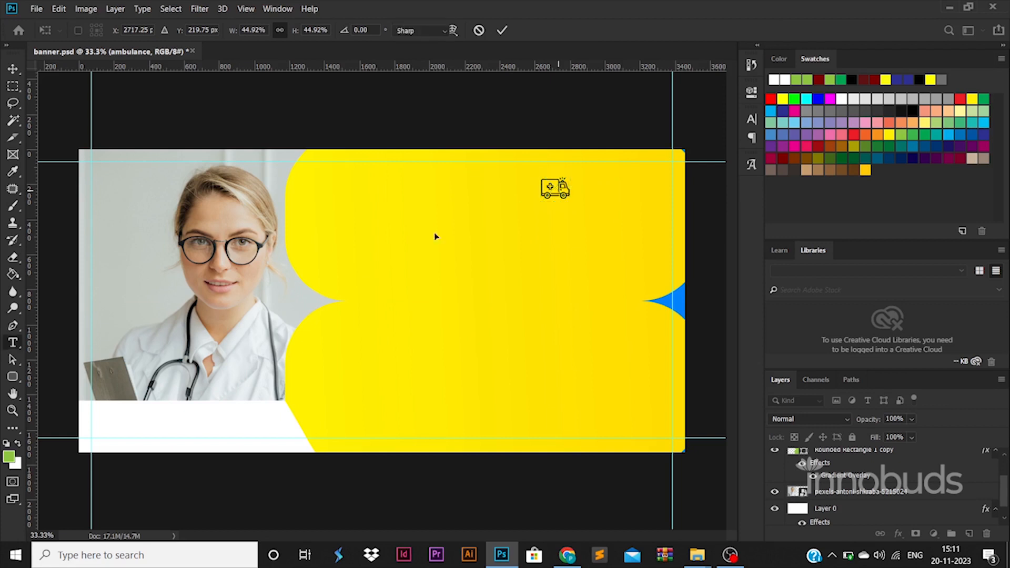
pyautogui.click(13, 347)
pyautogui.click(592, 195)
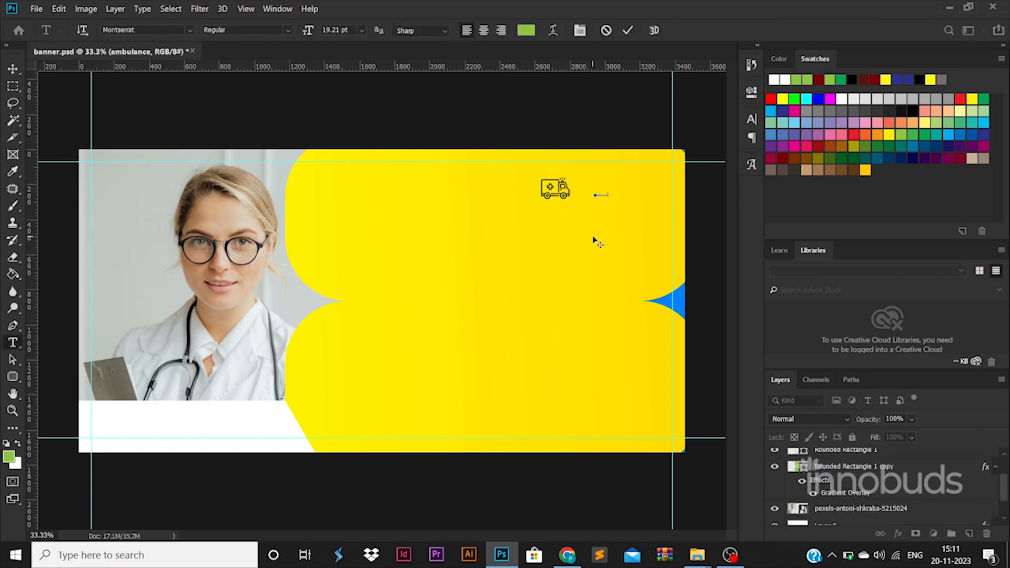
# Make the MEDICAL LOGO text 45 pt, ExtraBold and black
pyautogui.hotkey('ctrl', 'a')
pyautogui.write('45')
pyautogui.press('Return')
pyautogui.click(639, 192)
pyautogui.hotkey('ctrl', 'a')
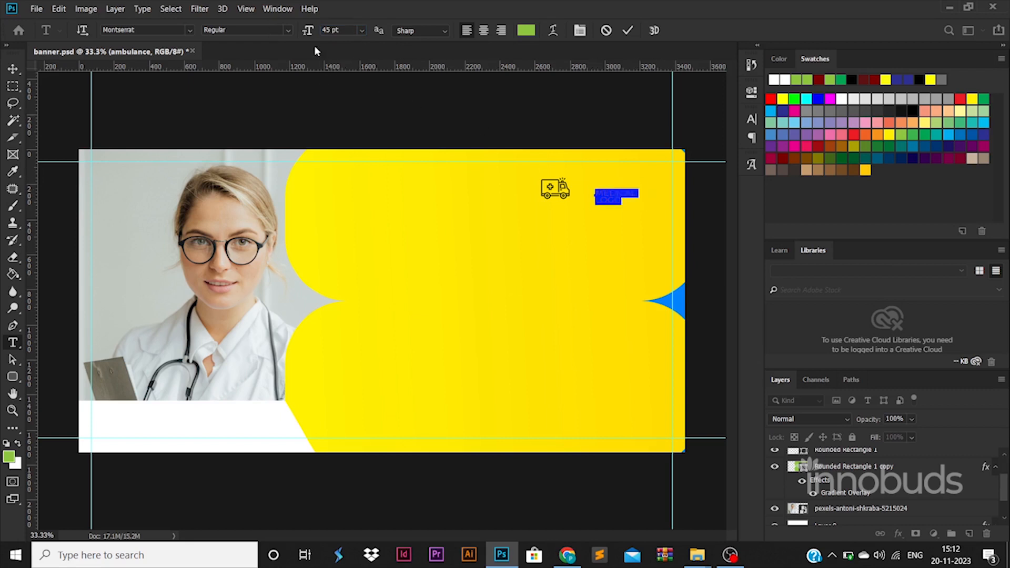
pyautogui.click(264, 30)
pyautogui.click(230, 190)
pyautogui.click(526, 30)
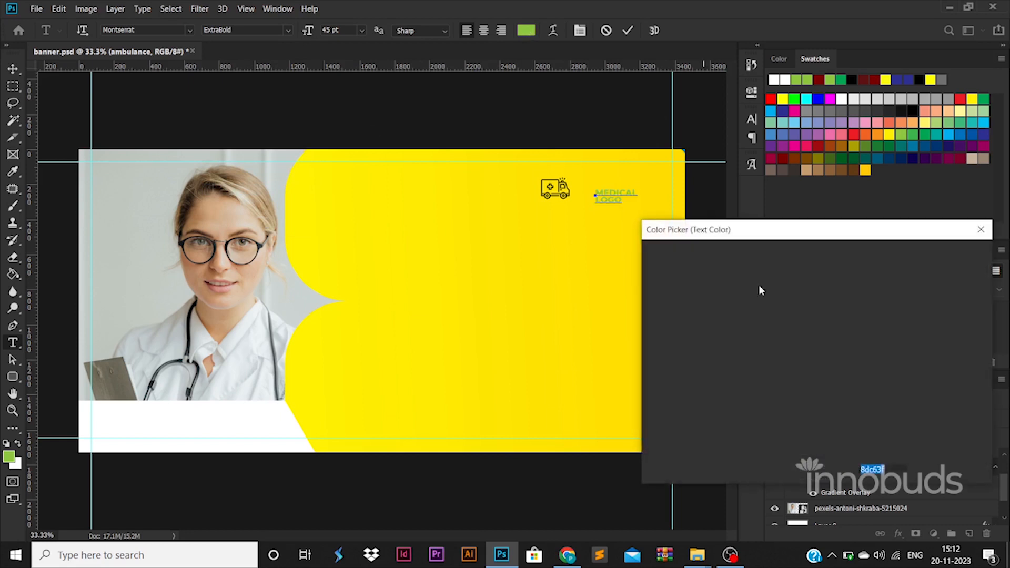
pyautogui.click(746, 351)
pyautogui.moveTo(582, 522); pyautogui.dragTo(579, 526)
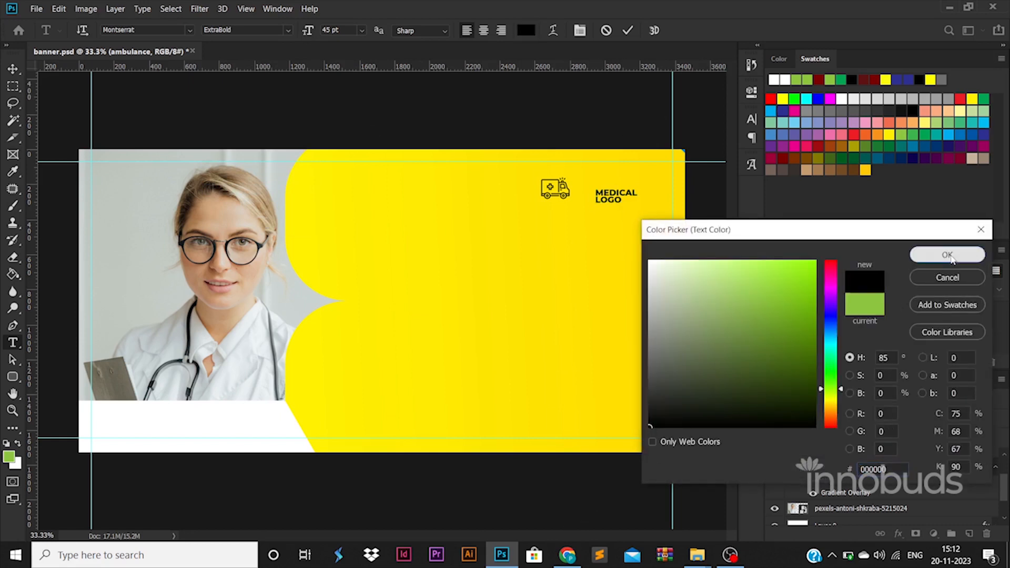
pyautogui.click(944, 263)
pyautogui.click(12, 69)
# Enlarge MEDICAL LOGO to about double size and move the ambulance icon beside the word LOGO
pyautogui.hotkey('ctrl', 't')
pyautogui.moveTo(640, 189); pyautogui.dragTo(615, 182)
pyautogui.press('Return')
pyautogui.click(724, 330)
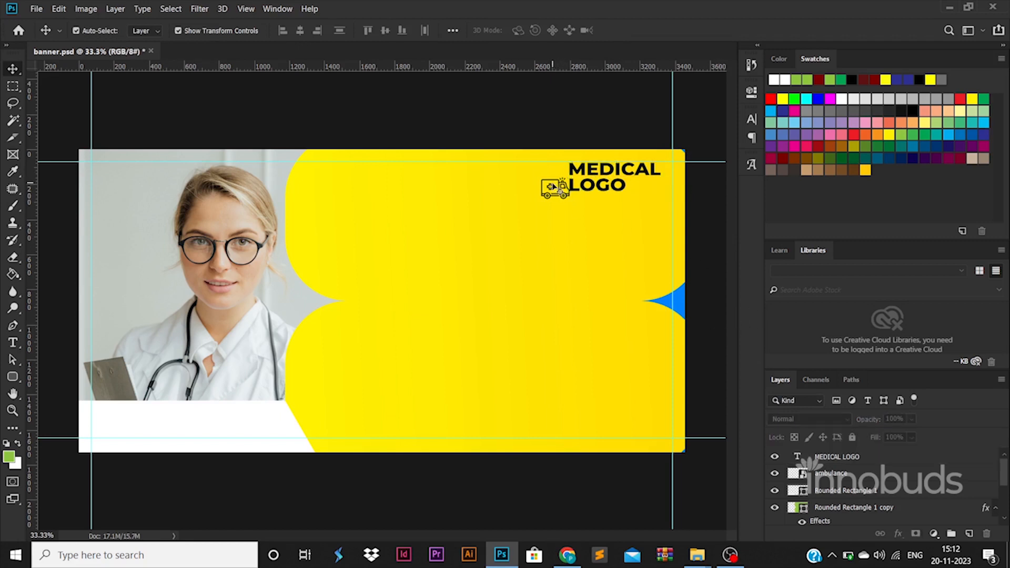
pyautogui.moveTo(553, 187); pyautogui.dragTo(554, 181)
pyautogui.hotkey('ctrl', 'z')
pyautogui.hotkey('ctrl', 'z')
pyautogui.scroll(2, 558, 188)
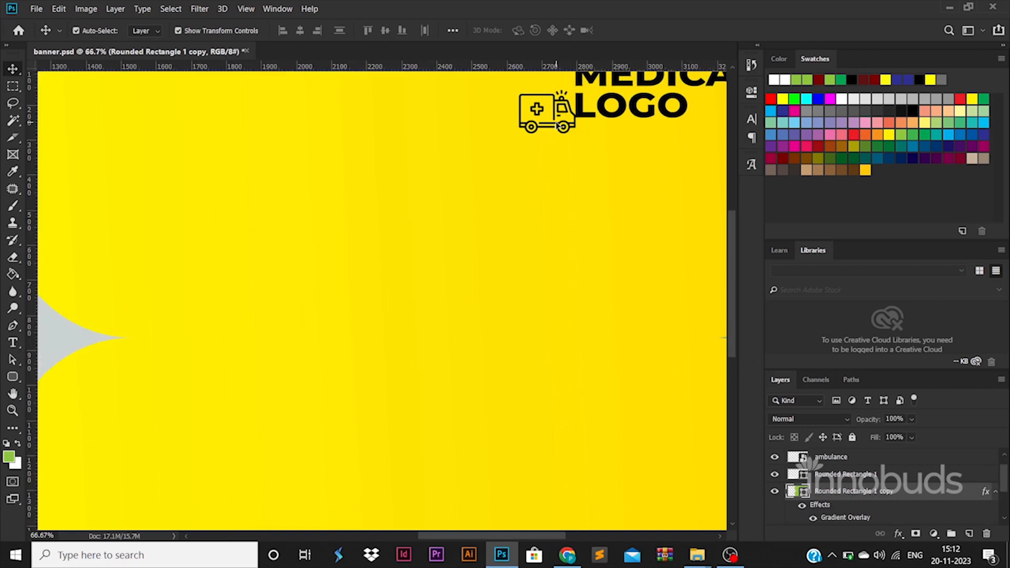
pyautogui.click(557, 123)
pyautogui.moveTo(561, 126); pyautogui.dragTo(548, 108)
pyautogui.hotkey('ctrl', '0')
pyautogui.click(673, 501)
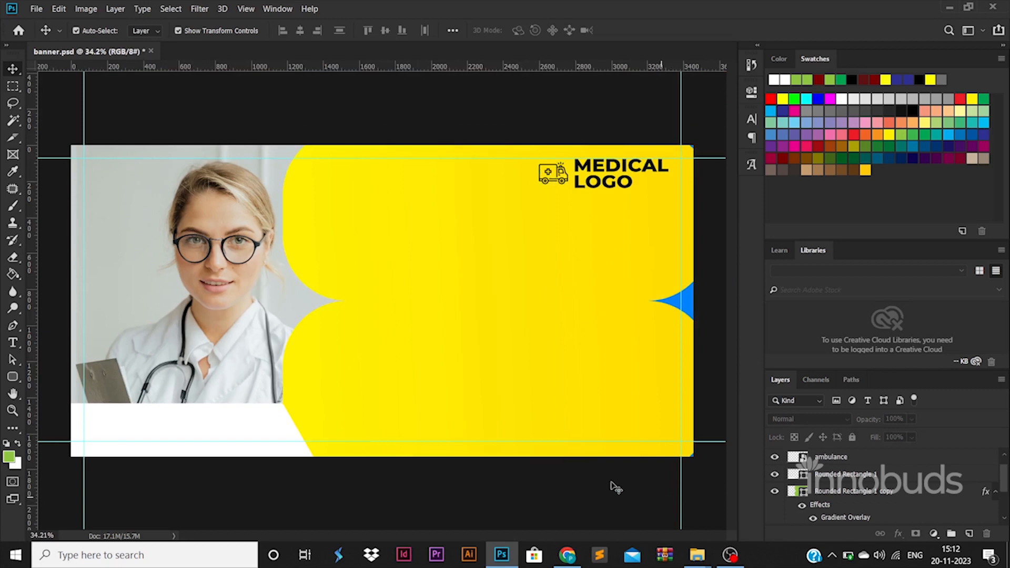
# Type HOSPITAL BANNER / CONTENT GOES HERE as two lines mid-banner and enlarge it
pyautogui.click(13, 343)
pyautogui.click(392, 287)
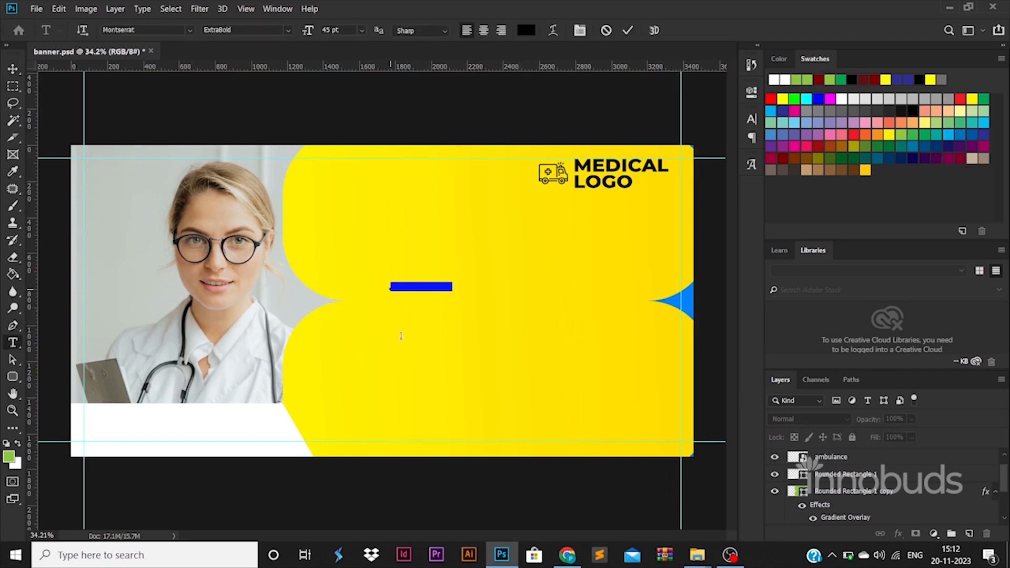
pyautogui.write('hos')
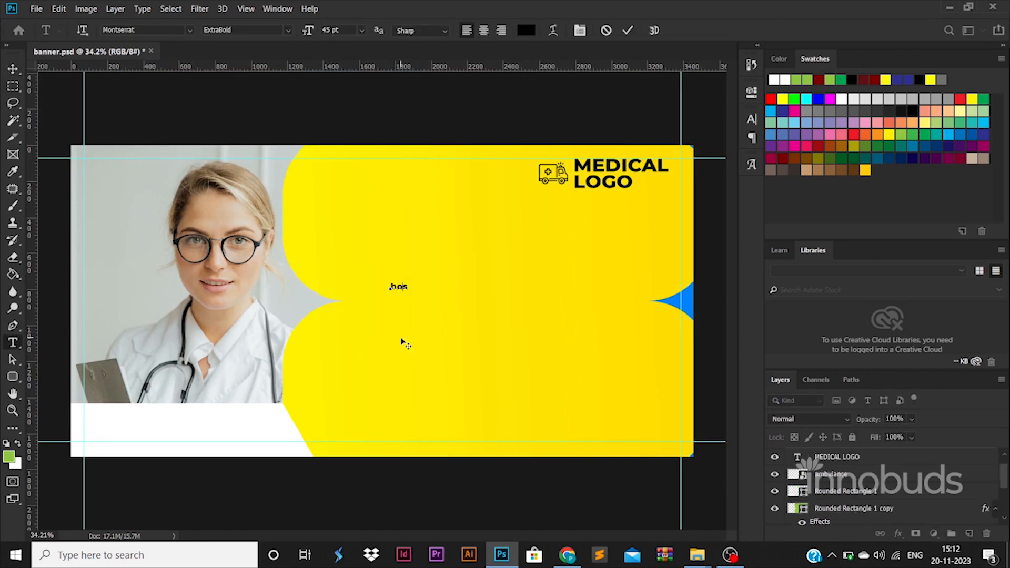
pyautogui.write('pital ban ')
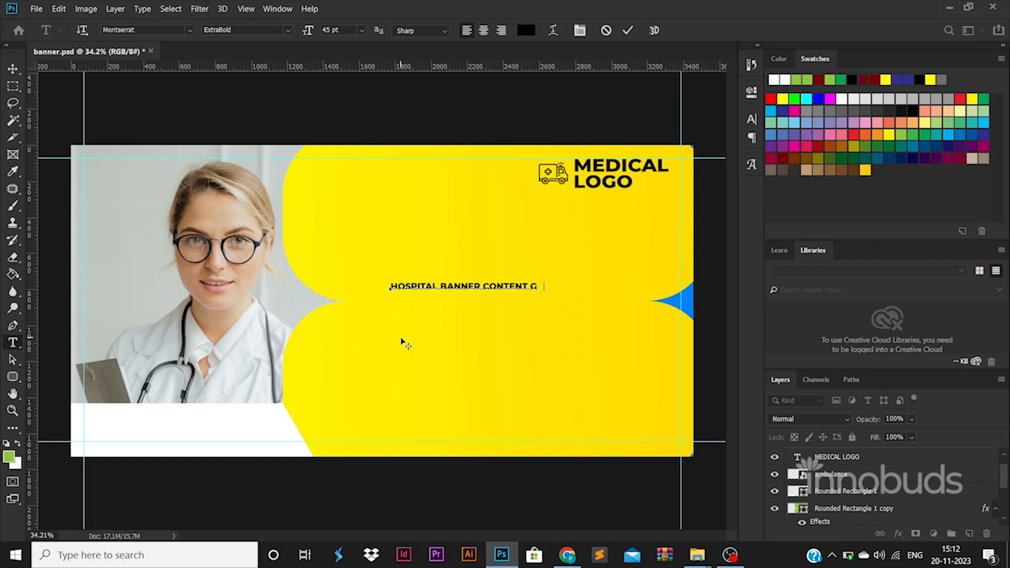
pyautogui.write('ner content goes he')
pyautogui.click(484, 286)
pyautogui.press('Return')
pyautogui.hotkey('ctrl', 'Return')
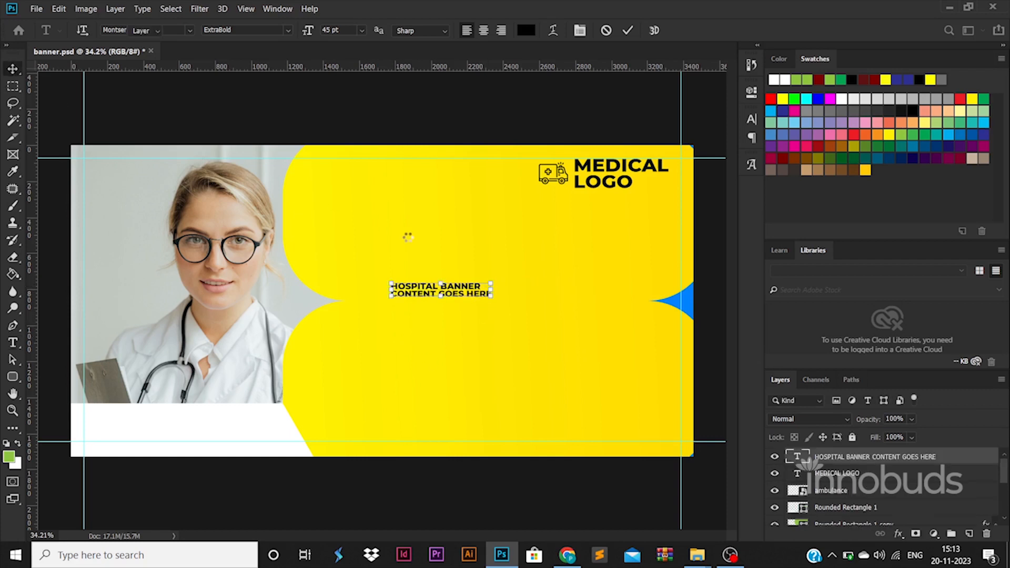
pyautogui.moveTo(490, 279); pyautogui.dragTo(635, 256)
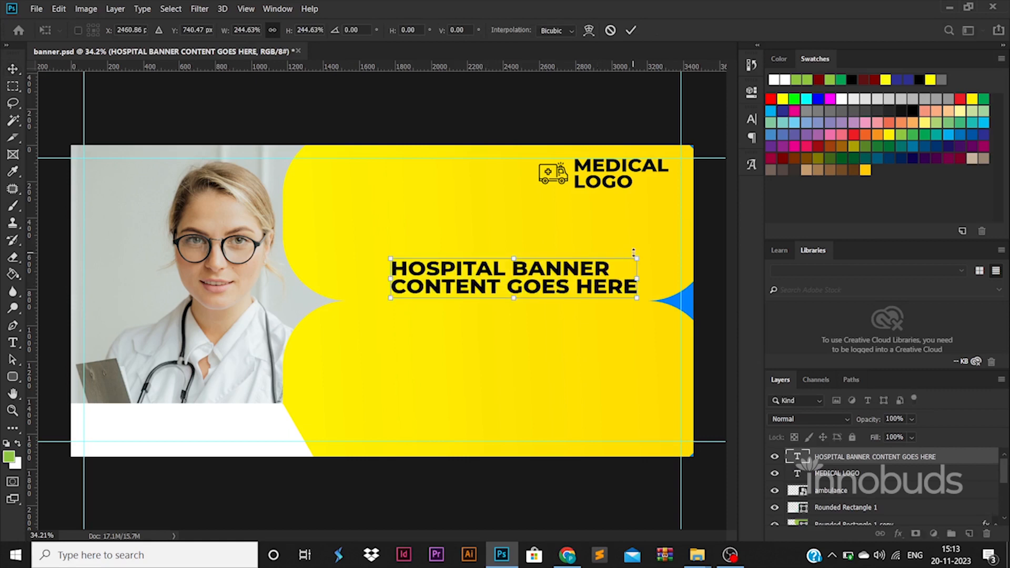
pyautogui.press('Return')
# Set the CONTENT GOES HERE line to Regular weight
pyautogui.doubleClick(597, 285)
pyautogui.tripleClick(597, 286)
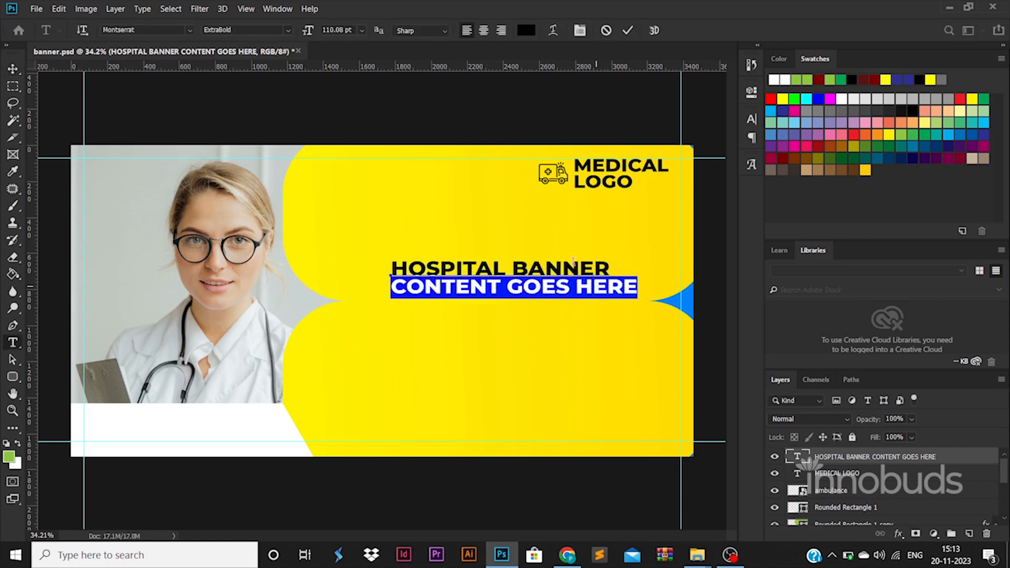
pyautogui.click(289, 31)
pyautogui.click(266, 106)
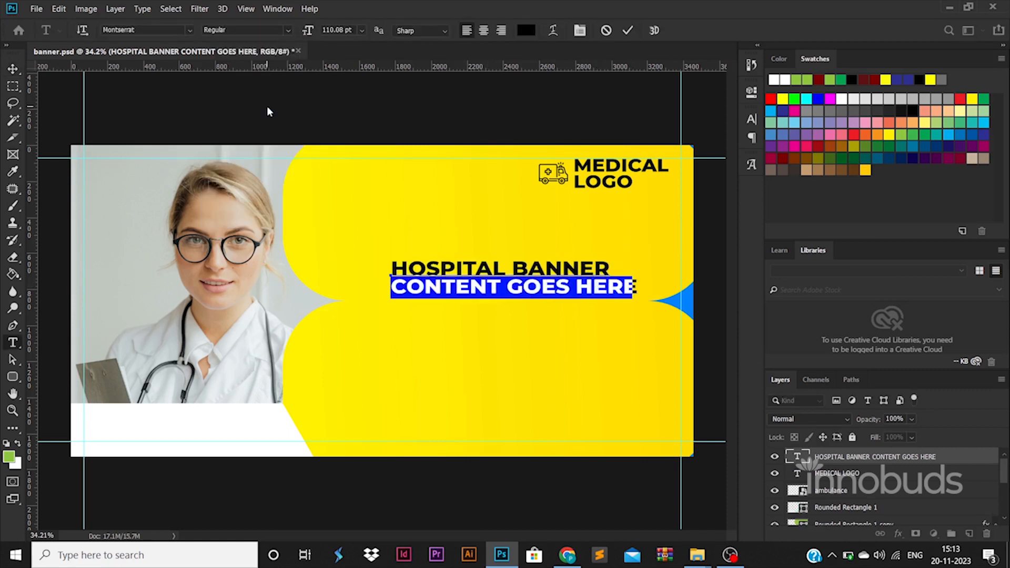
pyautogui.click(13, 69)
# Move the headline up and left, shrink it slightly, and draw a rounded rectangle beneath it
pyautogui.moveTo(548, 242); pyautogui.dragTo(527, 228)
pyautogui.moveTo(609, 246); pyautogui.dragTo(604, 246)
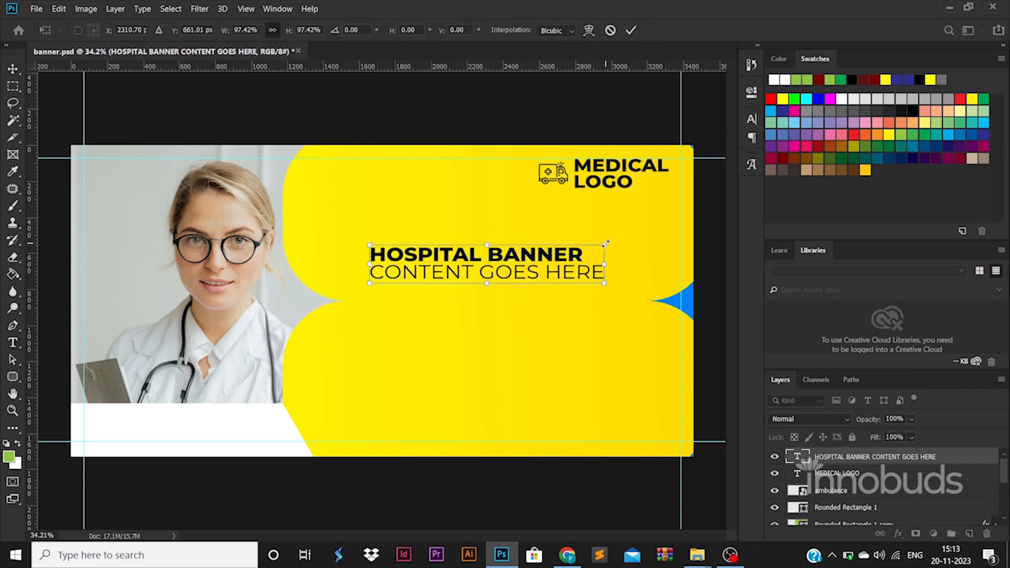
pyautogui.press('Return')
pyautogui.click(13, 377)
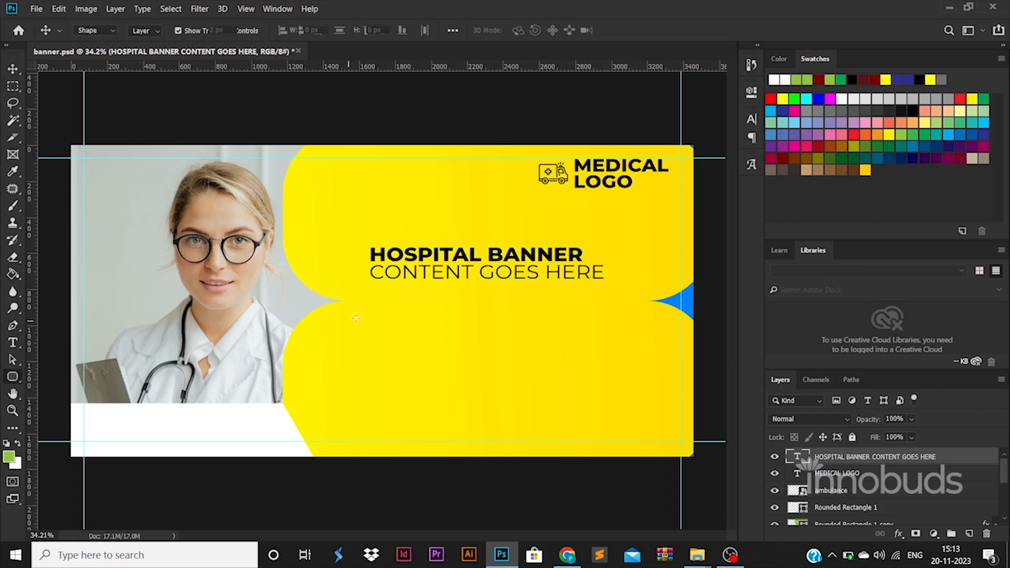
pyautogui.moveTo(350, 290); pyautogui.dragTo(402, 352)
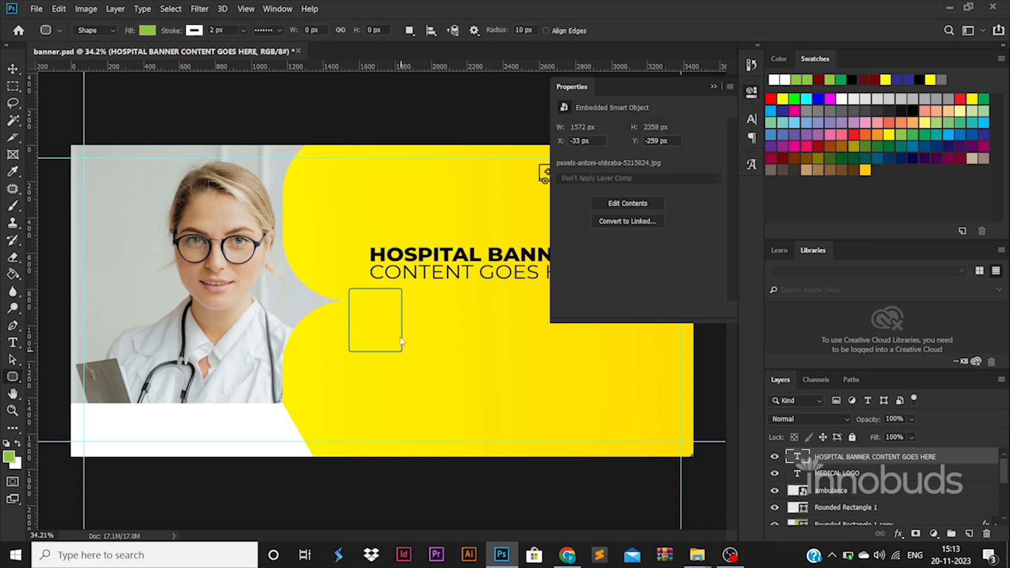
# Reduce the headline's line spacing to 135 pt, then 125 pt, in the Character panel
pyautogui.doubleClick(797, 473)
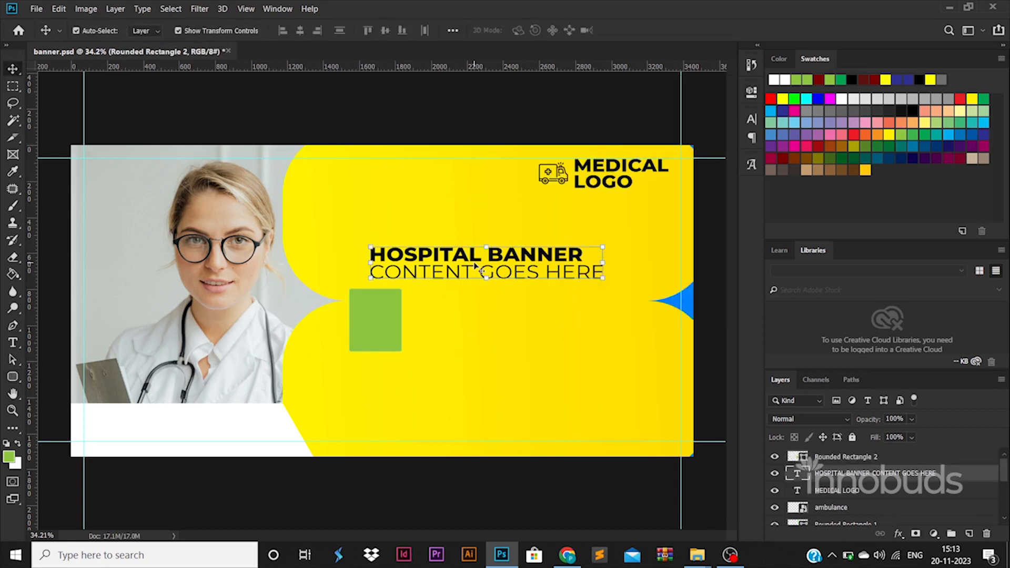
pyautogui.hotkey('ctrl', 't')
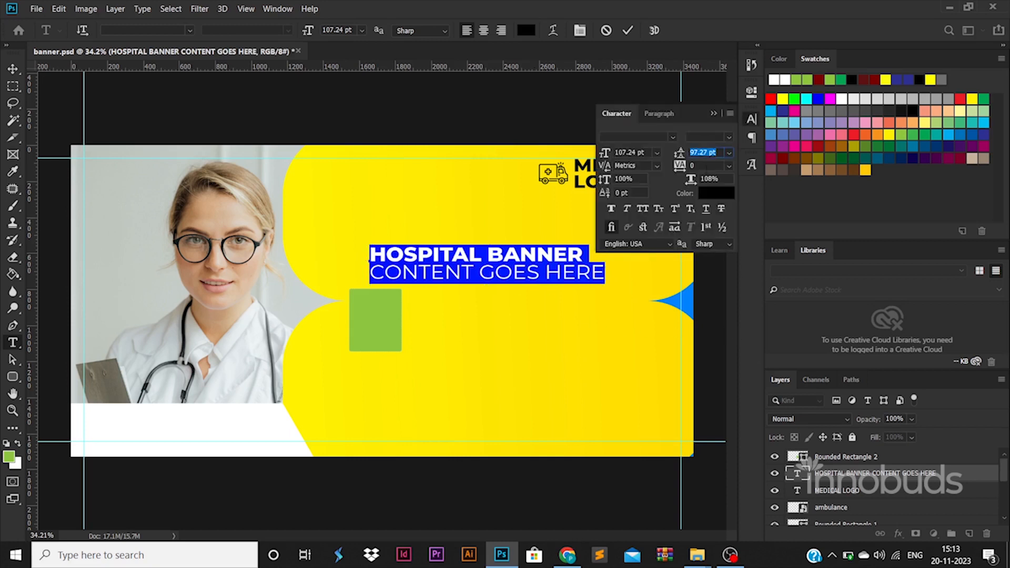
pyautogui.press('Tab')
pyautogui.write('30')
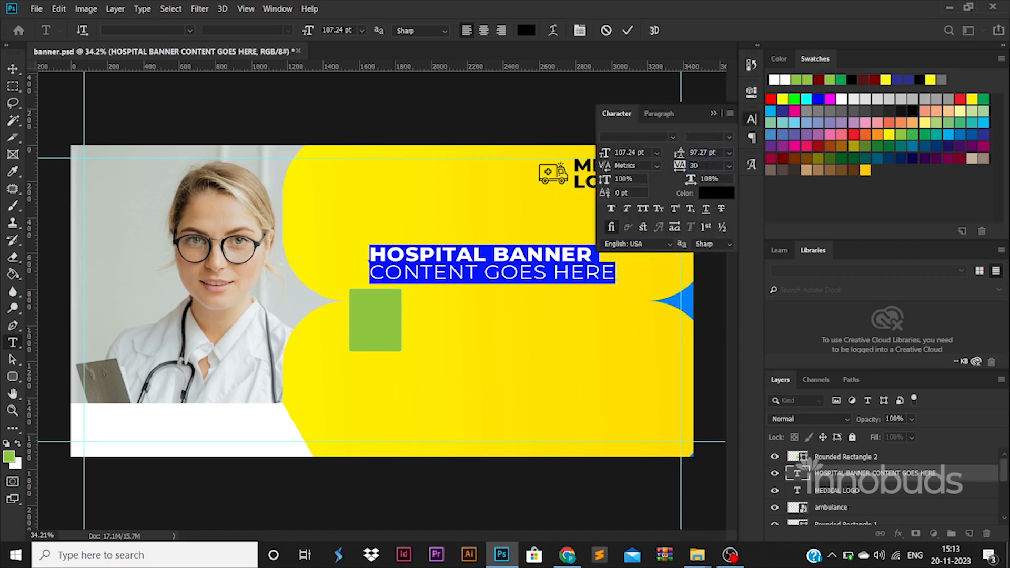
pyautogui.hotkey('ctrl', 'z')
pyautogui.moveTo(708, 153); pyautogui.dragTo(646, 146)
pyautogui.write('135')
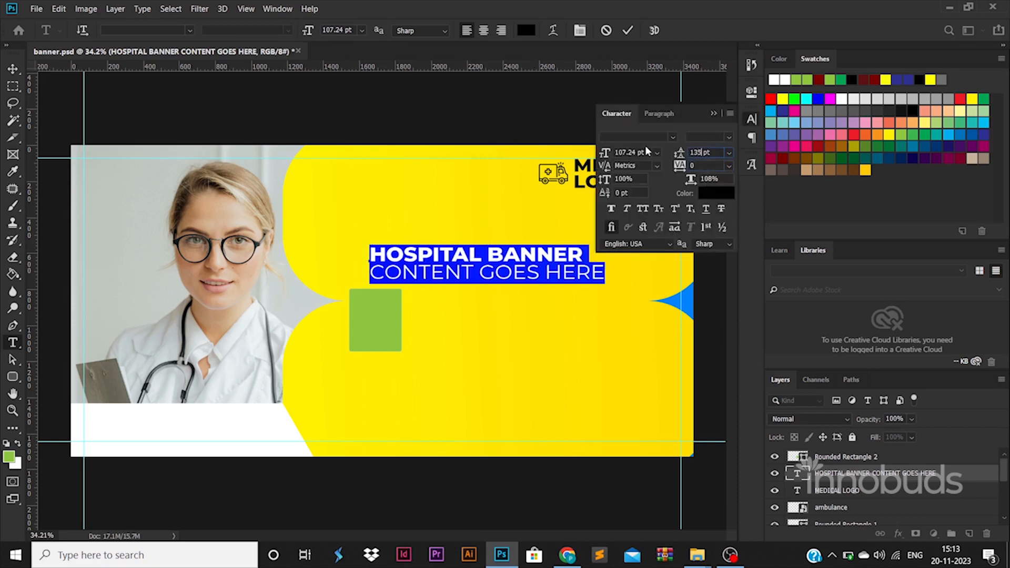
pyautogui.press('Return')
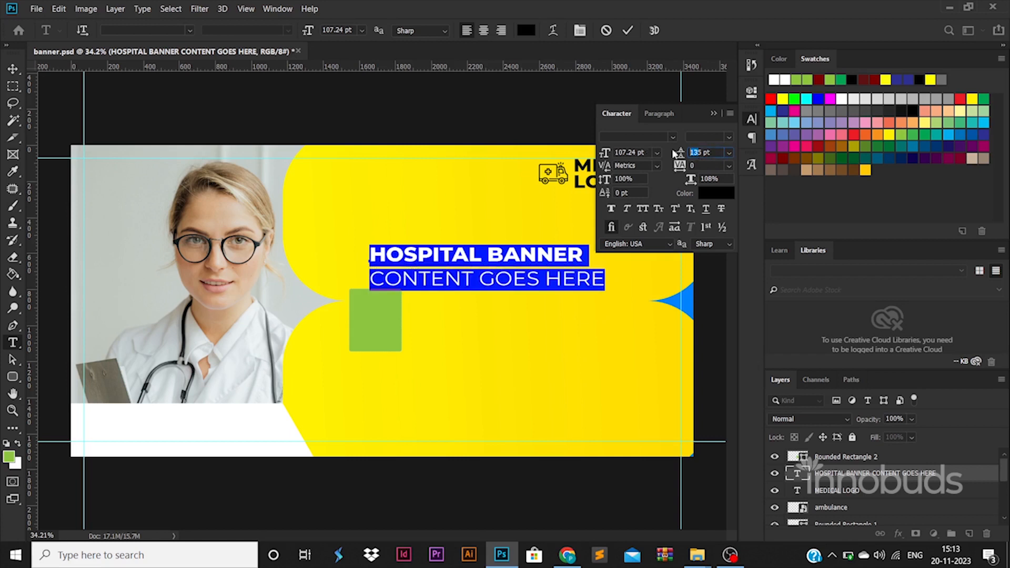
pyautogui.press('Return')
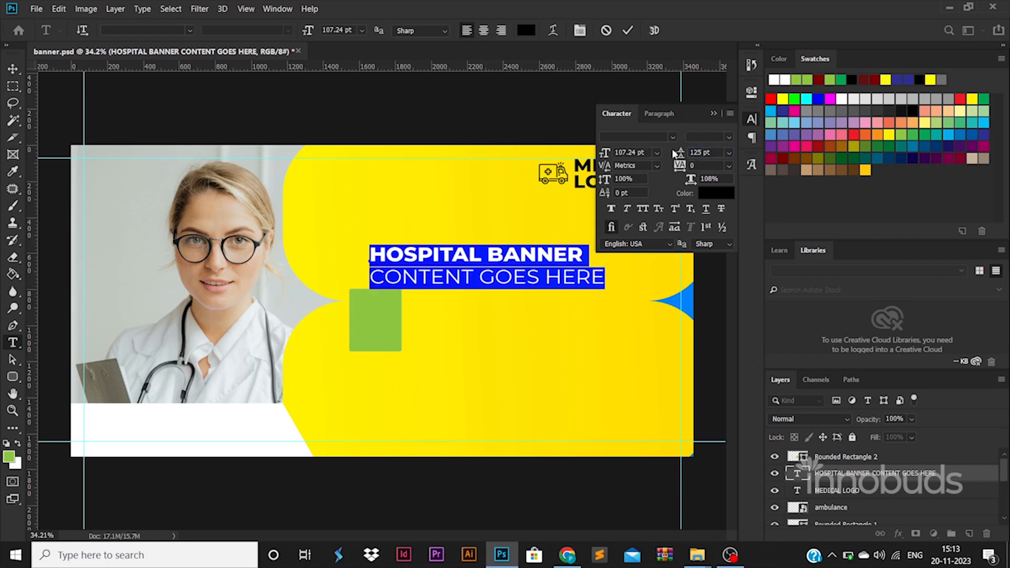
pyautogui.click(12, 68)
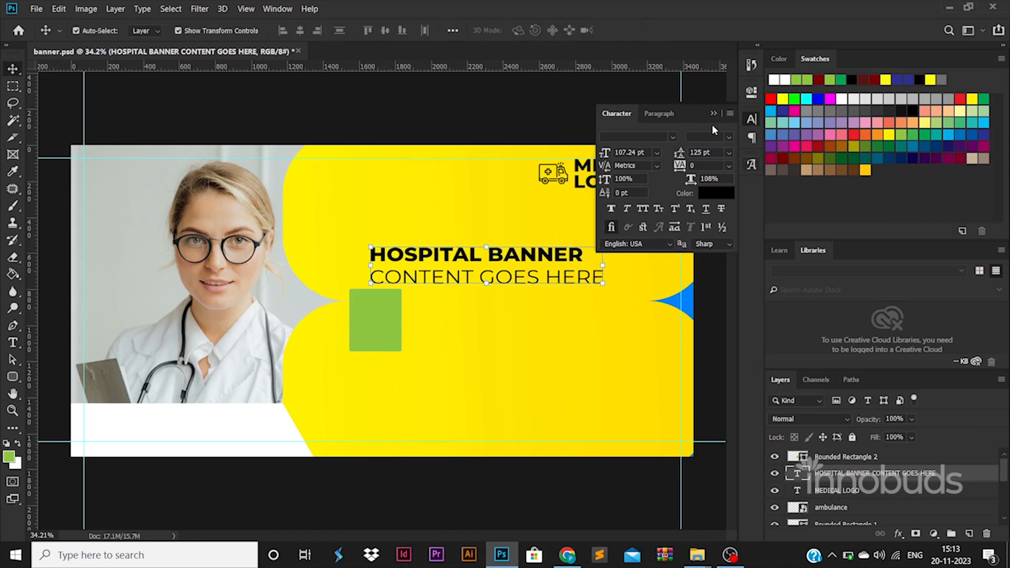
pyautogui.click(713, 114)
# Enlarge the headline to about 113% and tighten its line spacing to 127.64 pt
pyautogui.moveTo(605, 245); pyautogui.dragTo(636, 237)
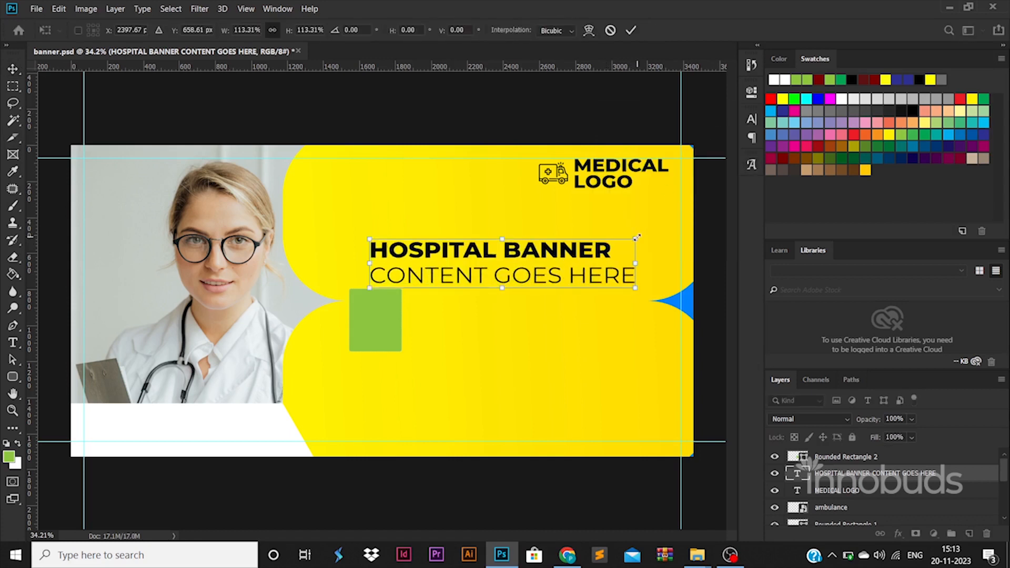
pyautogui.press('Return')
pyautogui.doubleClick(597, 263)
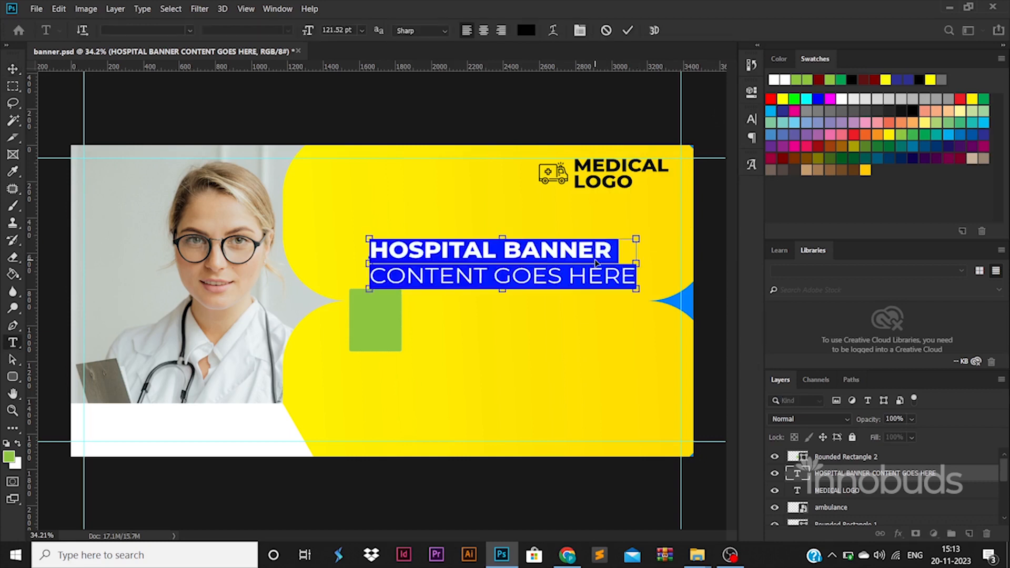
pyautogui.hotkey('ctrl', 't')
pyautogui.press('Down')
pyautogui.press('Down')
pyautogui.press('Down')
pyautogui.press('Down')
pyautogui.press('Down')
pyautogui.press('Down')
pyautogui.press('Down')
pyautogui.press('Down')
pyautogui.press('Down')
pyautogui.press('Down')
pyautogui.press('Down')
pyautogui.press('Down')
pyautogui.press('Down')
pyautogui.press('Down')
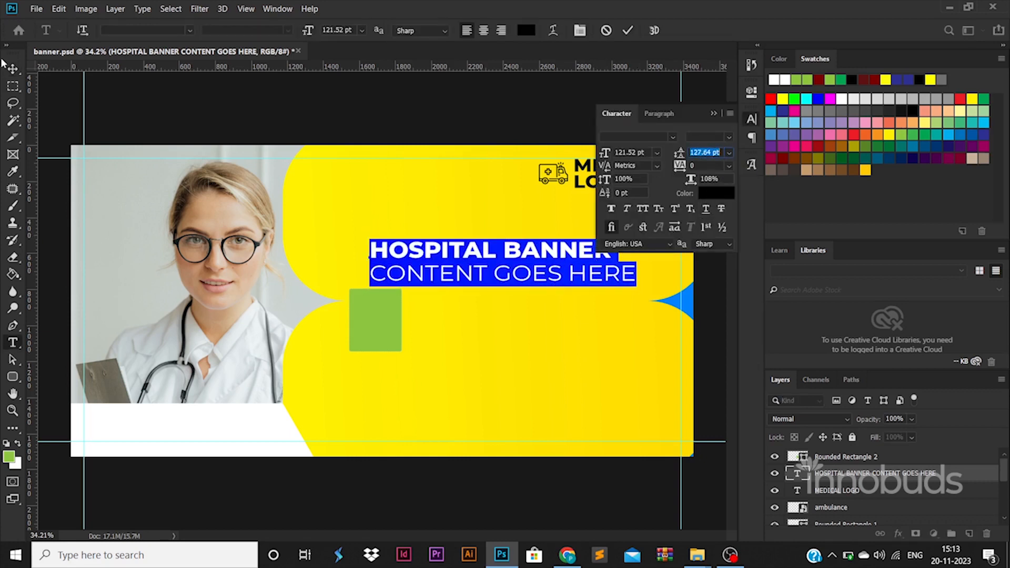
pyautogui.click(12, 68)
# Move the green rectangle right under the headline and shorten it into a square
pyautogui.moveTo(396, 339); pyautogui.dragTo(463, 332)
pyautogui.hotkey('ctrl', 't')
pyautogui.press('Return')
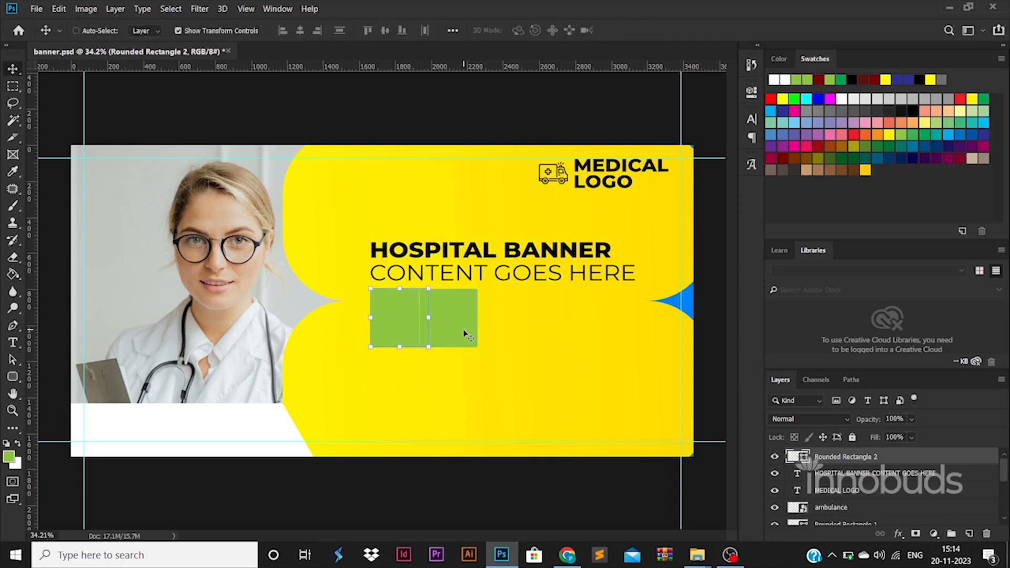
# Undo the accidental copy and fill the square with white
pyautogui.hotkey('ctrl', 'z')
pyautogui.doubleClick(804, 459)
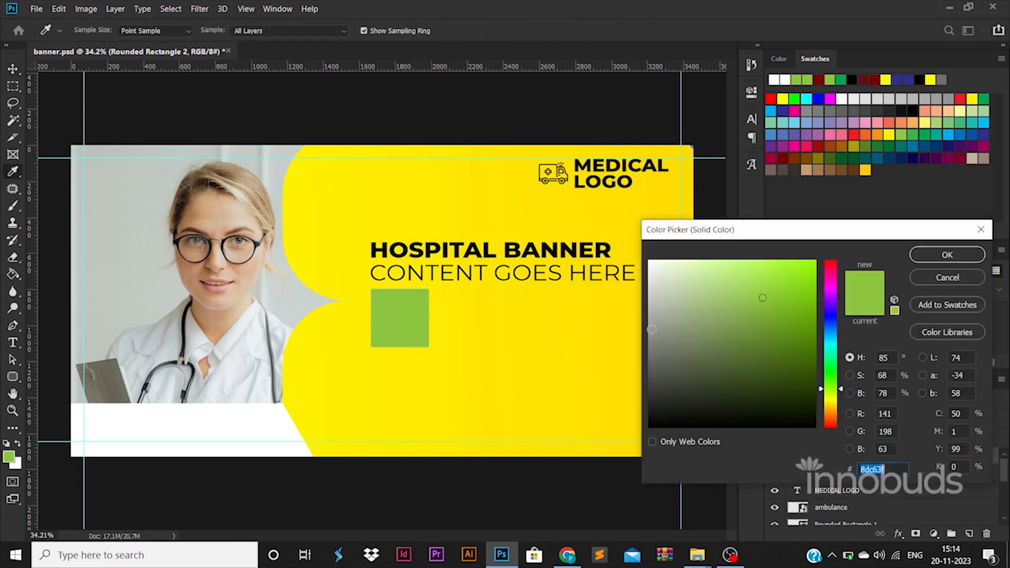
pyautogui.click(651, 265)
pyautogui.click(925, 255)
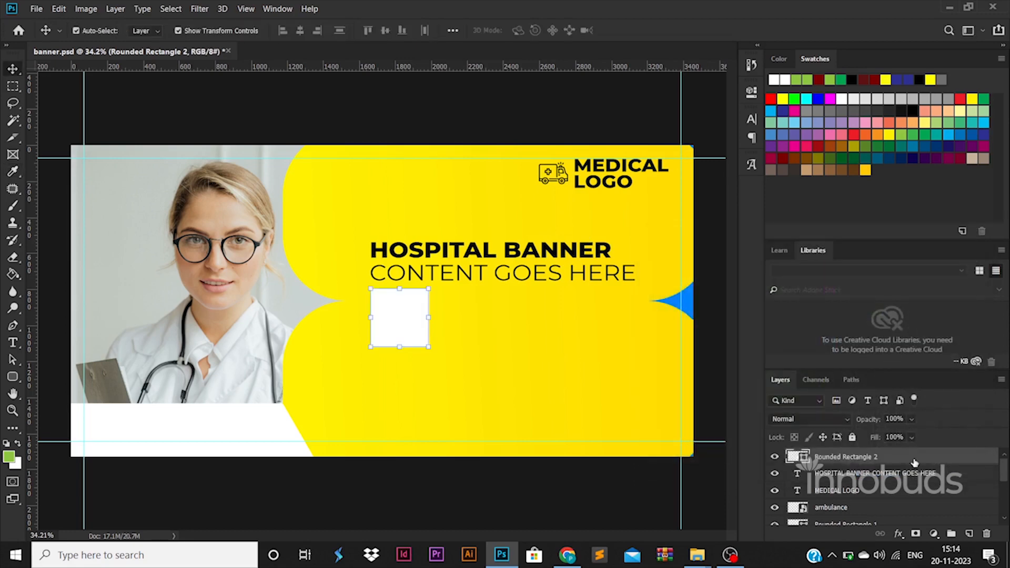
# Give the square a soft drop shadow with 24 px size and lowered opacity
pyautogui.doubleClick(914, 462)
pyautogui.click(463, 450)
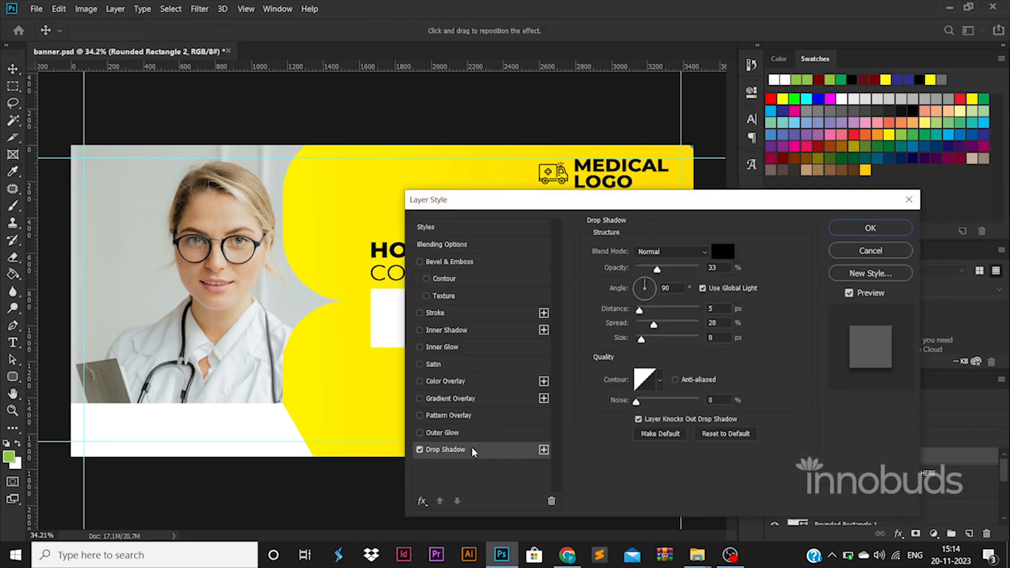
pyautogui.moveTo(641, 339); pyautogui.dragTo(645, 340)
pyautogui.moveTo(657, 269); pyautogui.dragTo(648, 272)
pyautogui.click(865, 227)
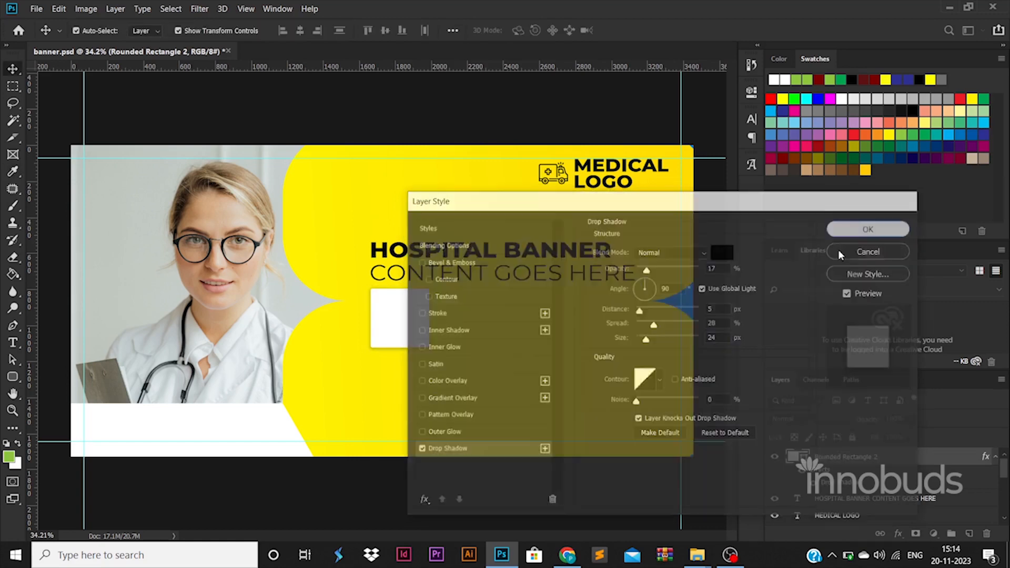
pyautogui.click(14, 342)
# Type FREE AMBULANCE below the card and scale it down onto the white card
pyautogui.click(353, 397)
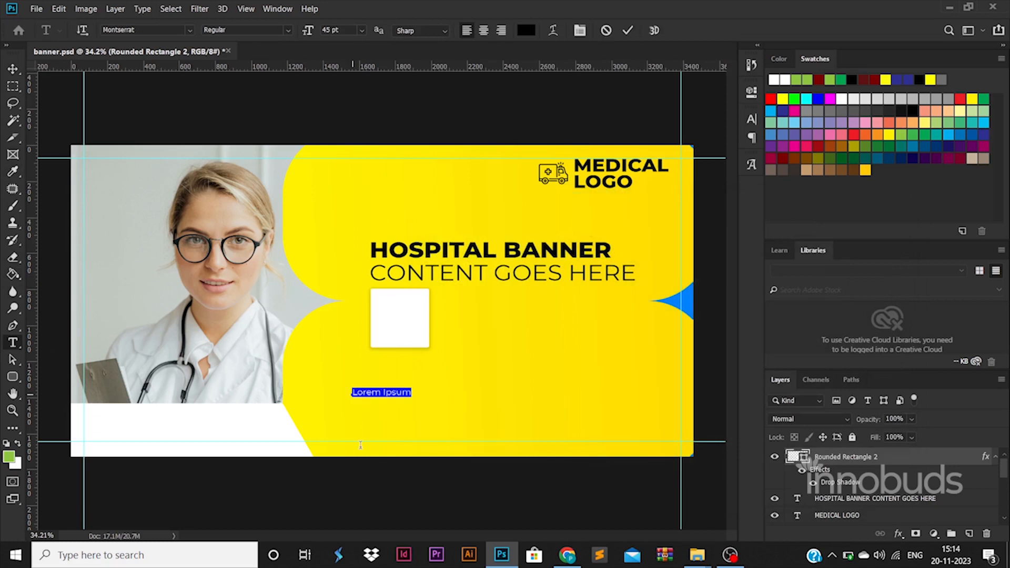
pyautogui.write('FREE')
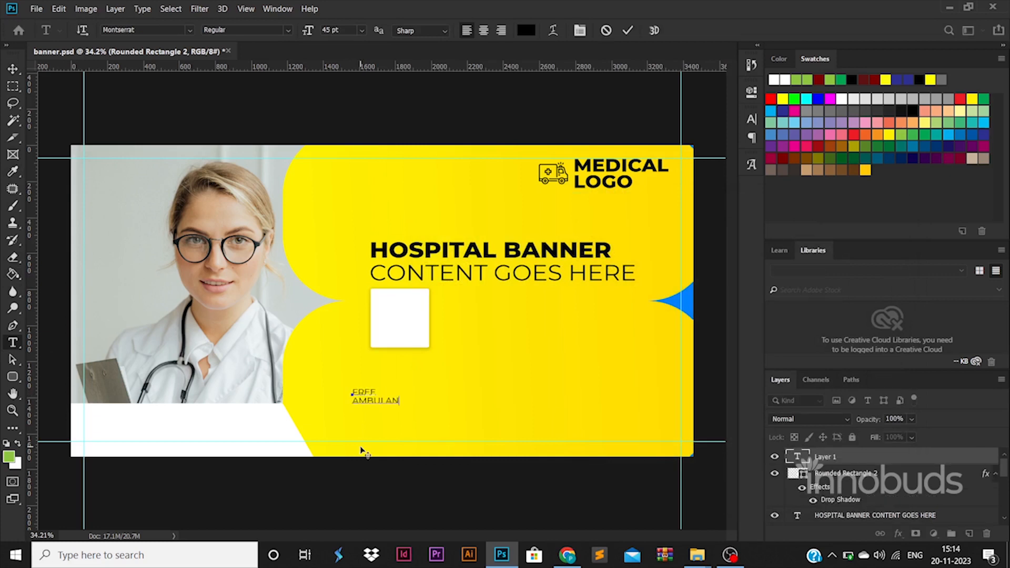
pyautogui.click(14, 69)
pyautogui.moveTo(415, 389); pyautogui.dragTo(412, 336)
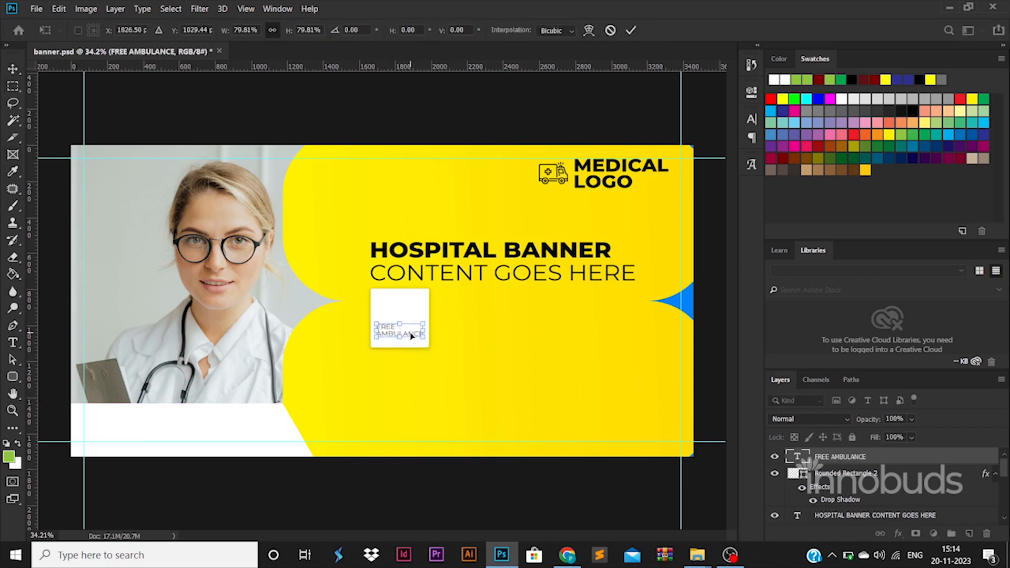
pyautogui.press('Return')
pyautogui.click(494, 484)
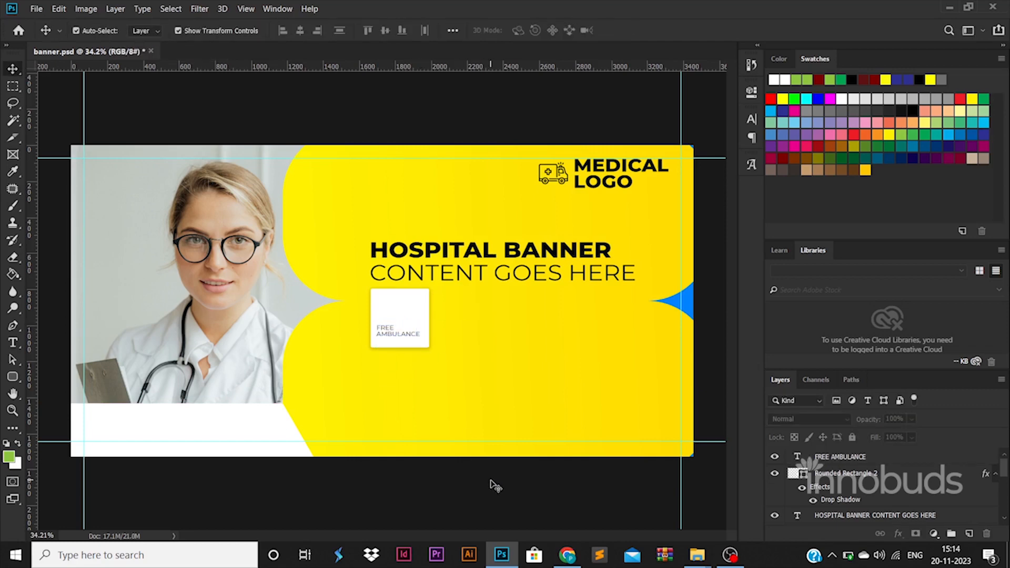
pyautogui.hotkey('alt', 'Tab')
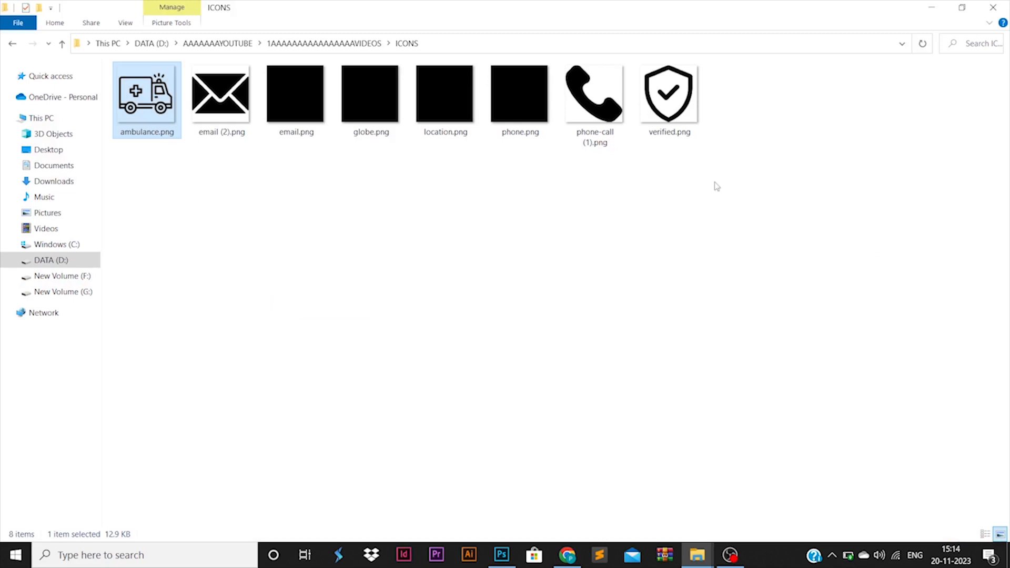
# Drag verified.png from the ICONS folder onto the white card
pyautogui.moveTo(669, 93); pyautogui.dragTo(385, 303)
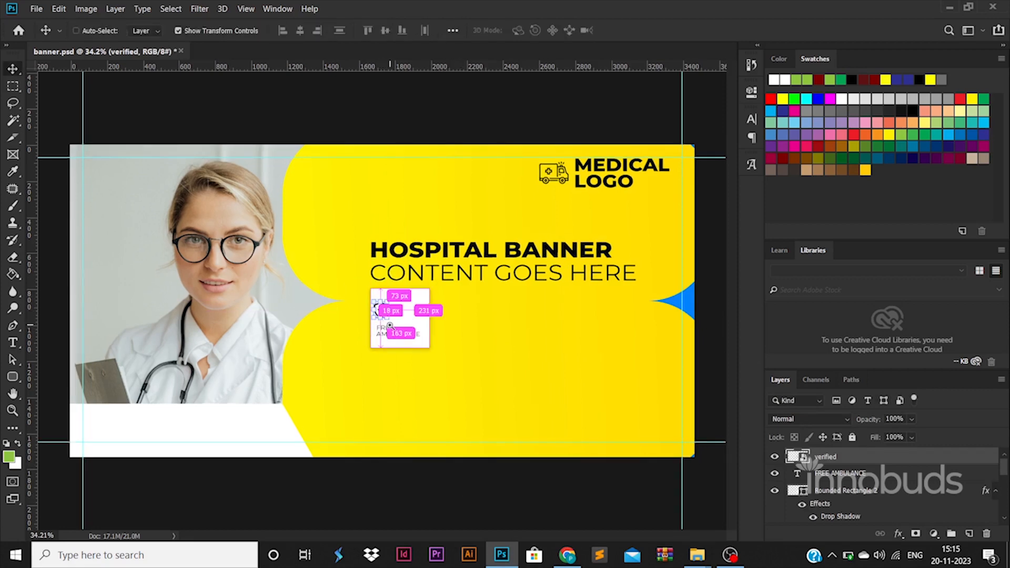
# Set the shield above FREE AMBULANCE, then select the card's icon, text and square layers
pyautogui.hotkey('ctrl', '+')
pyautogui.hotkey('ctrl', '+')
pyautogui.moveTo(372, 315); pyautogui.dragTo(375, 312)
pyautogui.press('Return')
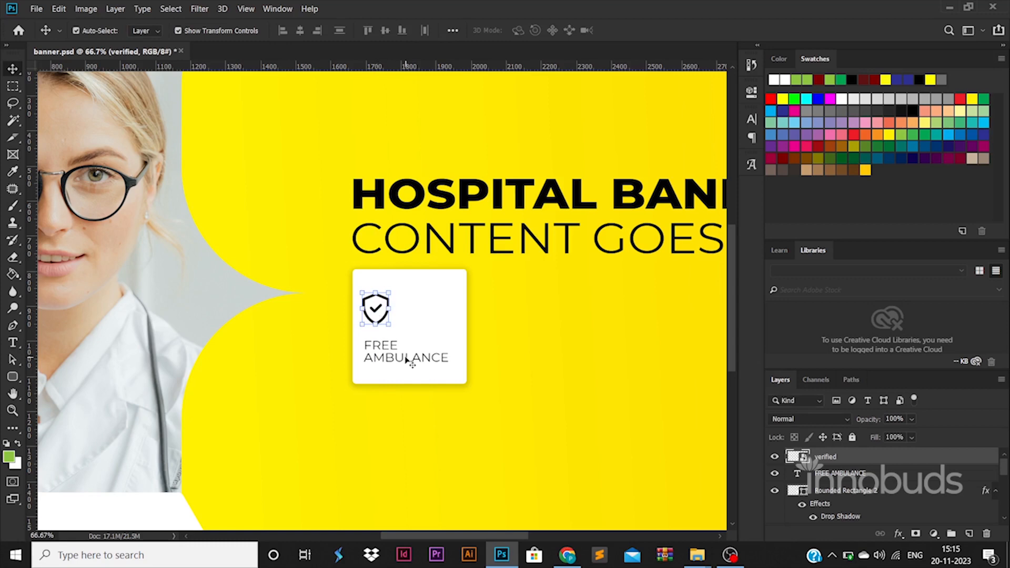
pyautogui.moveTo(408, 361); pyautogui.dragTo(405, 356)
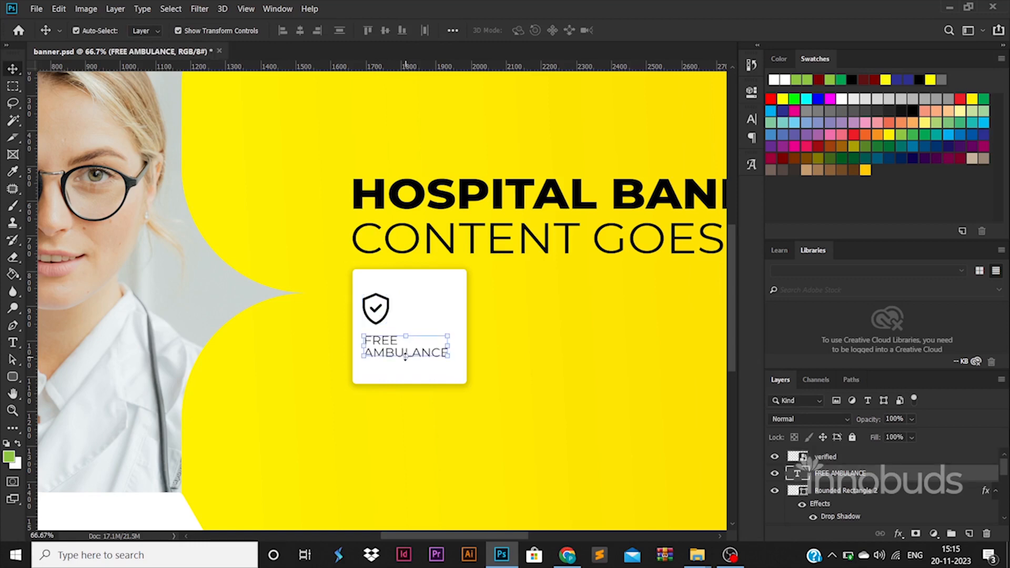
pyautogui.scroll(-3, 432, 406)
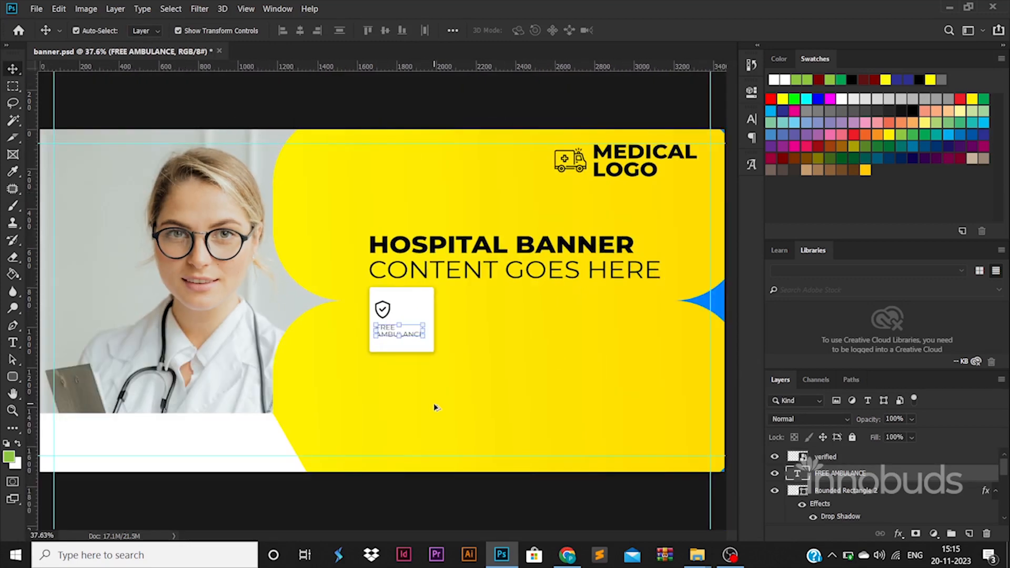
pyautogui.click(494, 508)
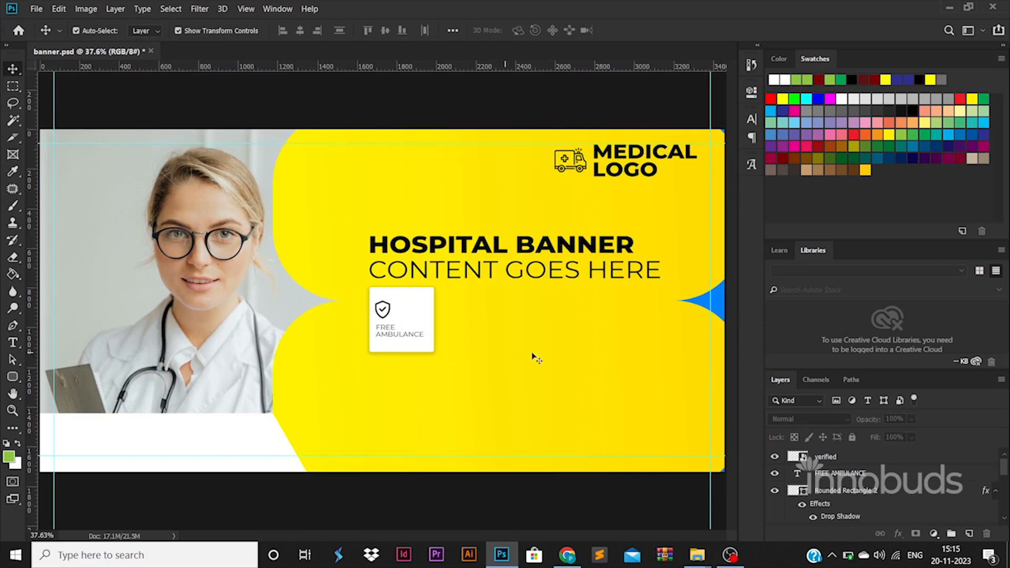
pyautogui.click(834, 462)
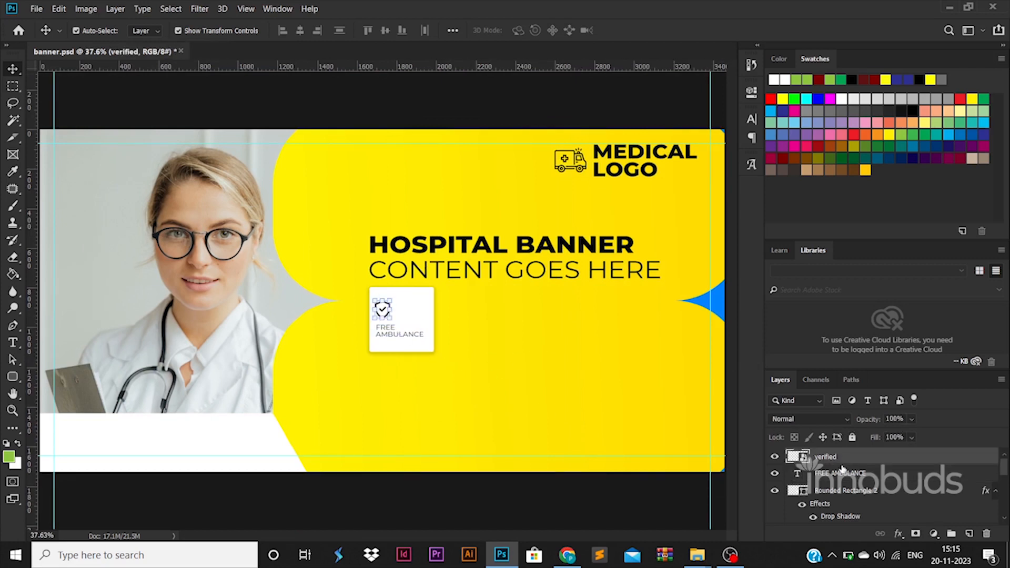
pyautogui.keyDown('shift'); pyautogui.click(836, 496); pyautogui.keyUp('shift')
# Group the card, copy it to the right, and relabel the copy TRAINED DOCTORS
pyautogui.hotkey('ctrl', 'g')
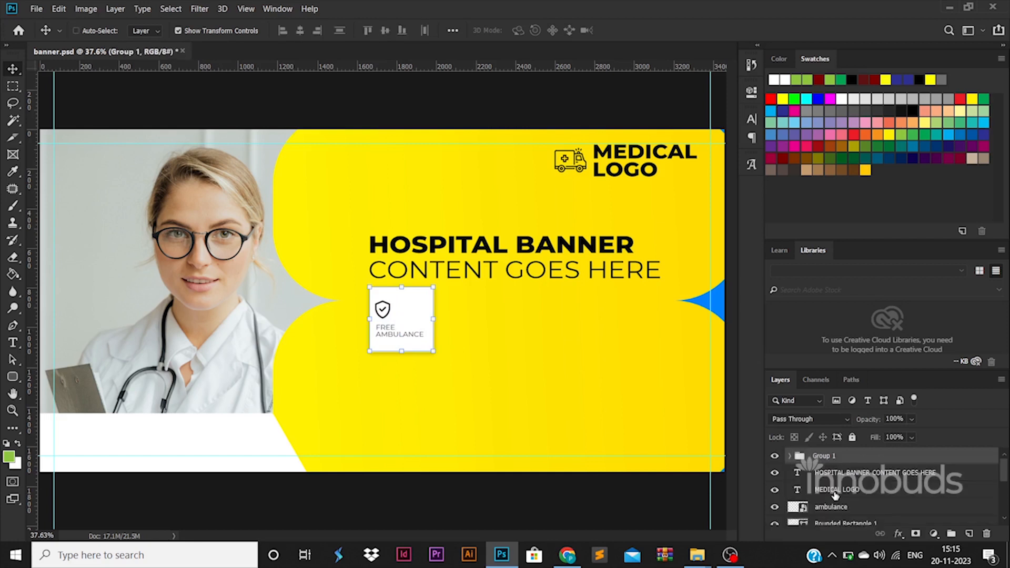
pyautogui.moveTo(404, 330); pyautogui.dragTo(475, 331)
pyautogui.press('Return')
pyautogui.click(464, 334)
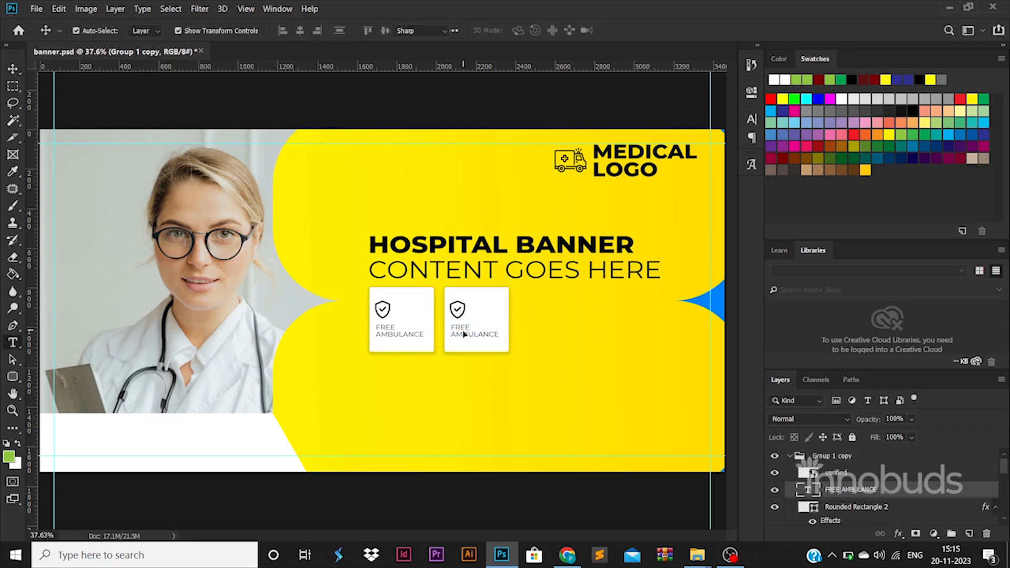
pyautogui.doubleClick(464, 334)
pyautogui.write('TRAINE')
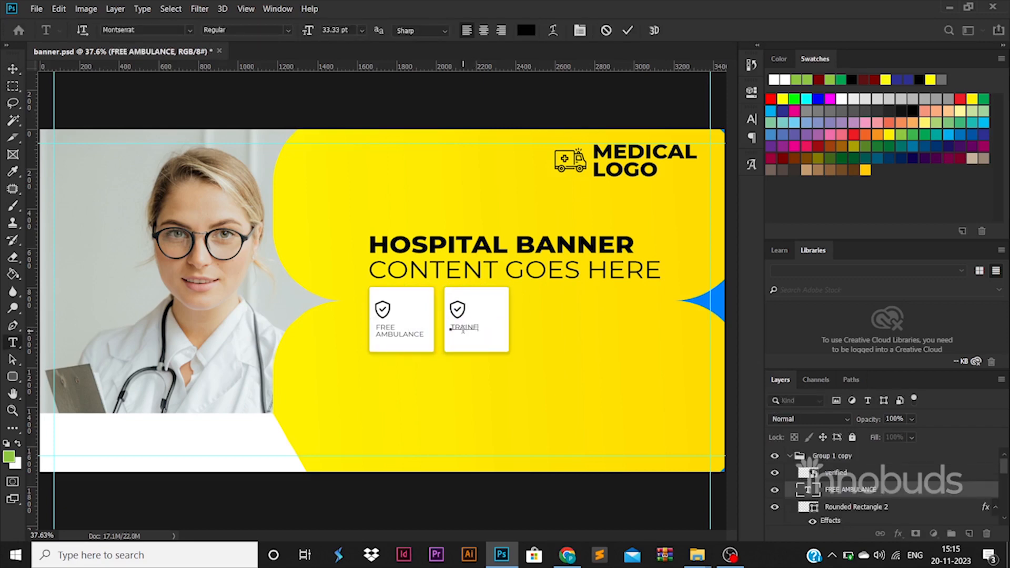
pyautogui.write('D DOCTORS')
pyautogui.click(13, 69)
# Add a third card copy to the right labelled CLEAN AREA
pyautogui.click(787, 457)
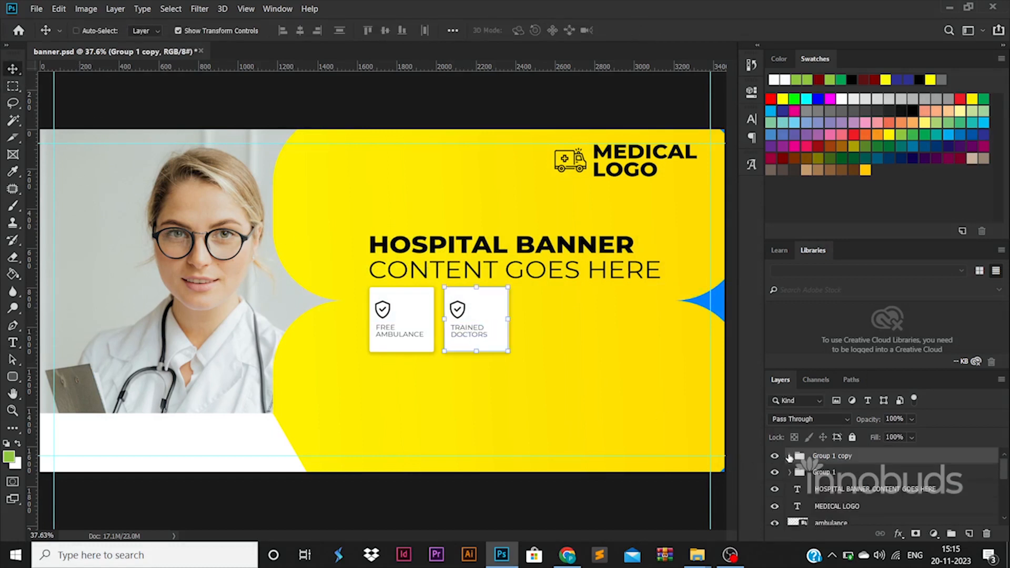
pyautogui.hotkey('ctrl', 'alt', 't')
pyautogui.moveTo(478, 328); pyautogui.dragTo(549, 329)
pyautogui.press('Return')
pyautogui.click(539, 335)
pyautogui.hotkey('ctrl', 't')
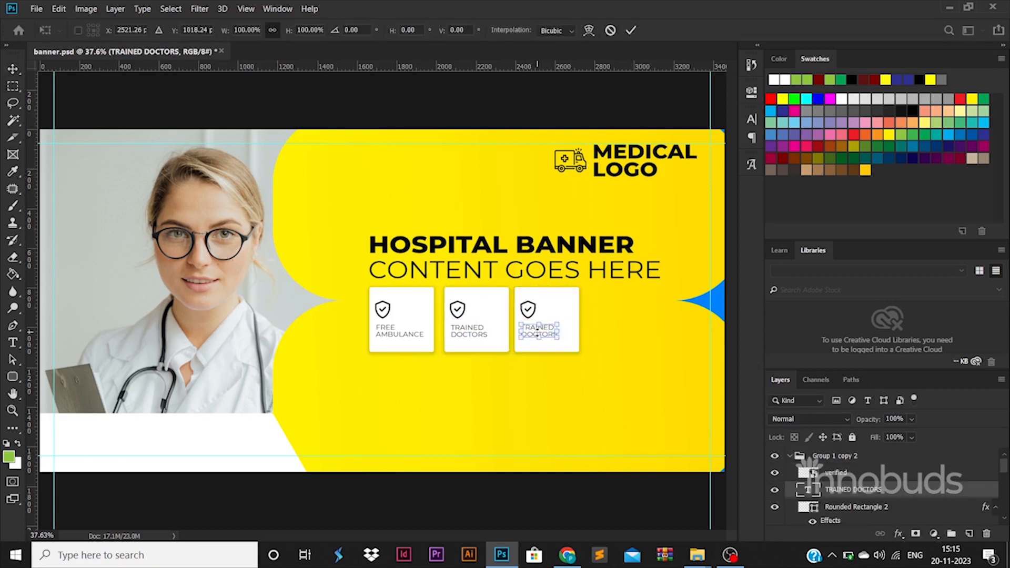
pyautogui.press('Return')
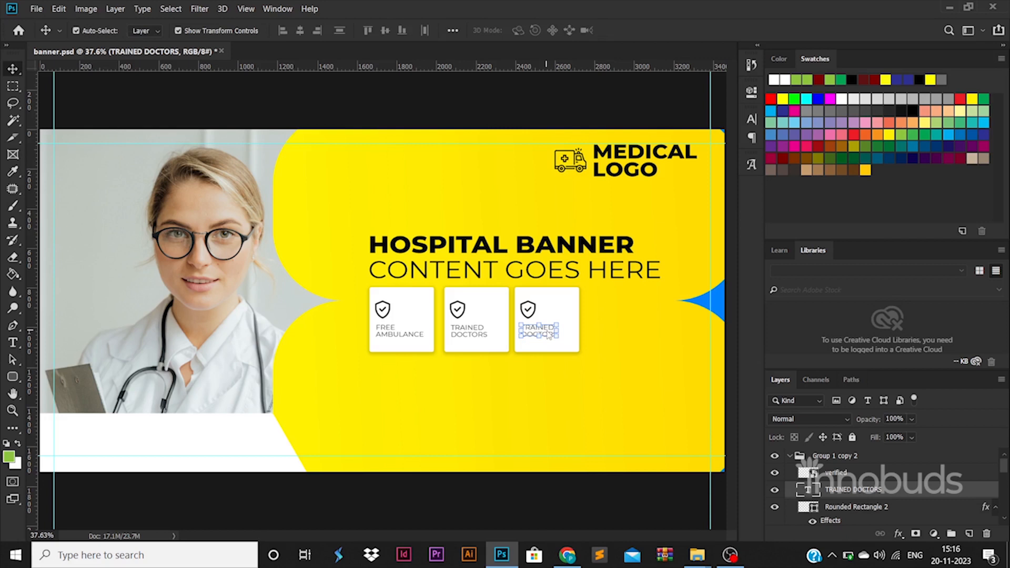
pyautogui.doubleClick(809, 491)
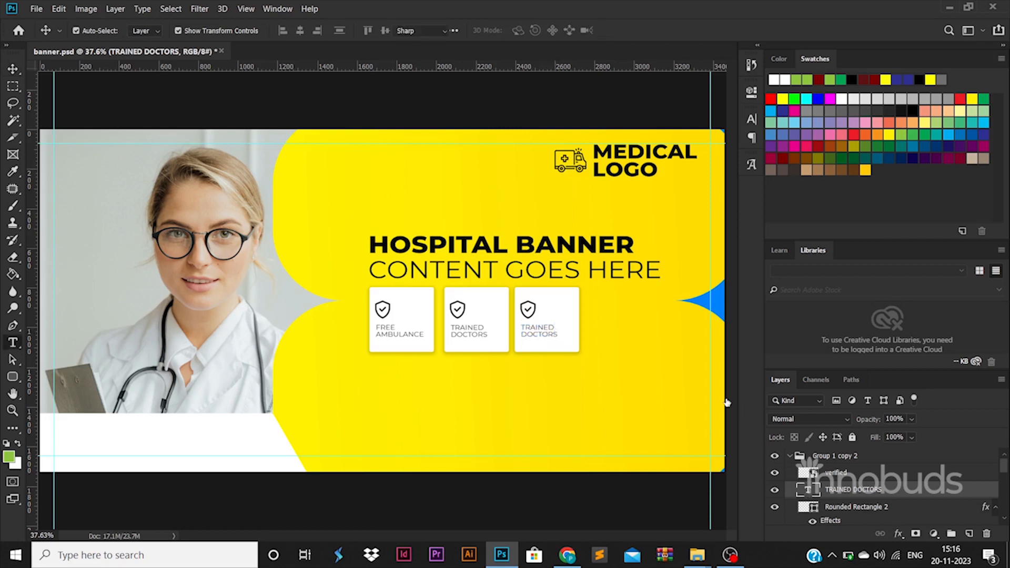
pyautogui.write('CLEAN')
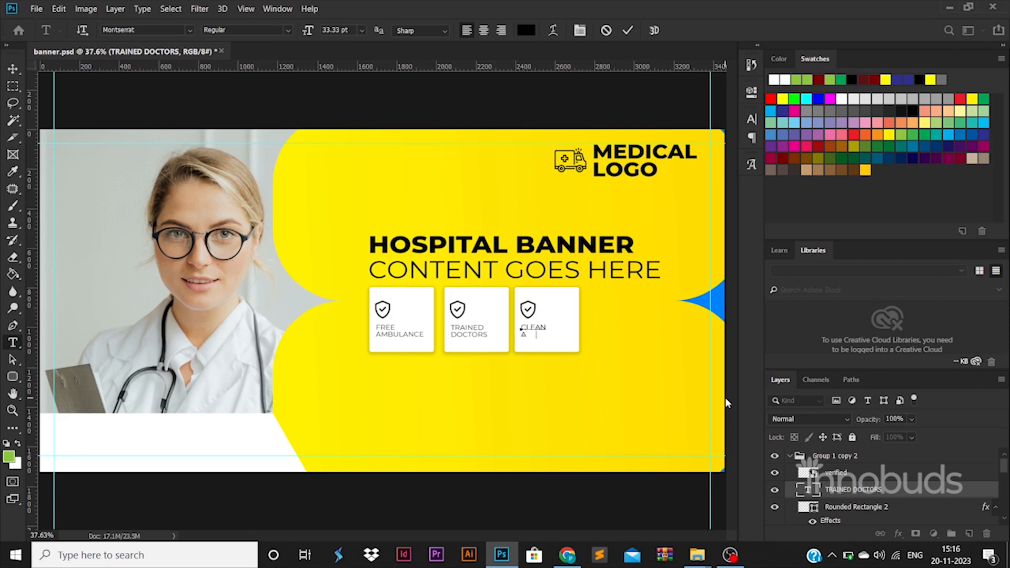
pyautogui.click(13, 68)
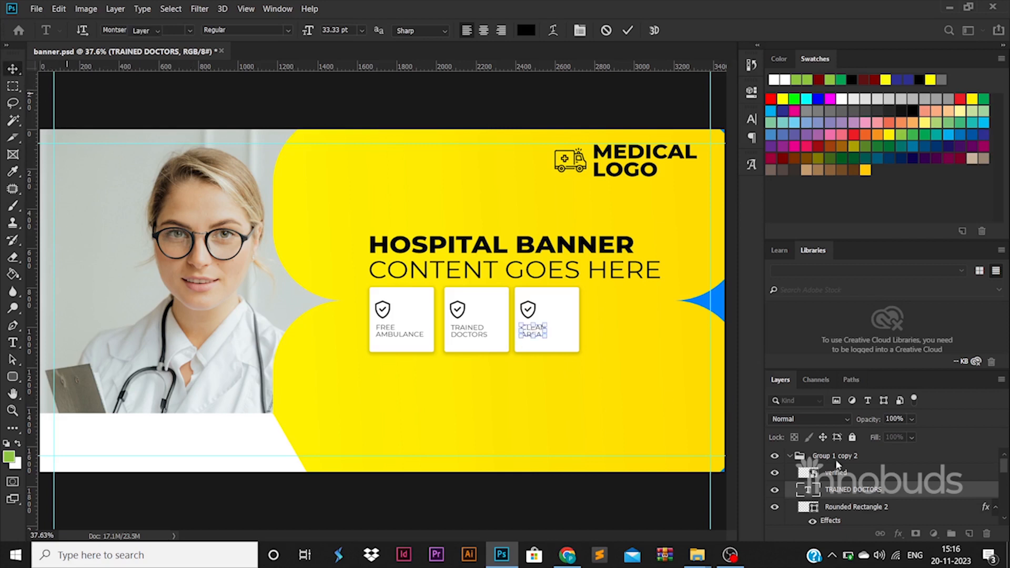
# Copy the CLEAN AREA card into a fourth spot labelled ADVANCED LAB
pyautogui.click(841, 456)
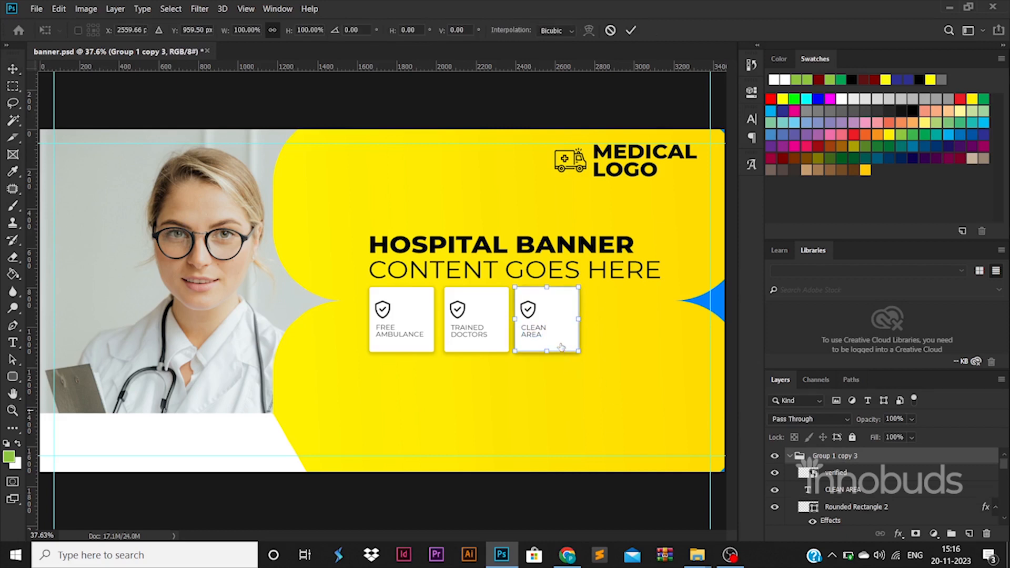
pyautogui.moveTo(563, 345); pyautogui.dragTo(635, 345)
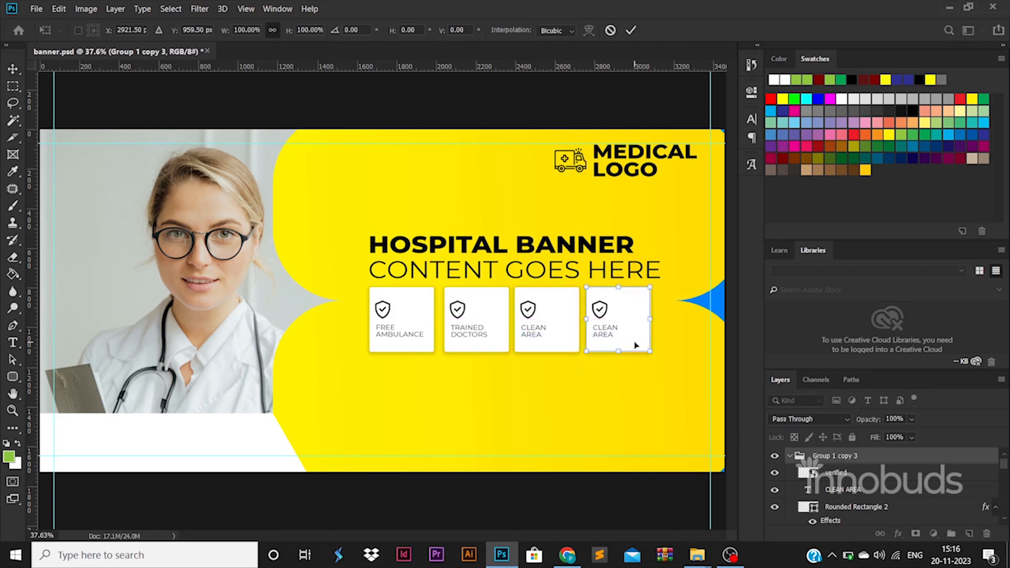
pyautogui.doubleClick(814, 492)
pyautogui.write('ANCED')
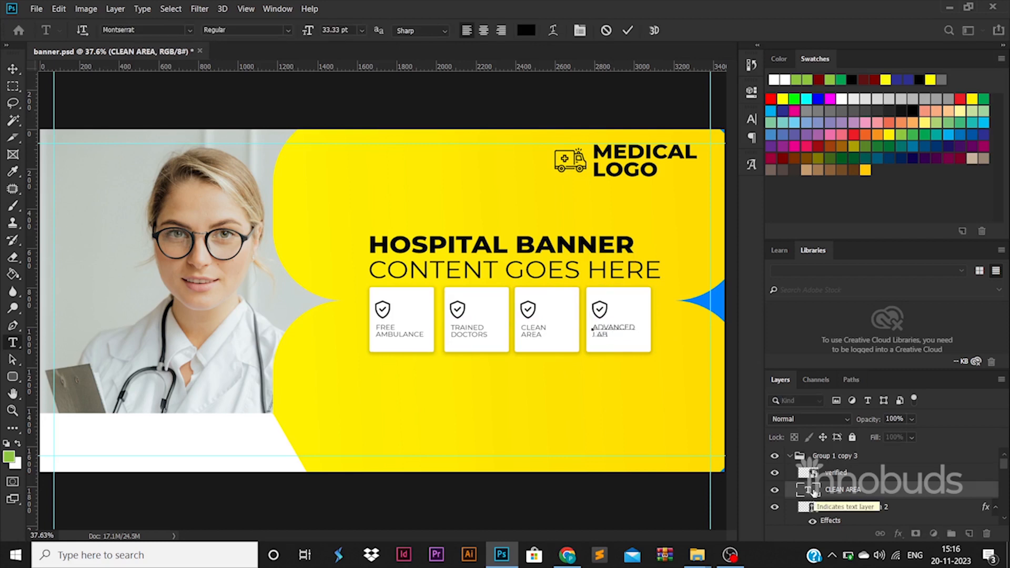
pyautogui.click(12, 69)
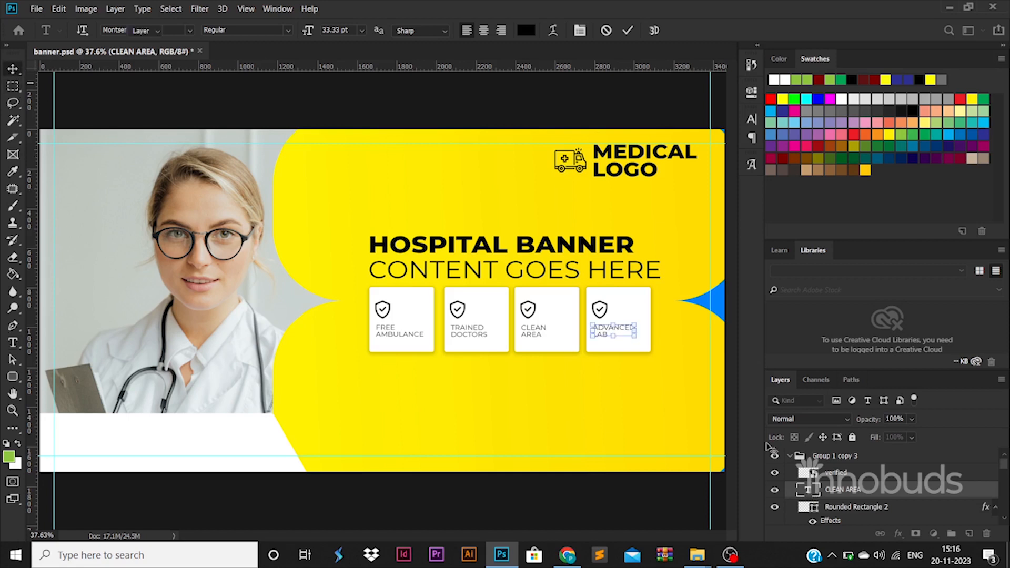
# Distribute the four card groups evenly across and shift them slightly lower
pyautogui.click(789, 456)
pyautogui.click(790, 472)
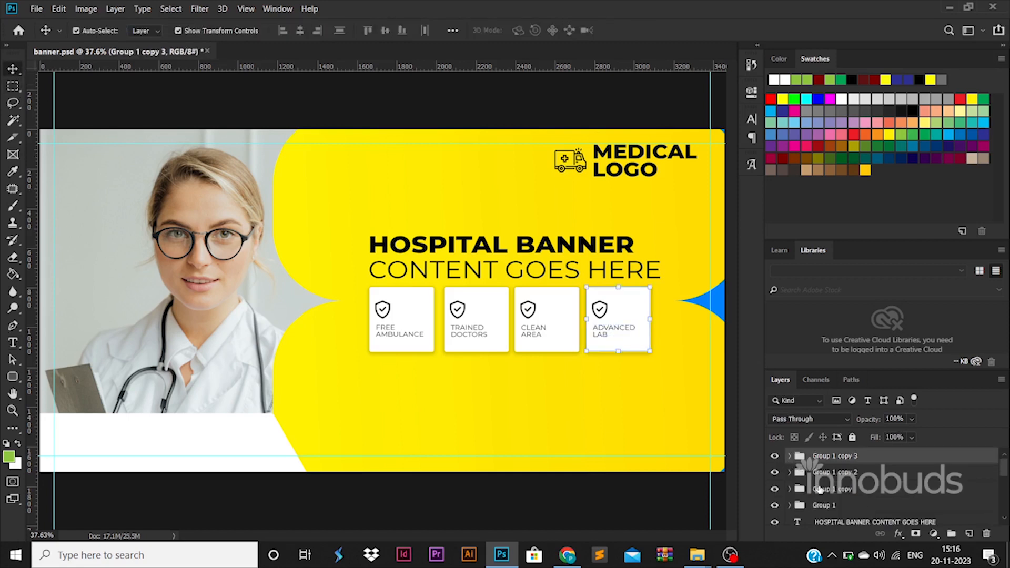
pyautogui.keyDown('shift'); pyautogui.click(819, 489); pyautogui.keyUp('shift')
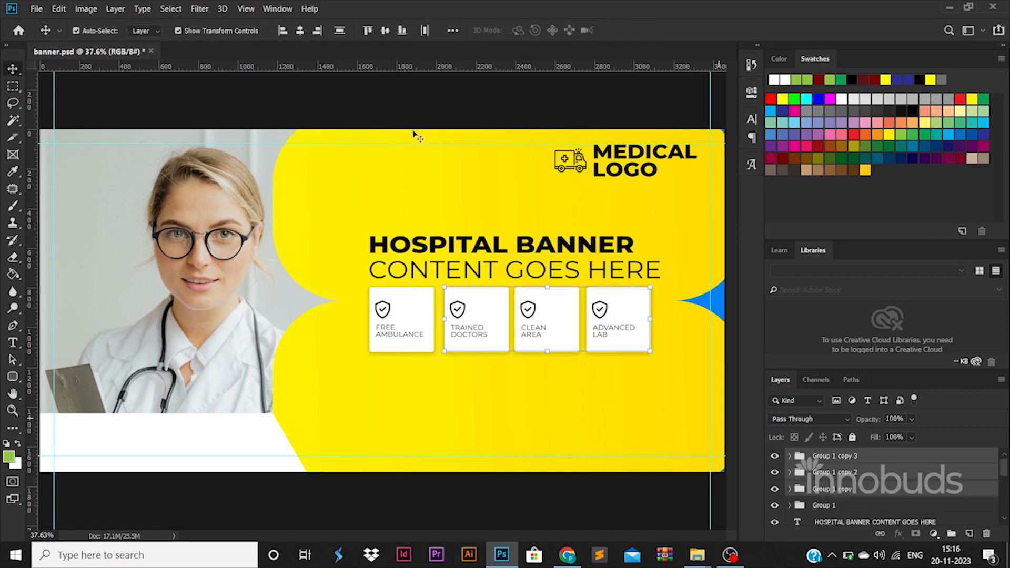
pyautogui.keyDown('shift'); pyautogui.click(852, 509); pyautogui.keyUp('shift')
pyautogui.click(423, 31)
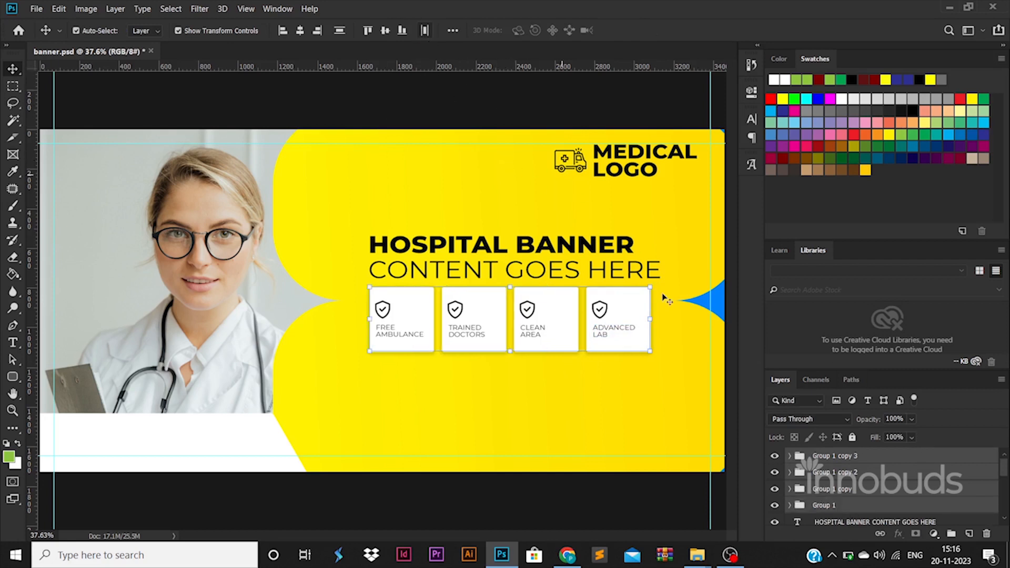
pyautogui.moveTo(627, 333); pyautogui.dragTo(626, 338)
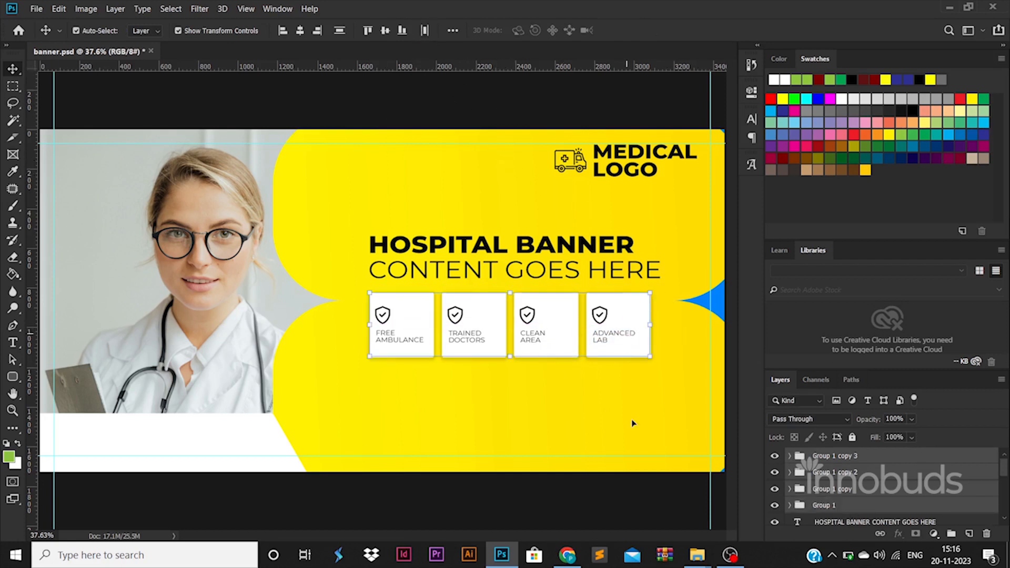
pyautogui.click(647, 510)
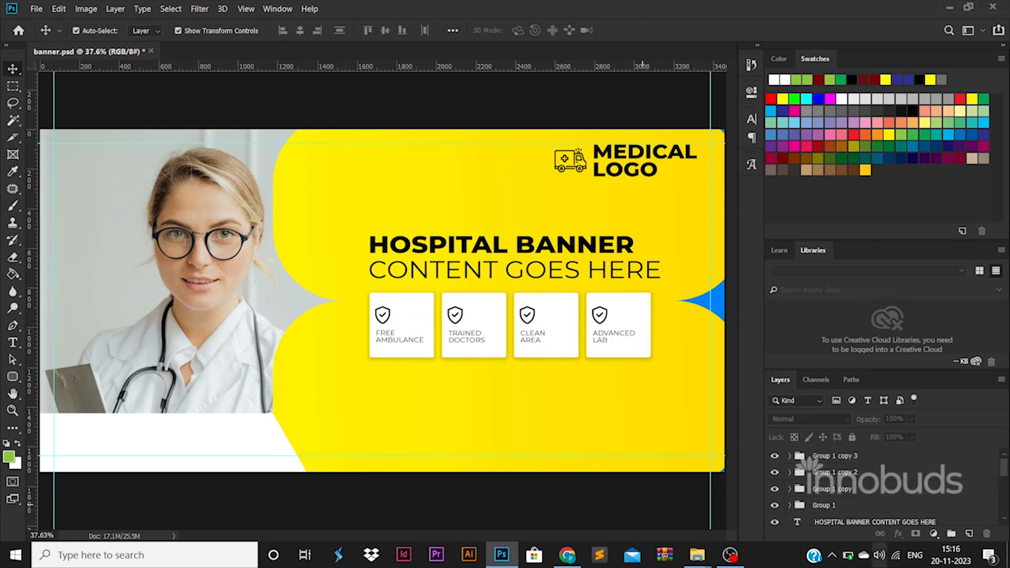
# Draw tall plain rectangles over the cards and distribute three of them evenly
pyautogui.rightClick(13, 378)
pyautogui.click(52, 372)
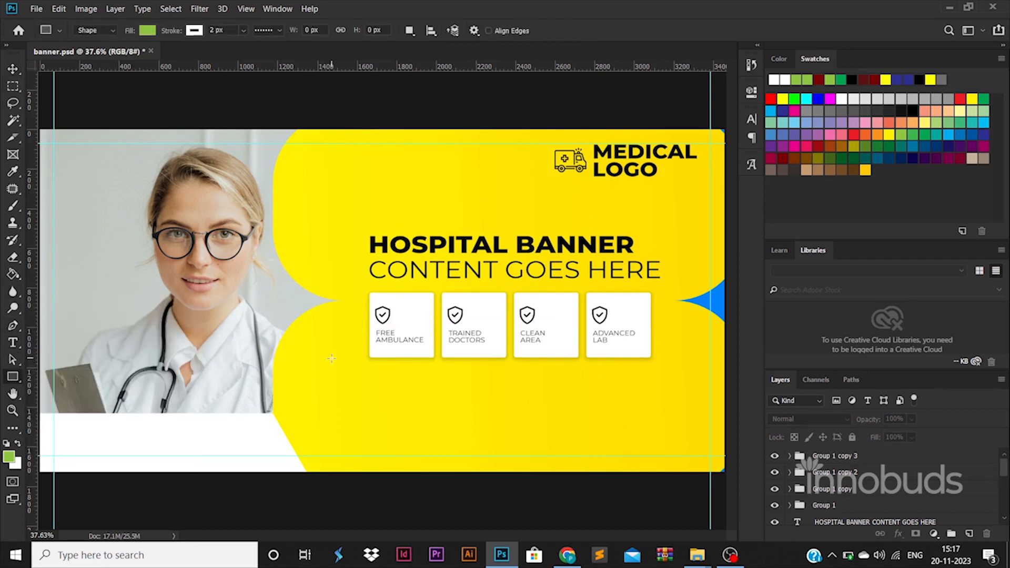
pyautogui.moveTo(291, 234); pyautogui.dragTo(371, 481)
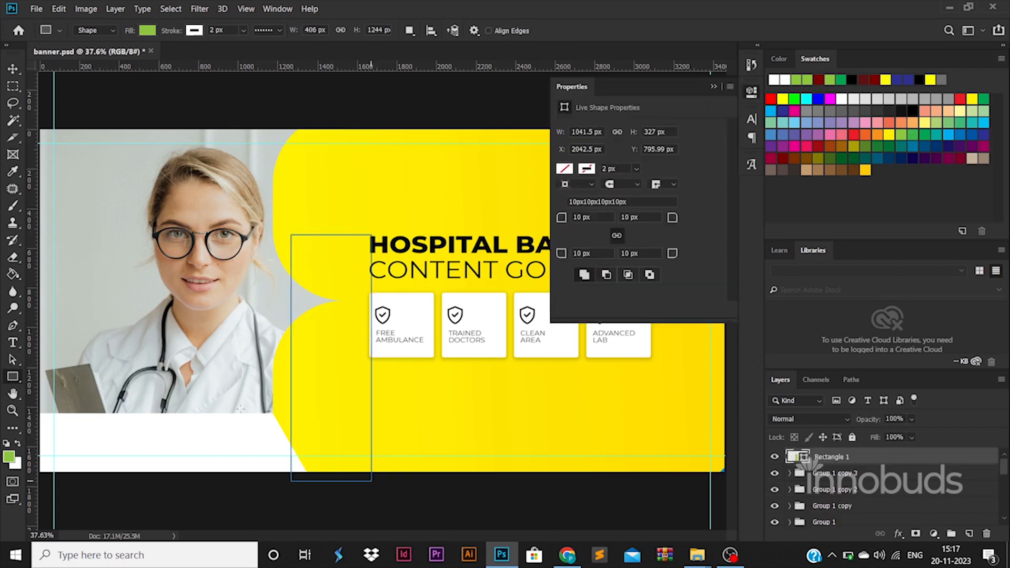
pyautogui.click(13, 69)
pyautogui.moveTo(359, 382); pyautogui.dragTo(634, 459)
pyautogui.keyDown('shift'); pyautogui.click(855, 473); pyautogui.keyUp('shift')
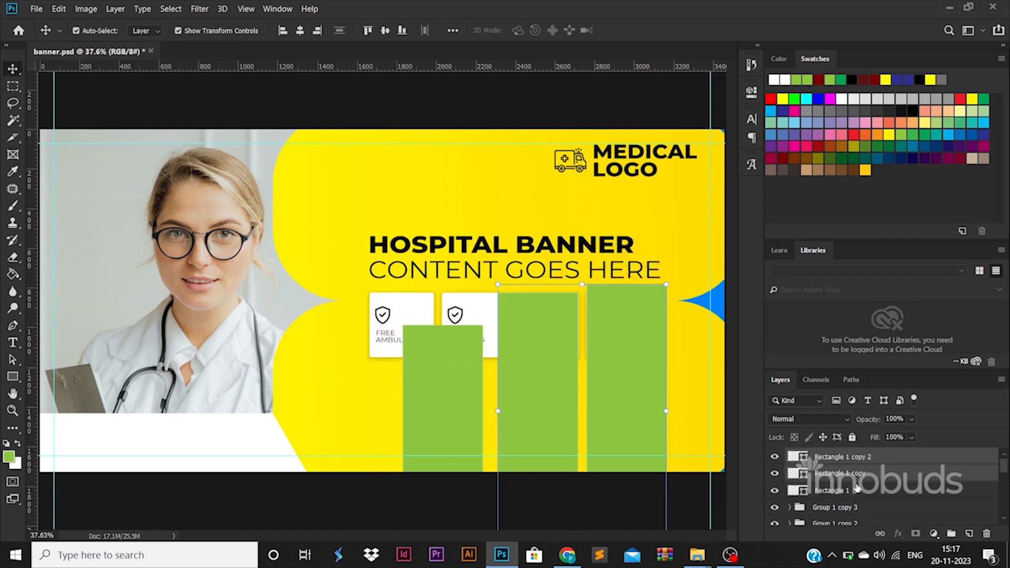
pyautogui.keyDown('shift'); pyautogui.click(855, 489); pyautogui.keyUp('shift')
pyautogui.click(428, 31)
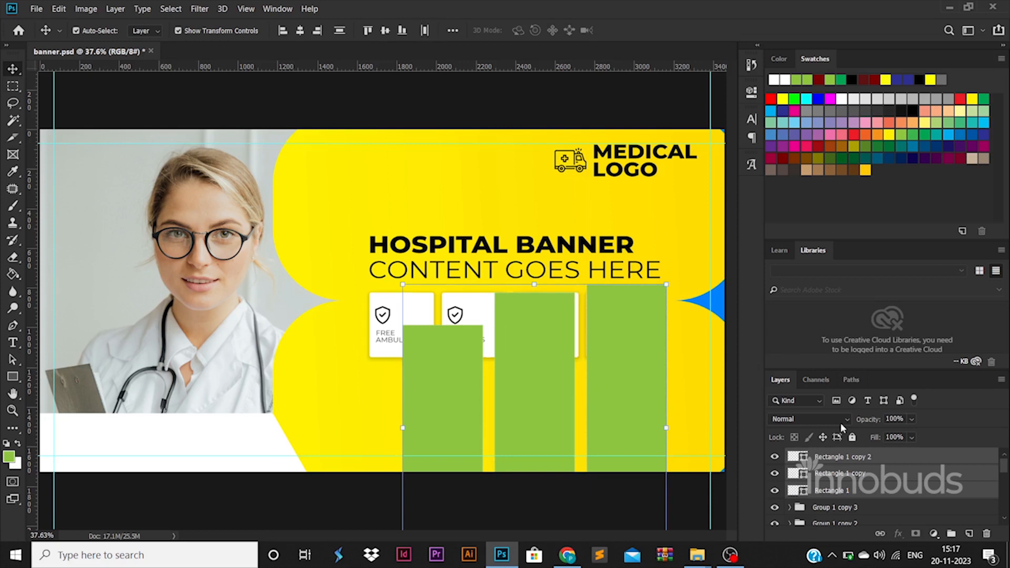
# Fill the right rectangle with a darker shade of the banner's yellow
pyautogui.doubleClick(802, 459)
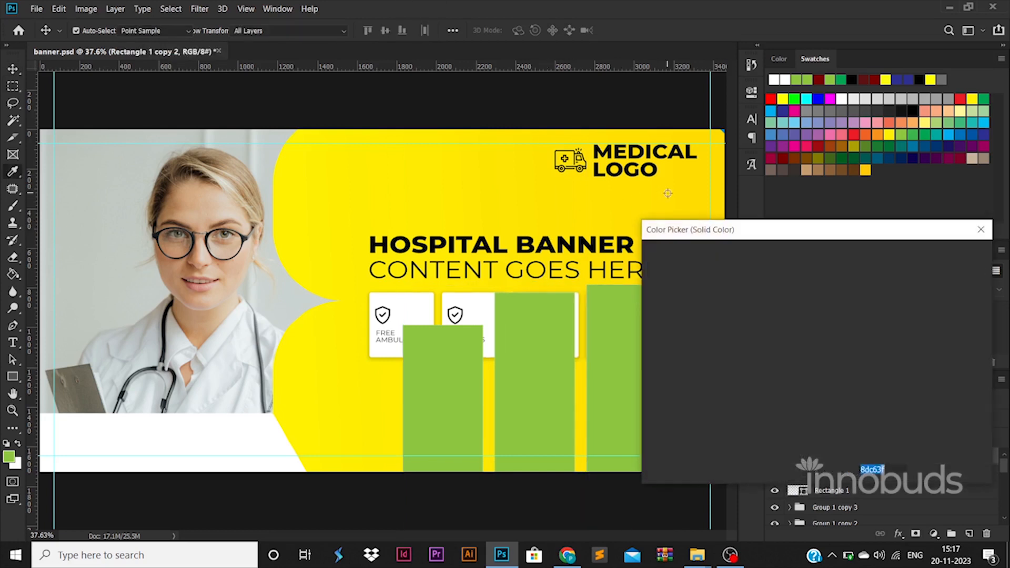
pyautogui.click(668, 193)
pyautogui.click(807, 276)
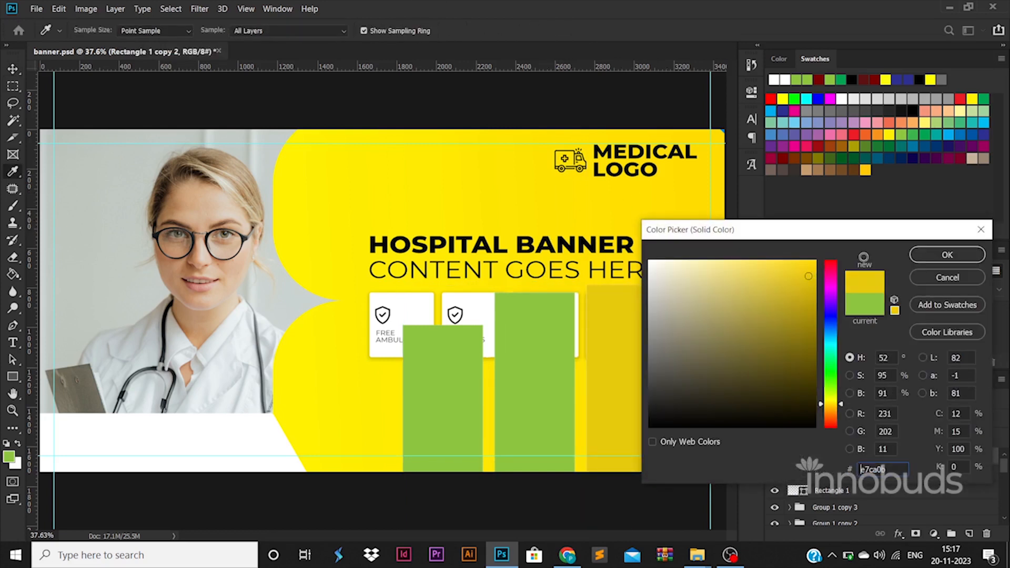
pyautogui.click(947, 255)
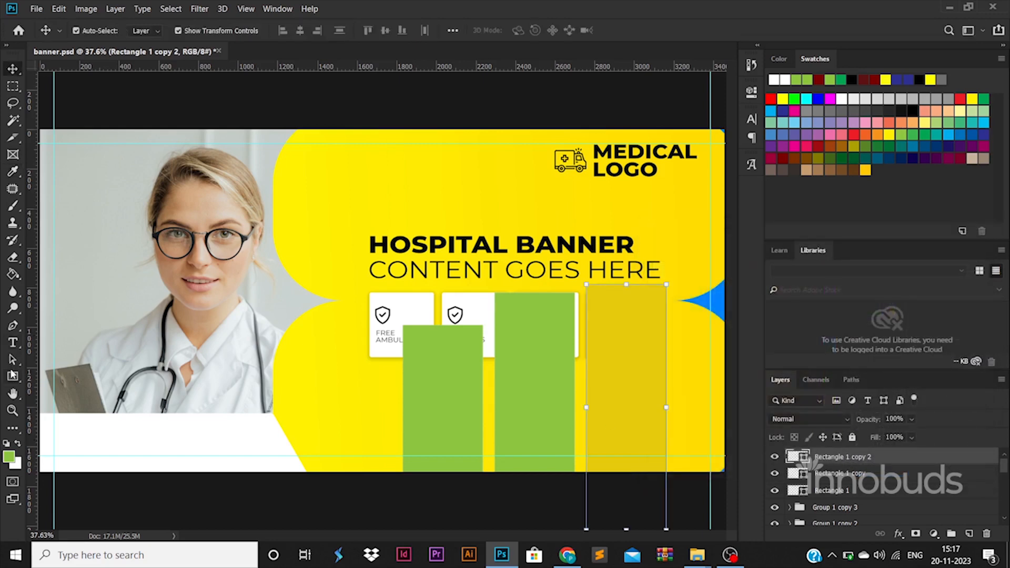
pyautogui.click(12, 376)
pyautogui.click(194, 32)
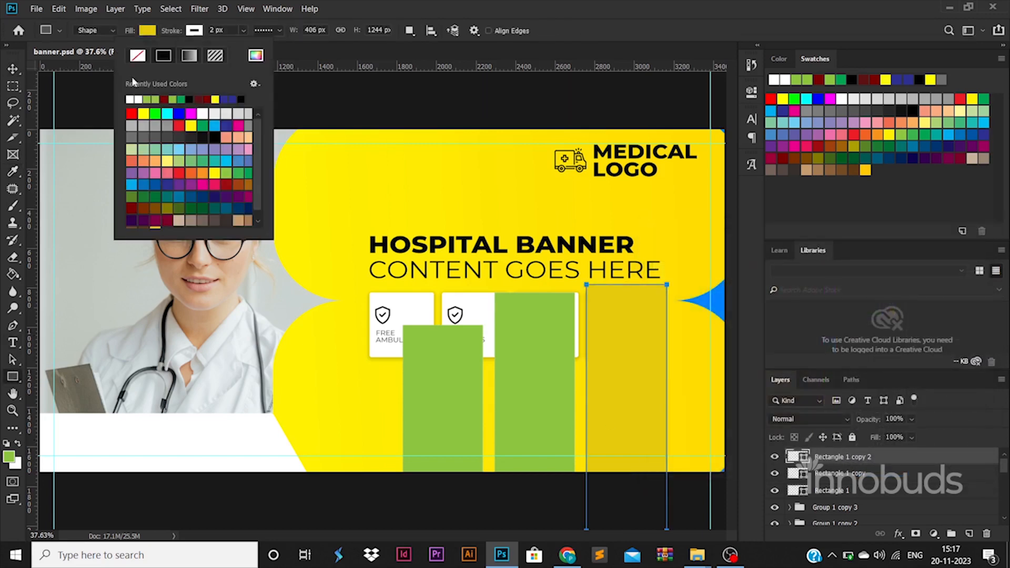
pyautogui.click(11, 70)
# Paste the yellow shape attributes onto the other two rectangles and stack their layers above Layer 0
pyautogui.rightClick(842, 461)
pyautogui.click(742, 331)
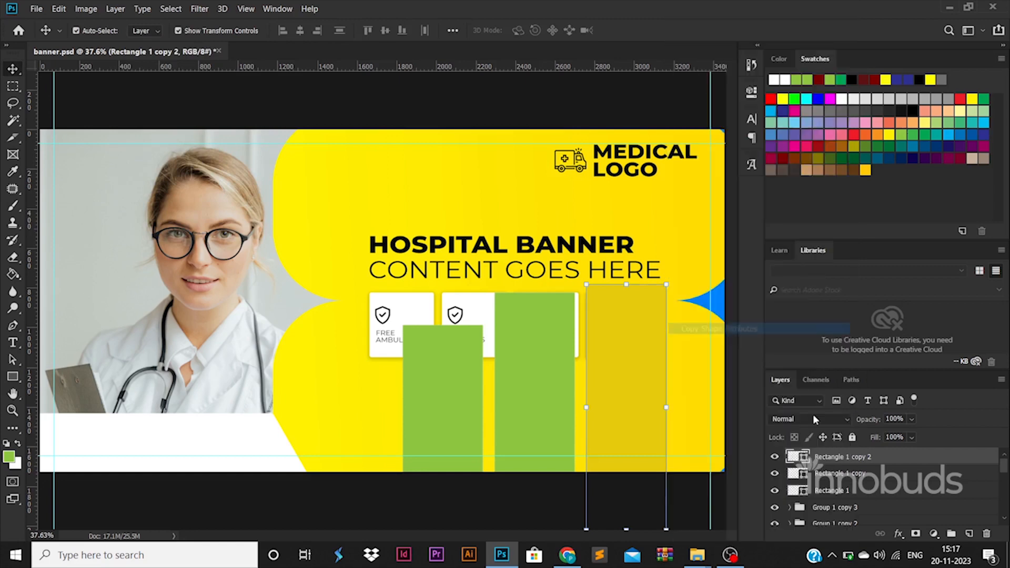
pyautogui.click(841, 473)
pyautogui.keyDown('shift'); pyautogui.click(848, 490); pyautogui.keyUp('shift')
pyautogui.rightClick(848, 491)
pyautogui.click(700, 341)
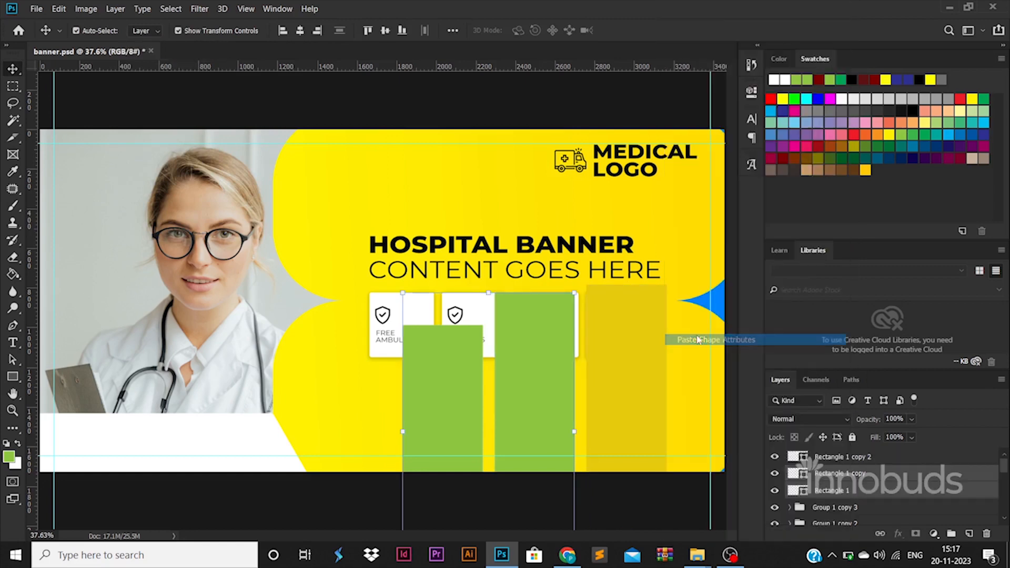
pyautogui.click(857, 458)
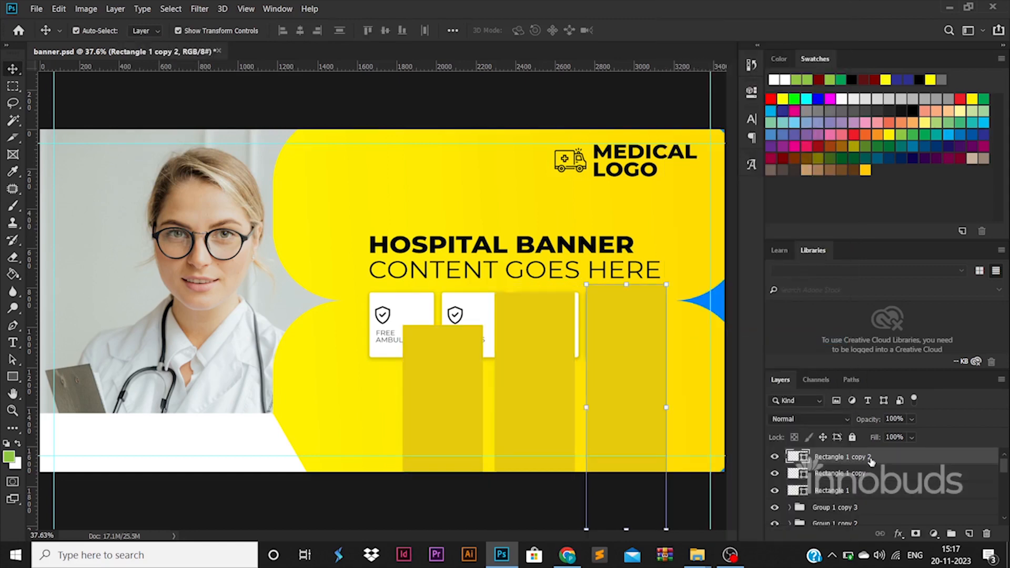
pyautogui.keyDown('shift'); pyautogui.click(863, 490); pyautogui.keyUp('shift')
pyautogui.moveTo(885, 566); pyautogui.dragTo(823, 463)
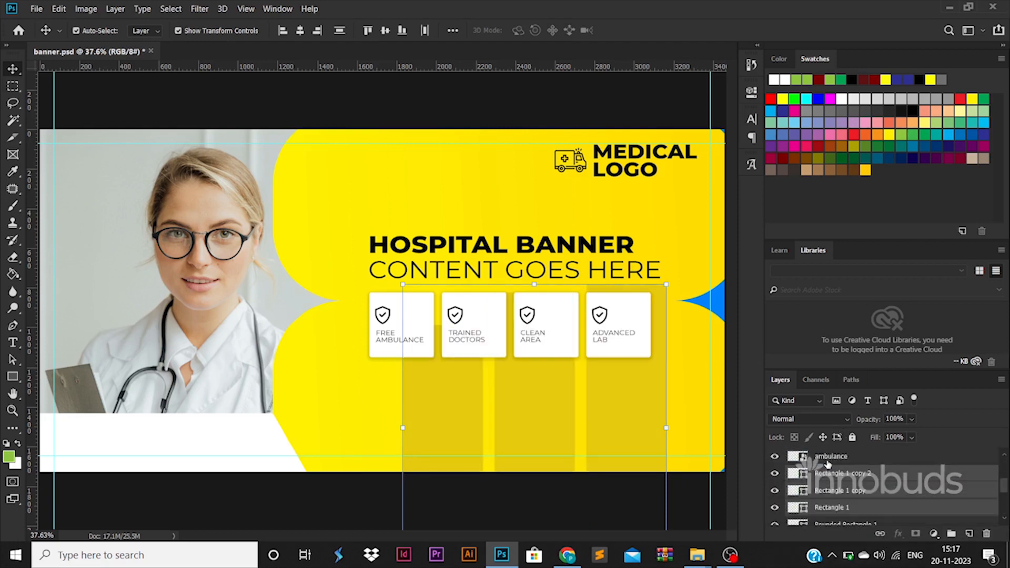
# Set the three yellow bars below the cards, rising in steps toward the right
pyautogui.moveTo(615, 392); pyautogui.dragTo(621, 480)
pyautogui.click(700, 493)
pyautogui.moveTo(640, 436)
pyautogui.mouseDown()
pyautogui.moveTo(636, 419)
pyautogui.moveTo(634, 428)
pyautogui.mouseUp()
pyautogui.moveTo(536, 433); pyautogui.dragTo(537, 448)
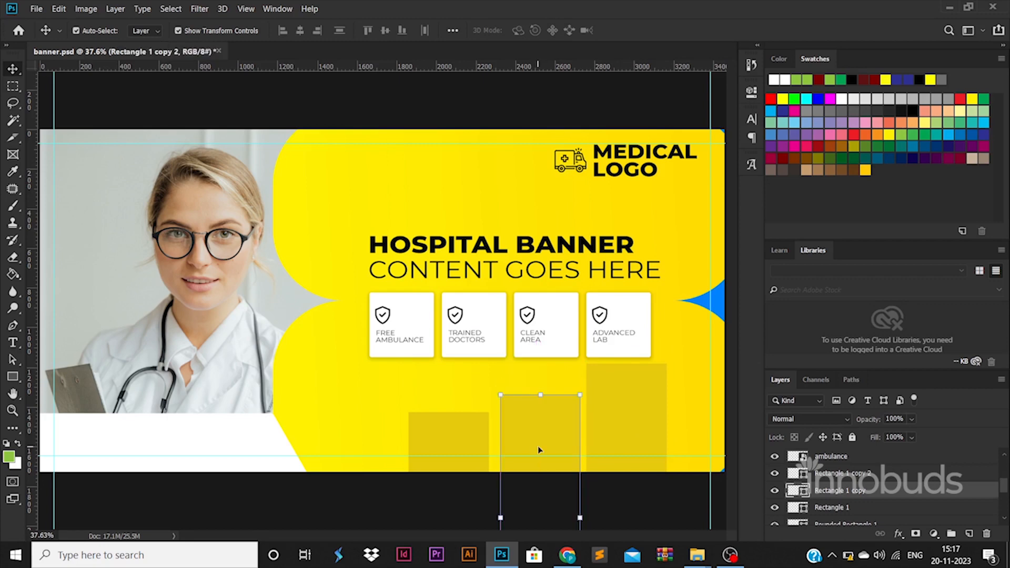
pyautogui.click(456, 478)
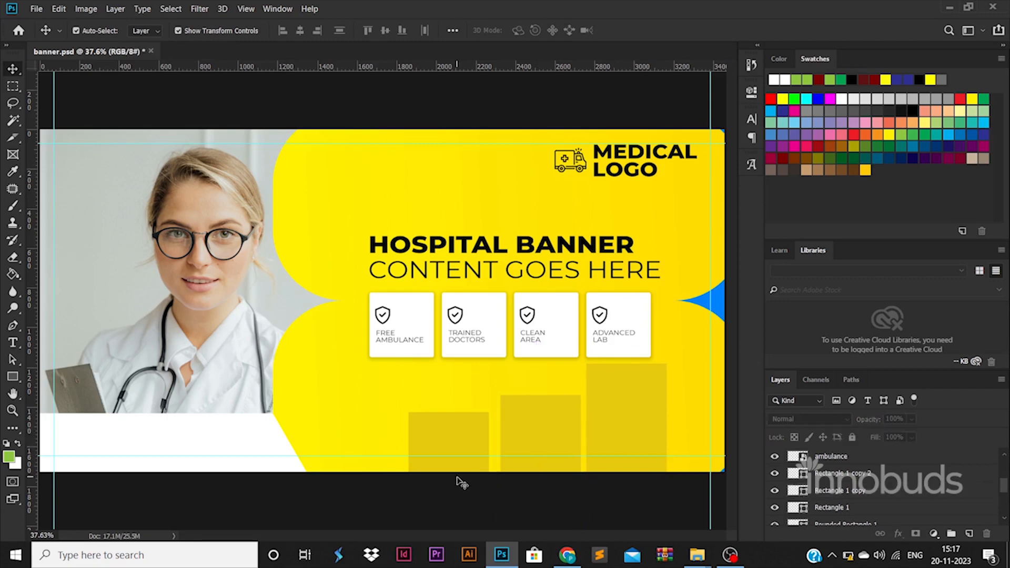
# Bring the ICONS folder forward and drag email (2).png into the banner
pyautogui.moveTo(697, 552)
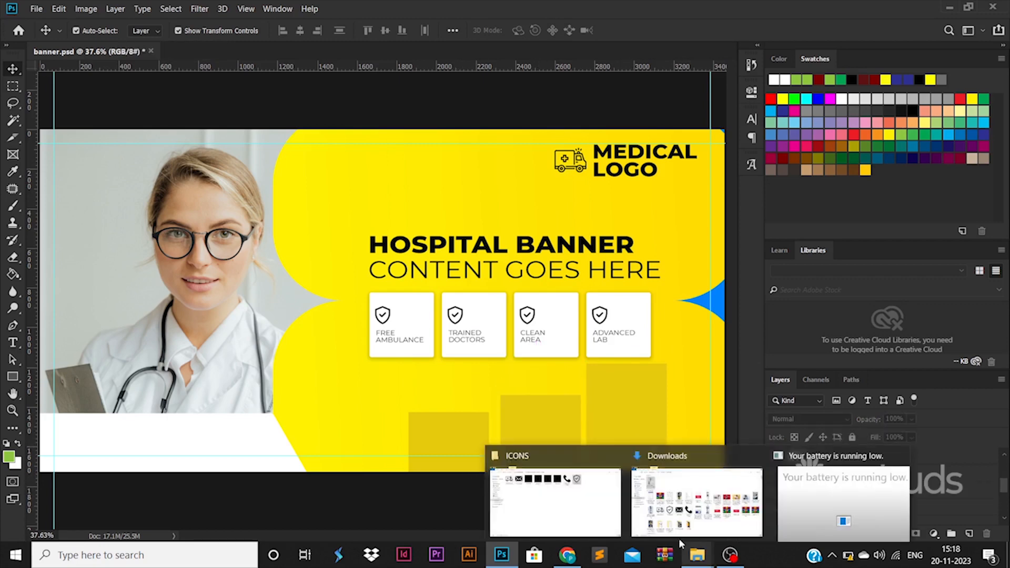
pyautogui.click(556, 503)
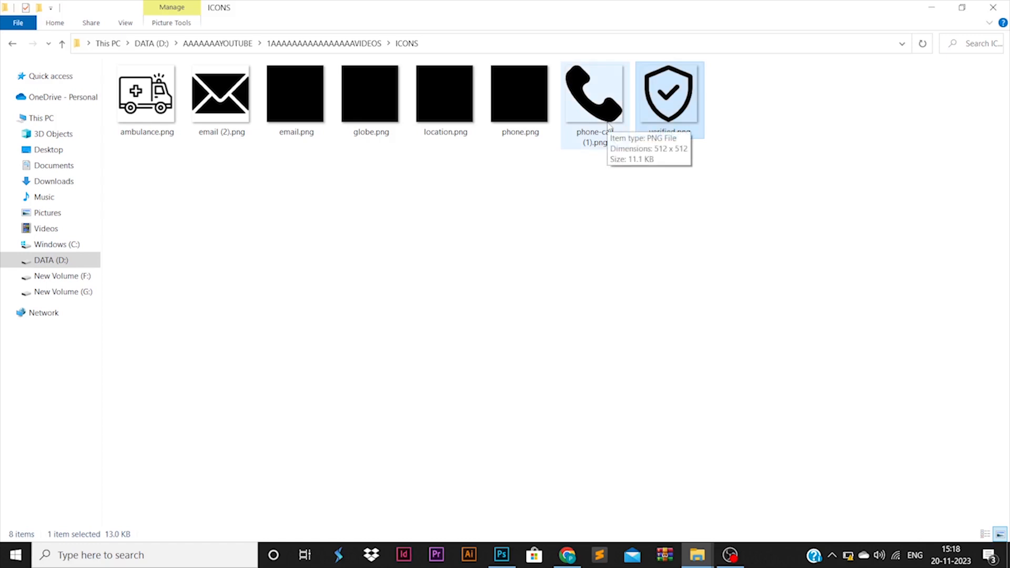
pyautogui.click(609, 126)
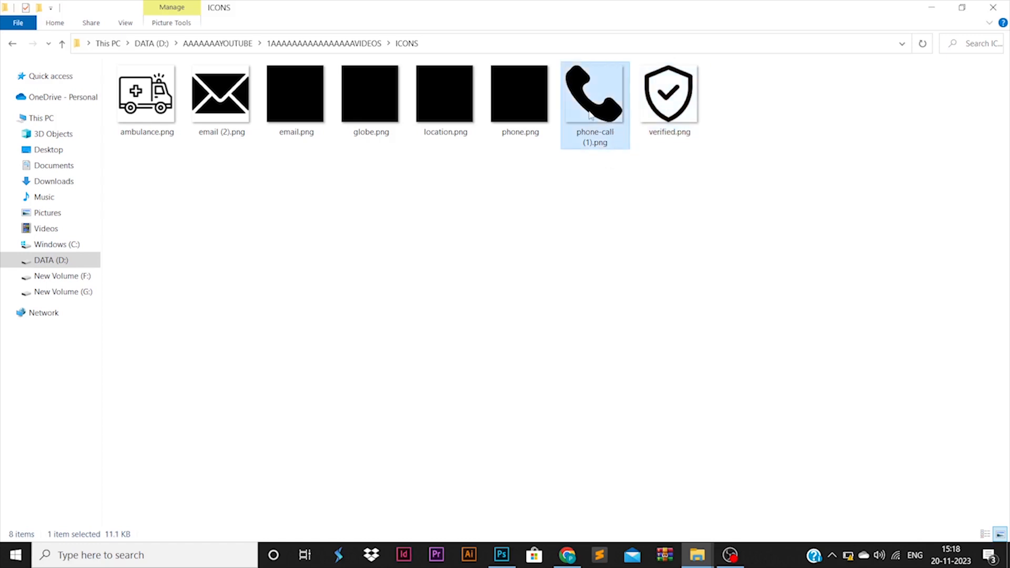
pyautogui.moveTo(221, 97); pyautogui.dragTo(409, 364)
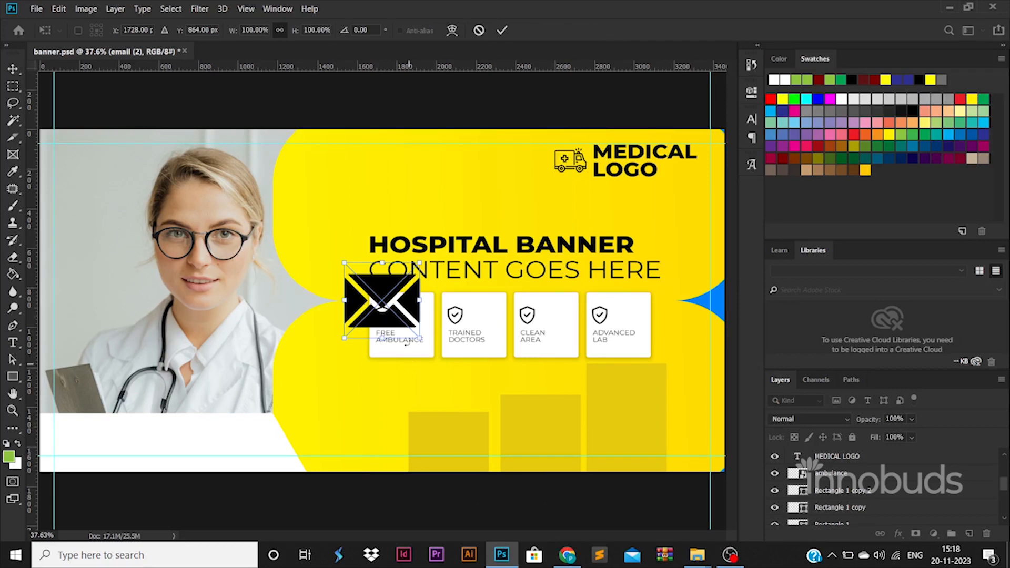
# Scale down the email (2) envelope icon and set it at the white strip's left end
pyautogui.moveTo(419, 263); pyautogui.dragTo(67, 443)
pyautogui.press('Return')
pyautogui.click(354, 326)
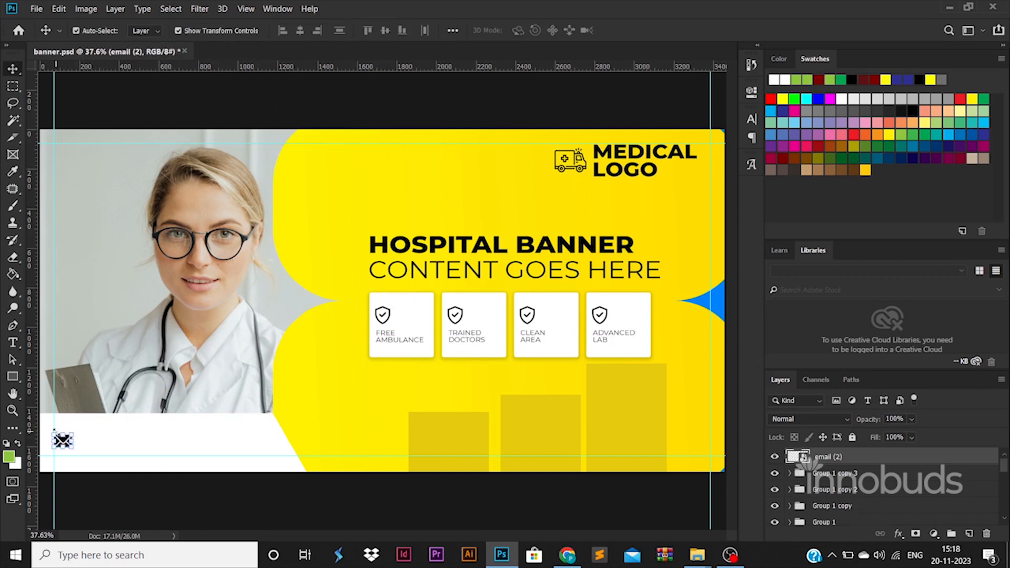
# Type the contact e-mail address and align it beside the envelope icon in the white strip
pyautogui.click(12, 344)
pyautogui.press('c')
pyautogui.scroll(1, 81, 447)
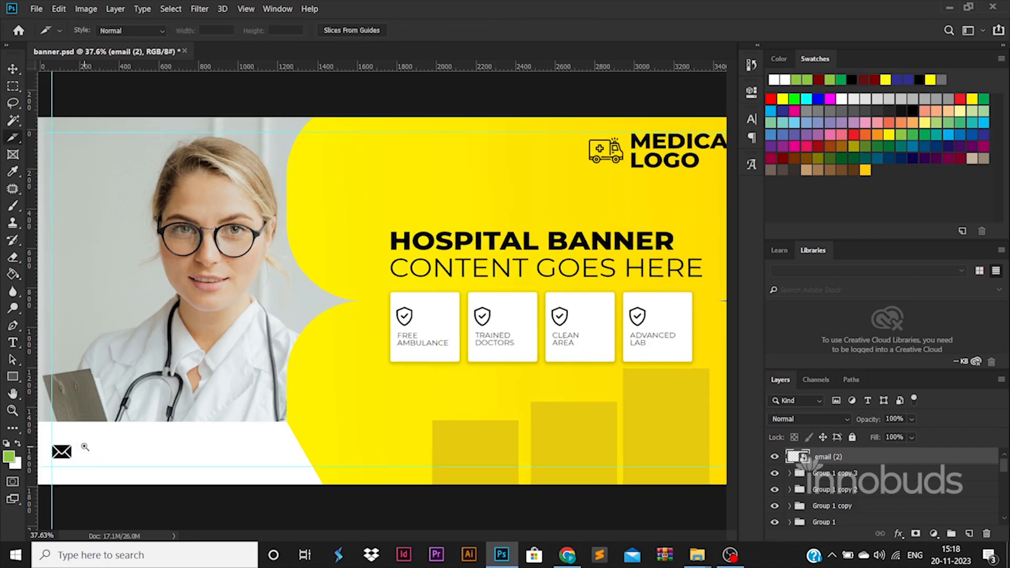
pyautogui.click(13, 343)
pyautogui.click(108, 472)
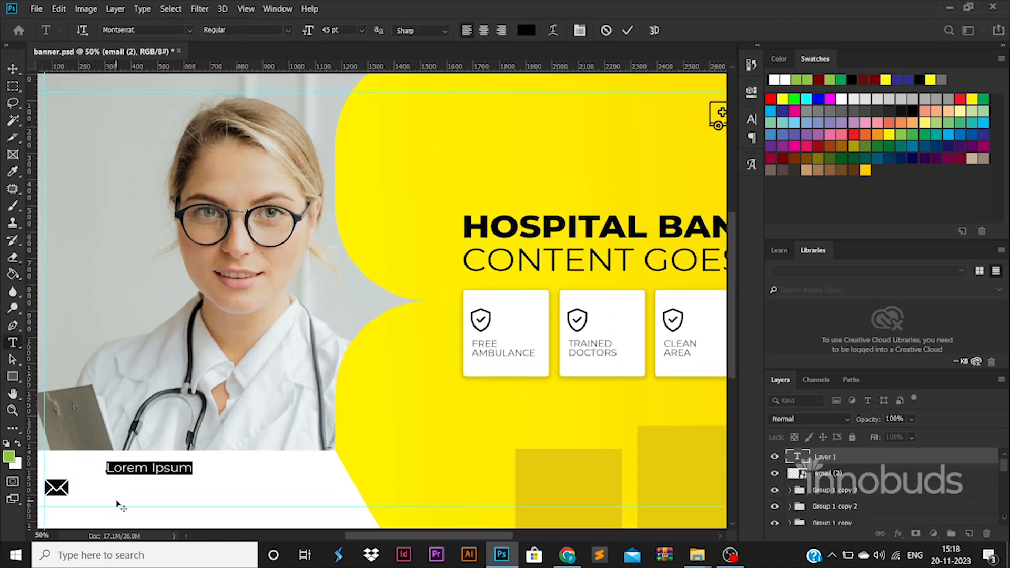
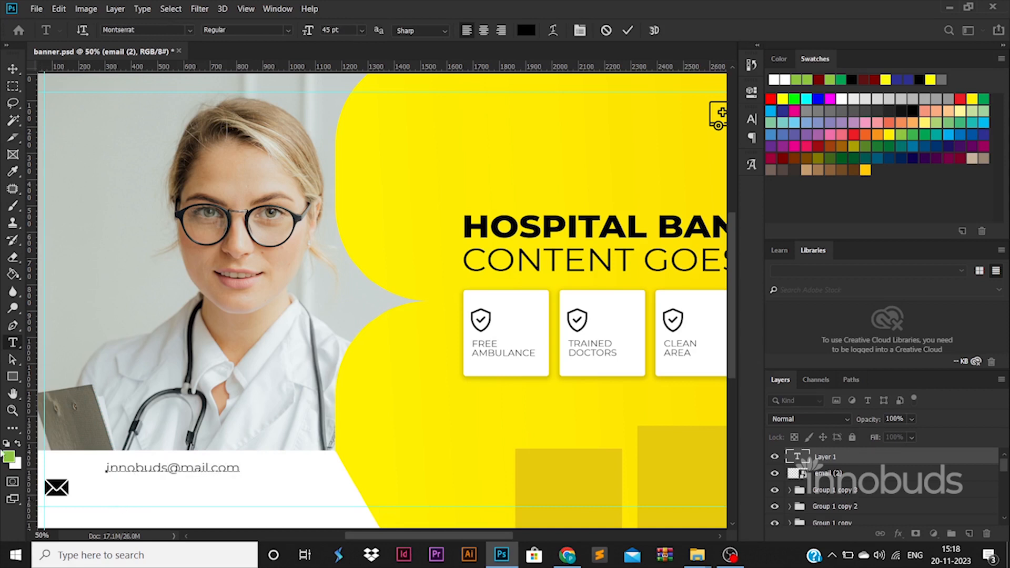
pyautogui.click(12, 69)
pyautogui.moveTo(220, 471); pyautogui.dragTo(194, 495)
pyautogui.scroll(-3, 271, 439)
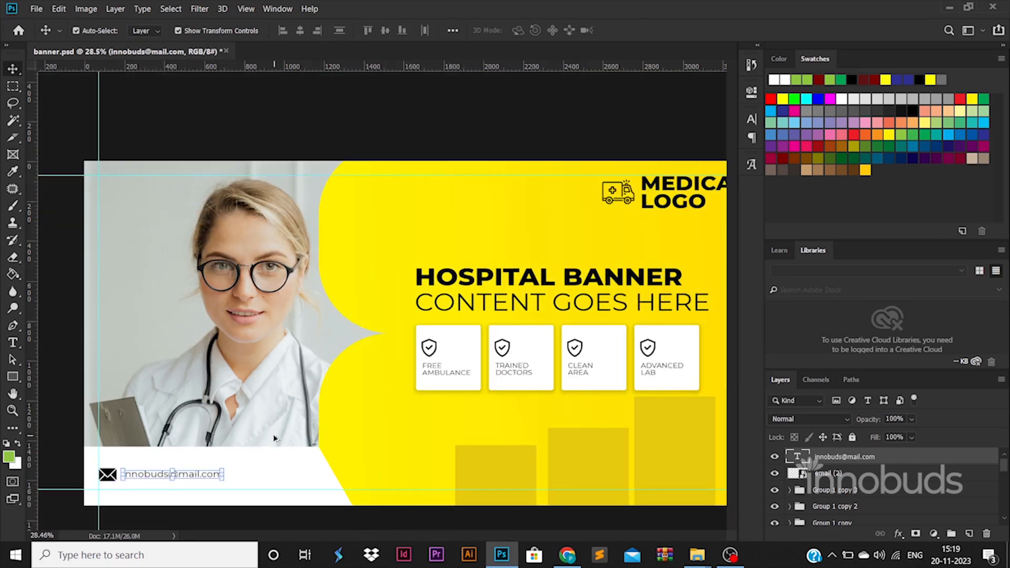
pyautogui.click(489, 466)
pyautogui.hotkey('ctrl', '+')
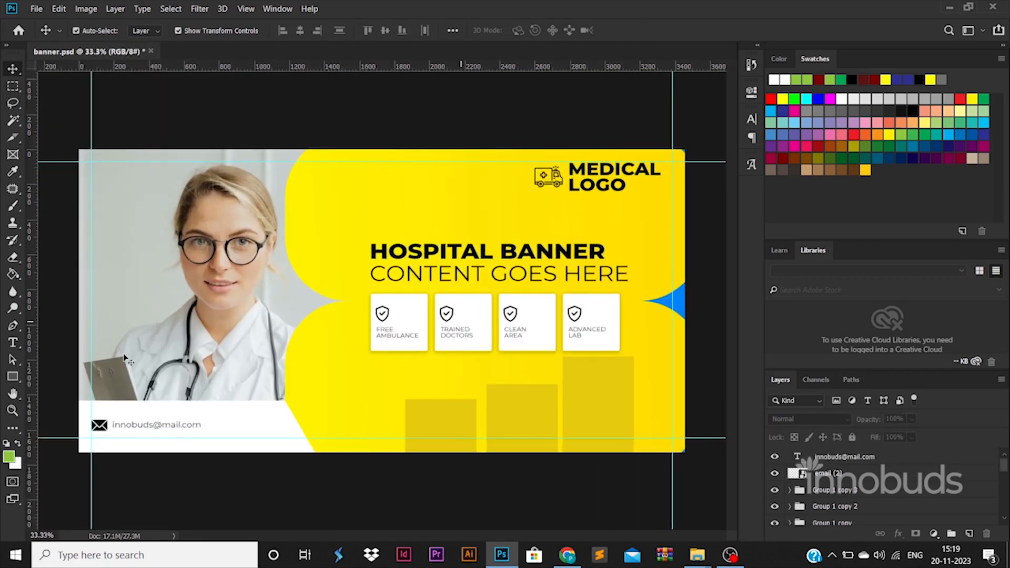
# Draw a rounded rectangle button below the feature cards
pyautogui.rightClick(16, 379)
pyautogui.click(55, 388)
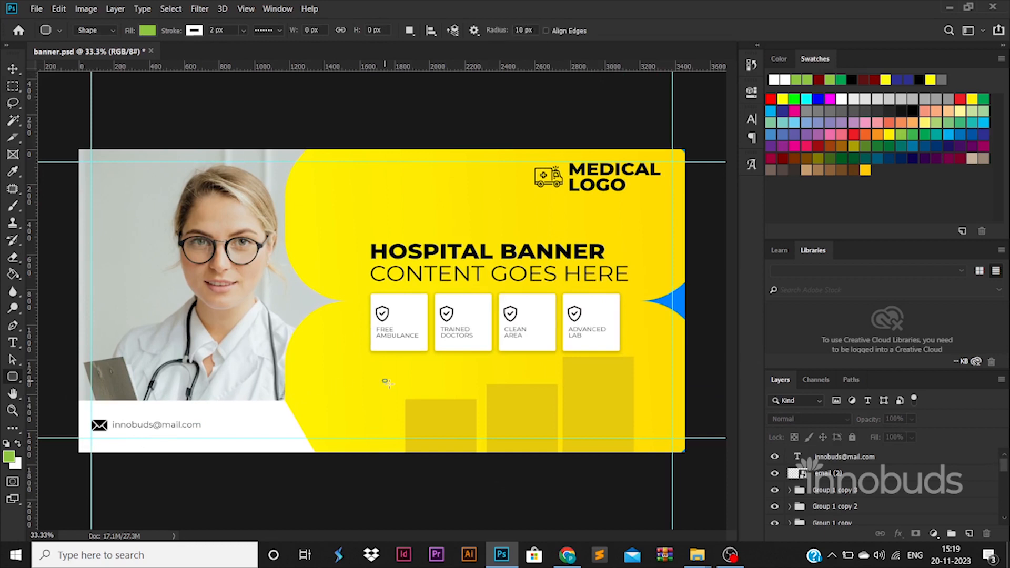
pyautogui.moveTo(330, 366); pyautogui.dragTo(437, 377)
pyautogui.press('v')
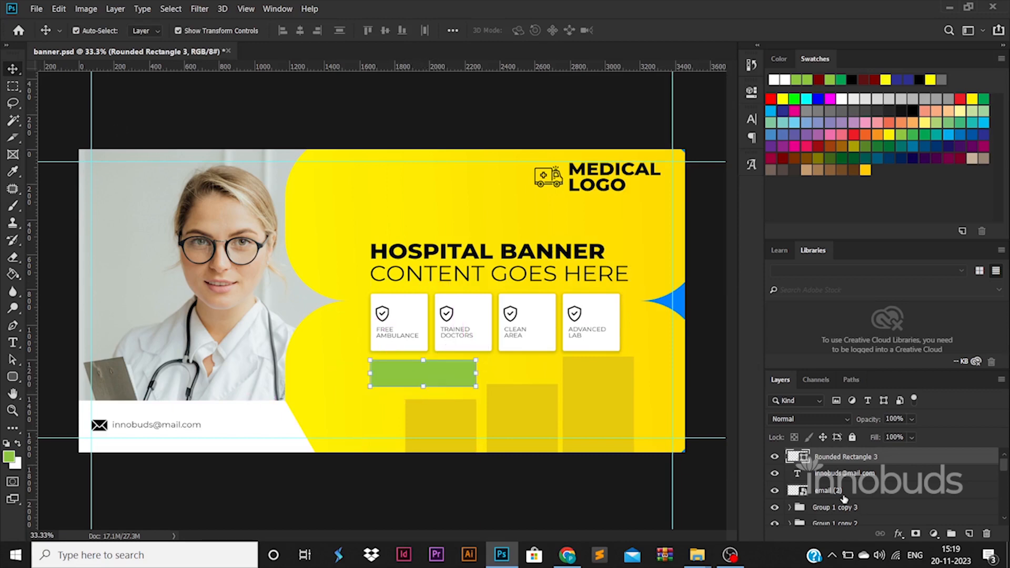
# Add a bright blue Color Overlay to the button rectangle
pyautogui.doubleClick(808, 462)
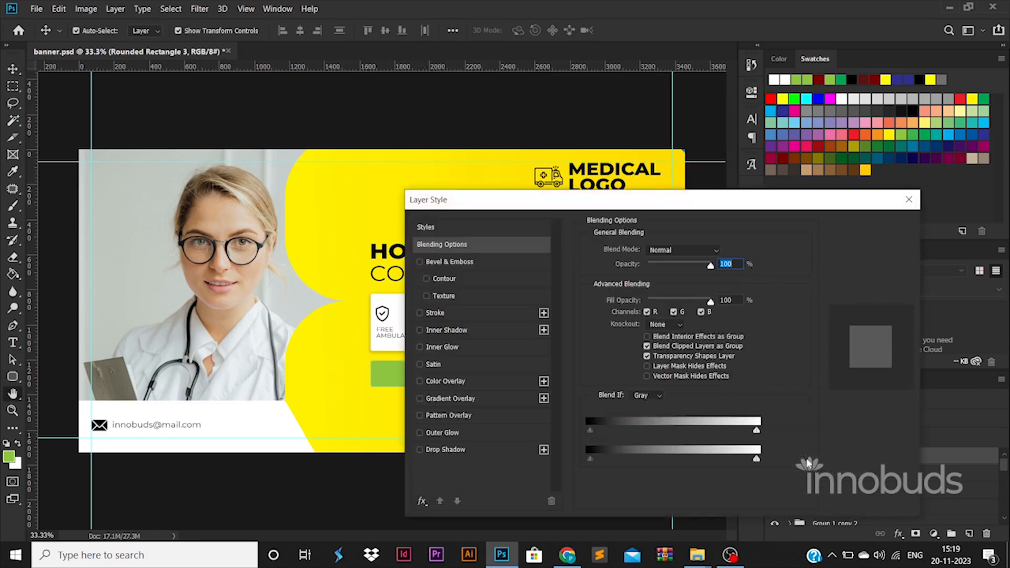
pyautogui.click(446, 381)
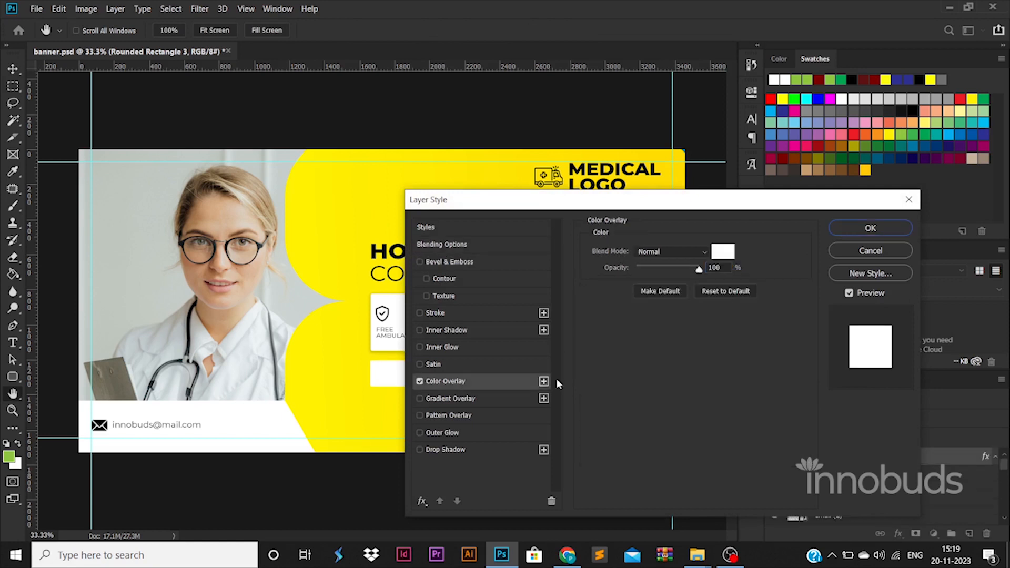
pyautogui.click(728, 253)
pyautogui.moveTo(829, 339); pyautogui.dragTo(830, 329)
pyautogui.click(811, 329)
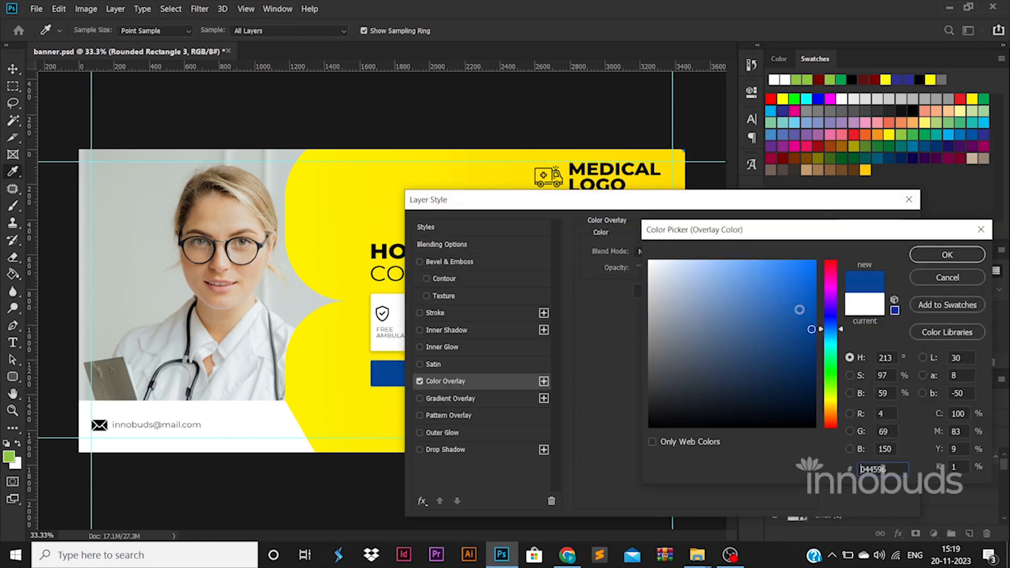
pyautogui.click(805, 293)
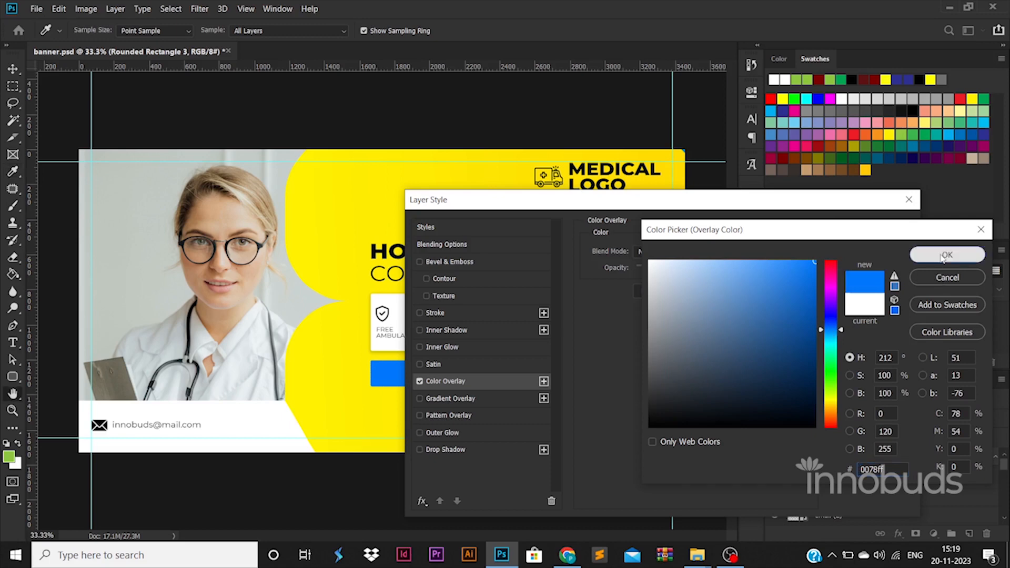
pyautogui.click(947, 254)
pyautogui.click(870, 229)
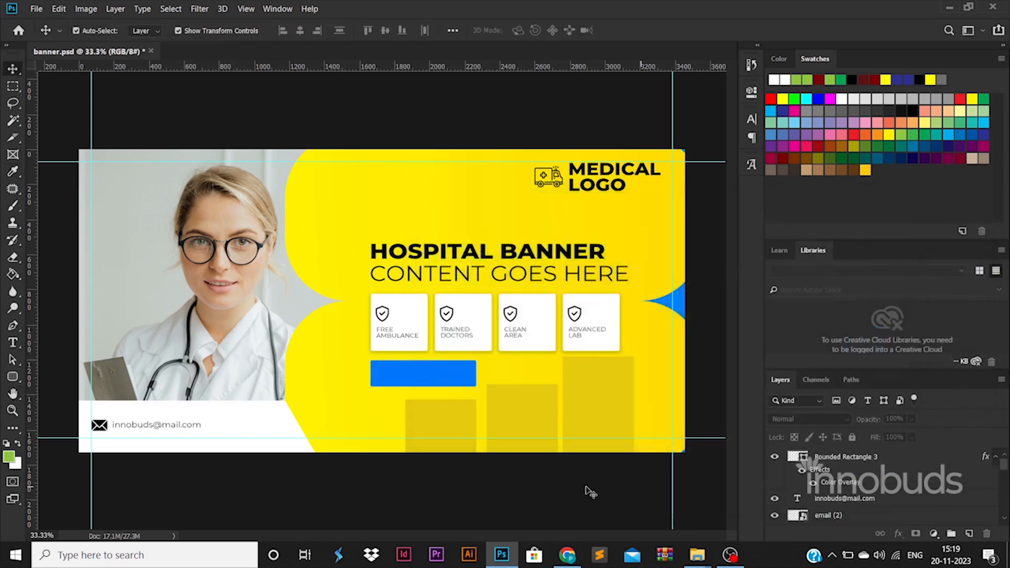
# Set the rectangle's fill to black #000000 and hide the blue overlay
pyautogui.click(470, 382)
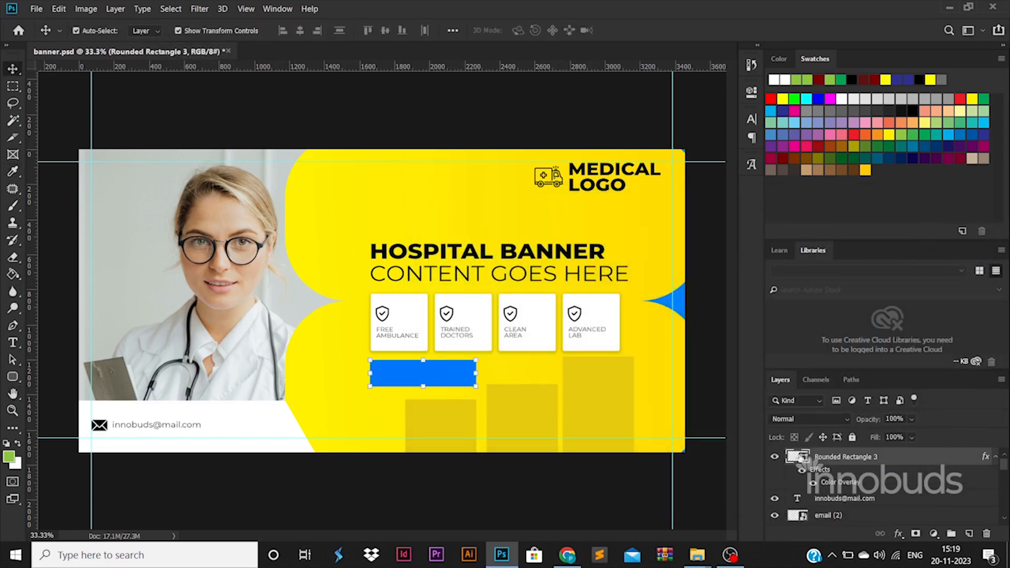
pyautogui.doubleClick(797, 457)
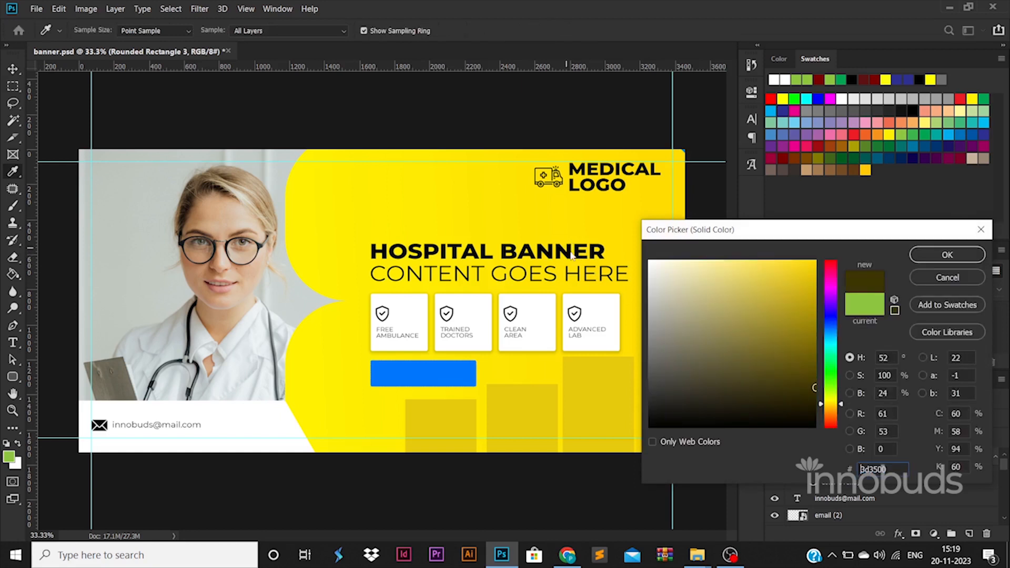
pyautogui.click(572, 252)
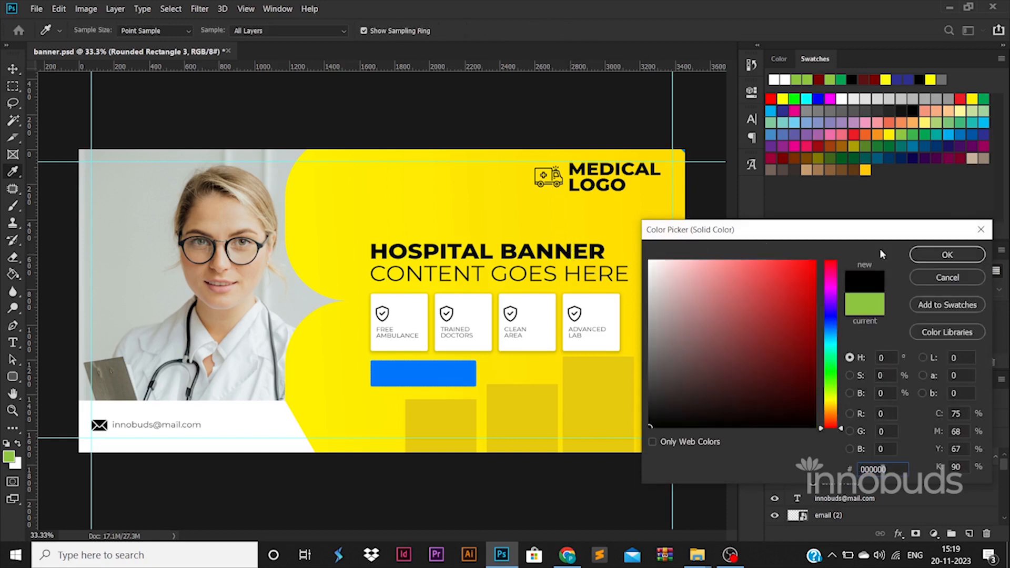
pyautogui.click(940, 257)
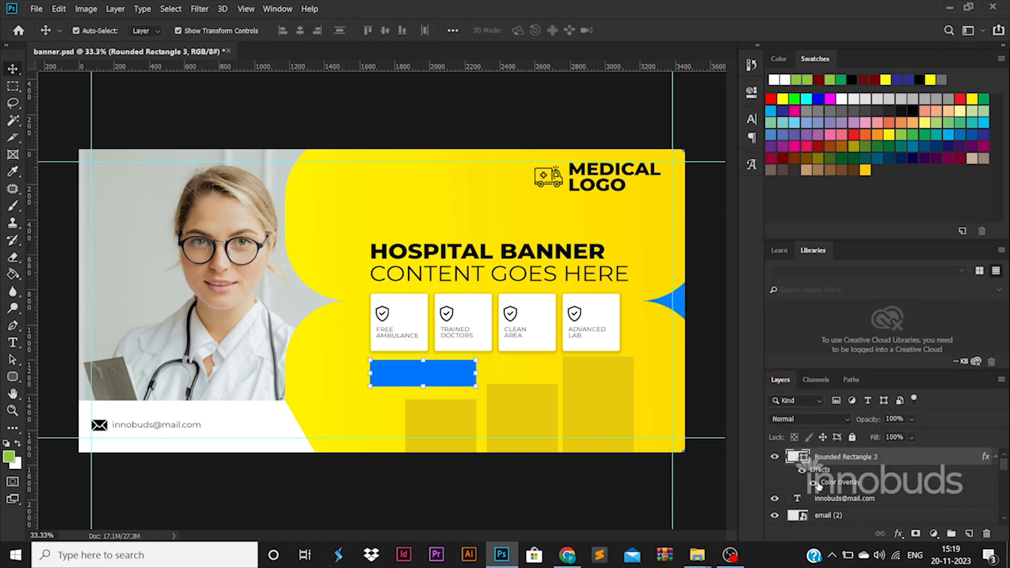
pyautogui.click(816, 483)
pyautogui.click(12, 343)
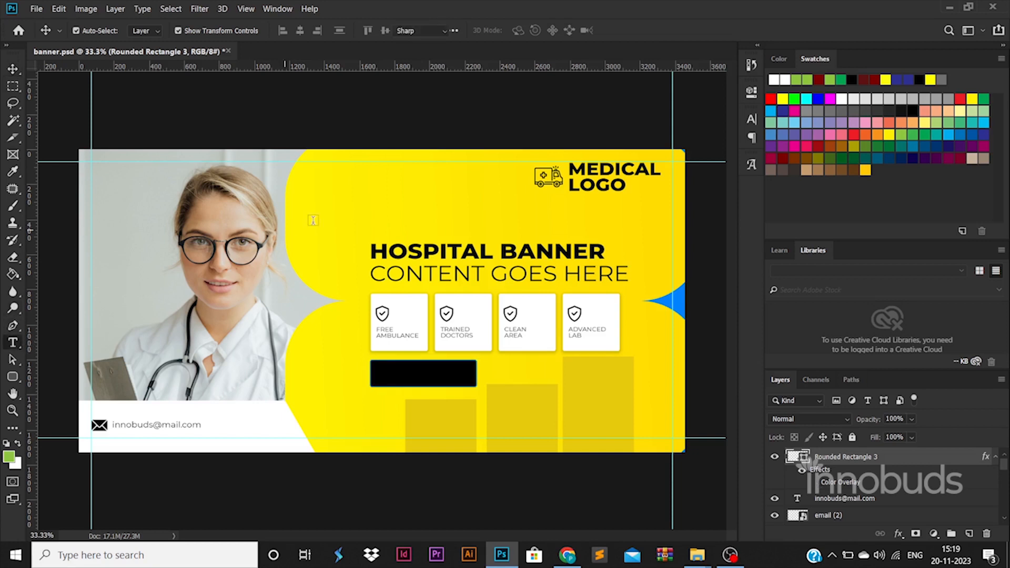
# Type 'Contact Now' in ExtraBold and move it onto the black button
pyautogui.click(316, 218)
pyautogui.write('Contact Now')
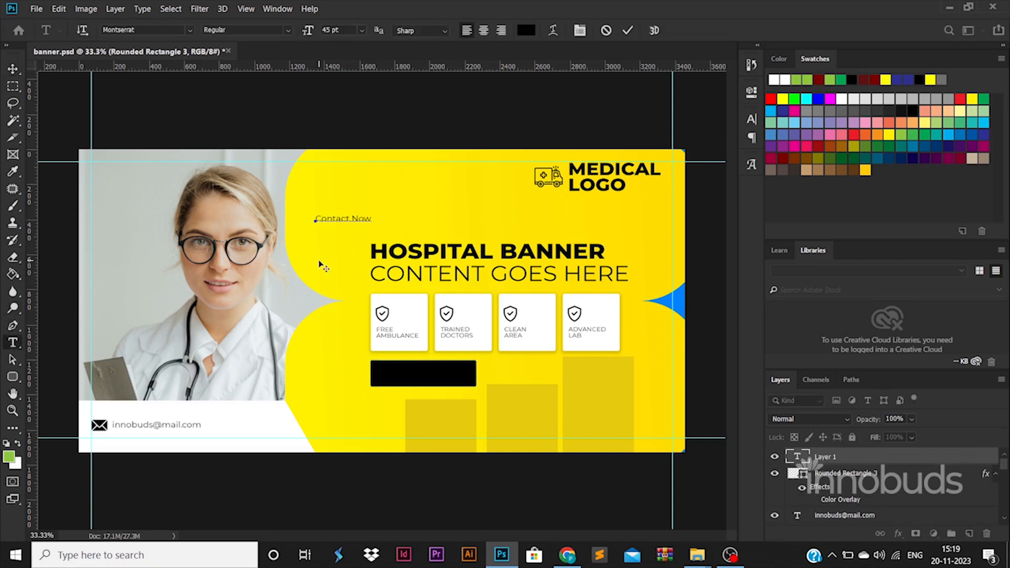
pyautogui.hotkey('ctrl', 'a')
pyautogui.click(257, 30)
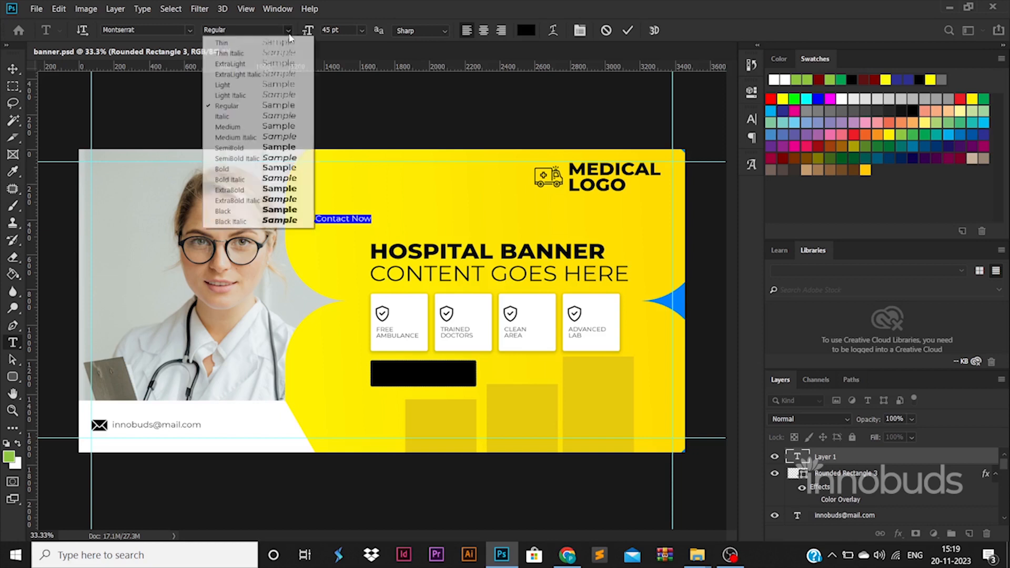
pyautogui.click(248, 190)
pyautogui.click(12, 70)
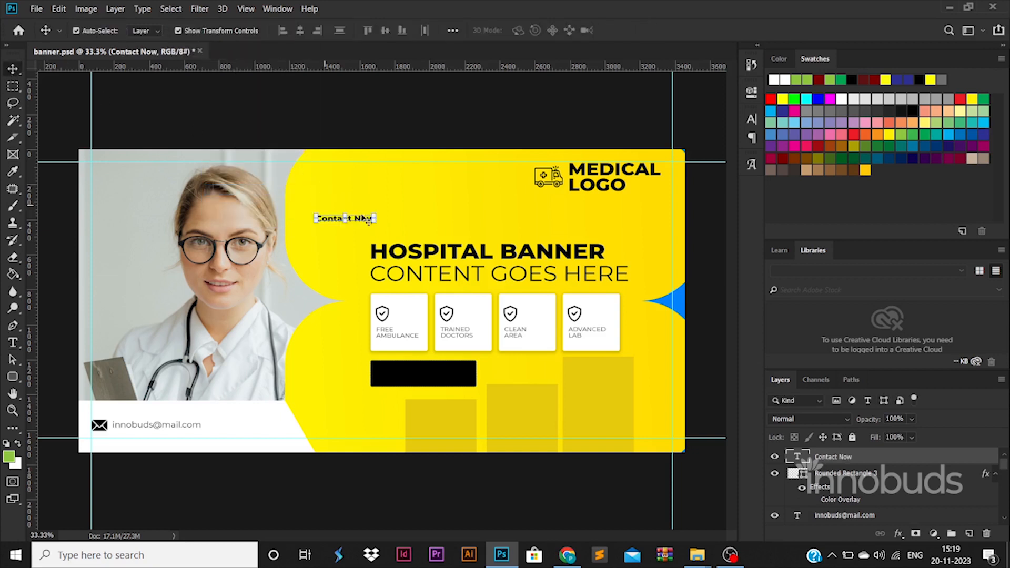
pyautogui.moveTo(363, 221); pyautogui.dragTo(439, 388)
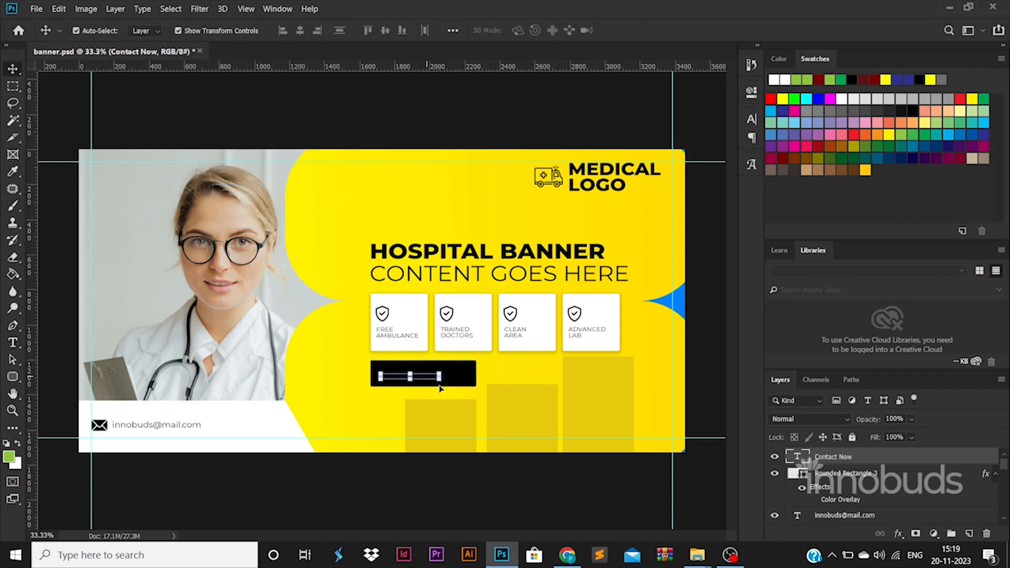
# Colour the Contact Now text yellow #ffe400
pyautogui.doubleClick(800, 458)
pyautogui.click(527, 30)
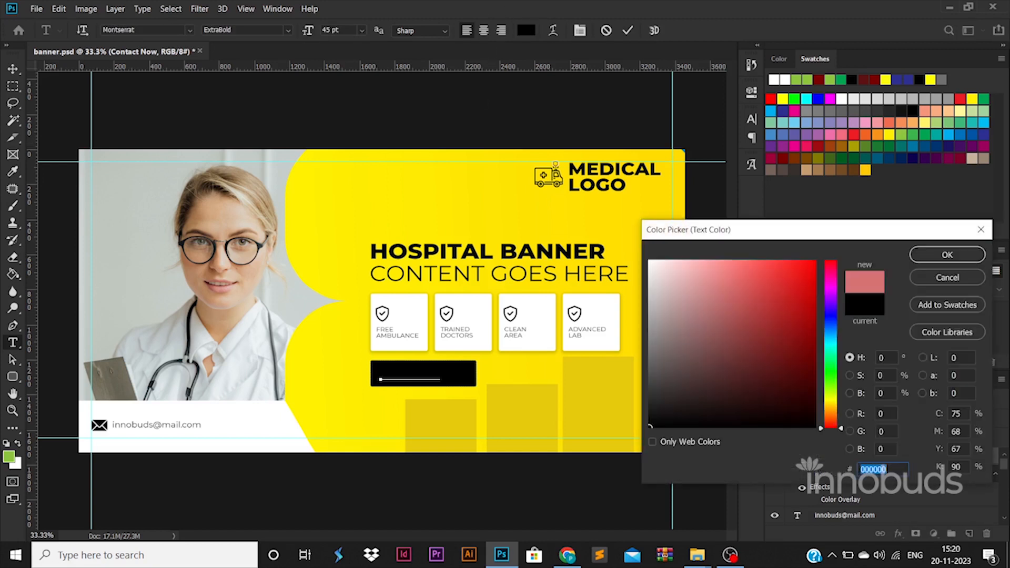
pyautogui.click(727, 287)
pyautogui.write('ffe400')
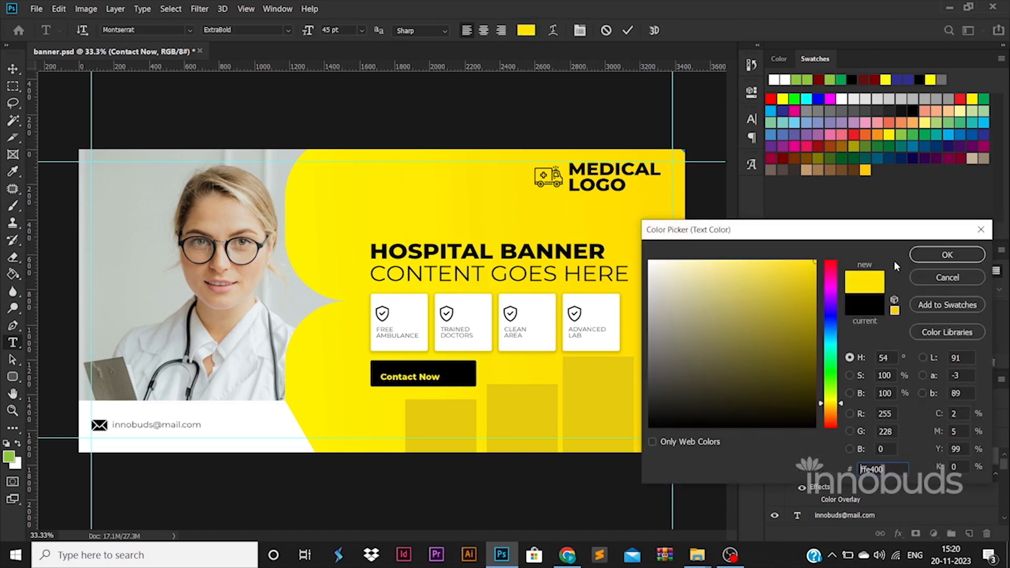
pyautogui.click(947, 254)
pyautogui.click(12, 68)
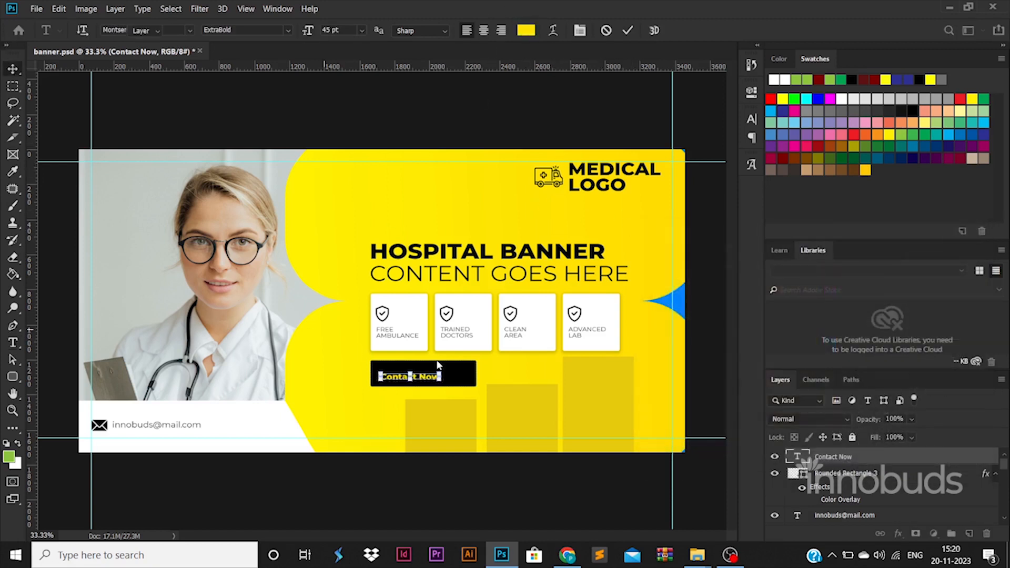
# Scale the Contact Now text up to fill the button
pyautogui.hotkey('ctrl', 't')
pyautogui.moveTo(441, 381)
pyautogui.mouseDown()
pyautogui.moveTo(462, 379)
pyautogui.moveTo(439, 376)
pyautogui.mouseUp()
pyautogui.press('Return')
pyautogui.click(506, 478)
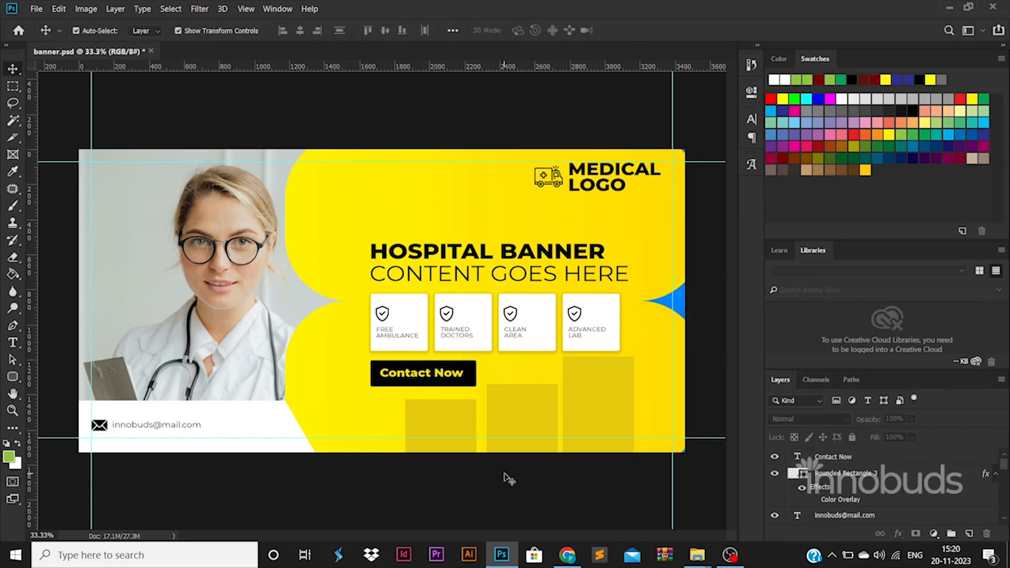
# Place phone-call (1).png from the ICONS folder on the banner and shrink it
pyautogui.moveTo(697, 553)
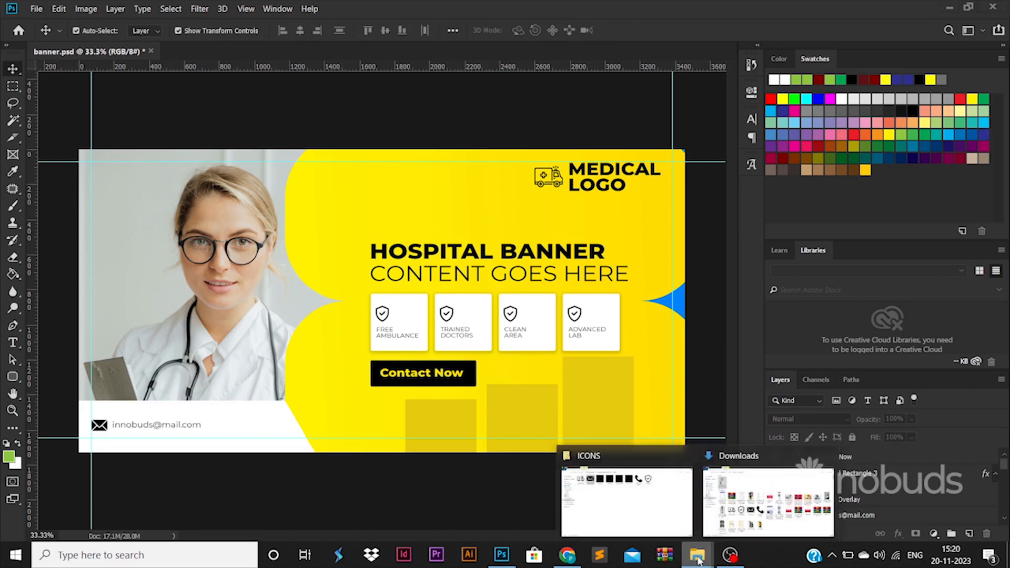
pyautogui.click(672, 495)
pyautogui.moveTo(595, 95); pyautogui.dragTo(382, 301)
pyautogui.moveTo(418, 265); pyautogui.dragTo(531, 420)
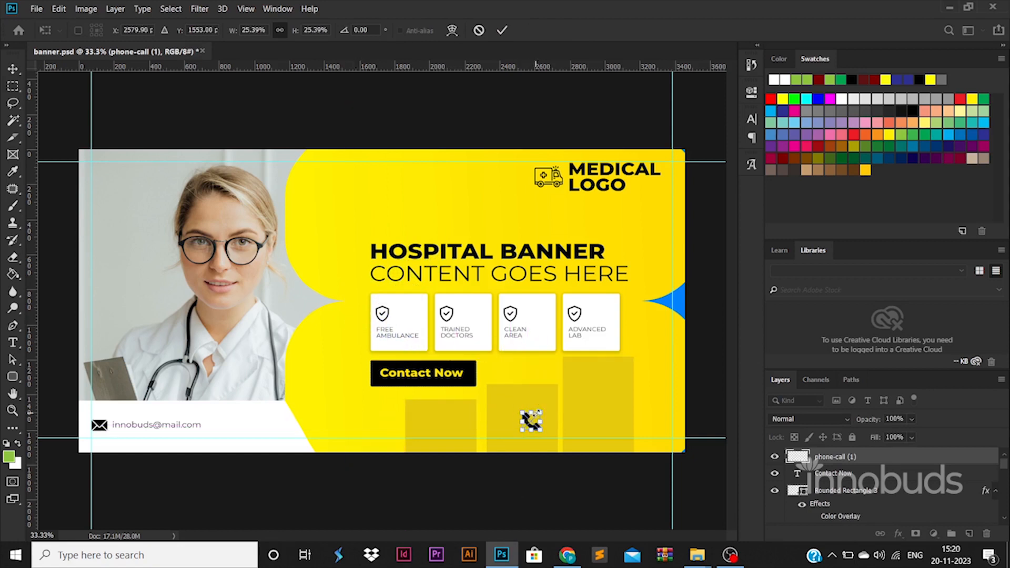
pyautogui.press('Return')
# Draw a wide rectangle and move it to the banner's lower right edge
pyautogui.click(19, 379)
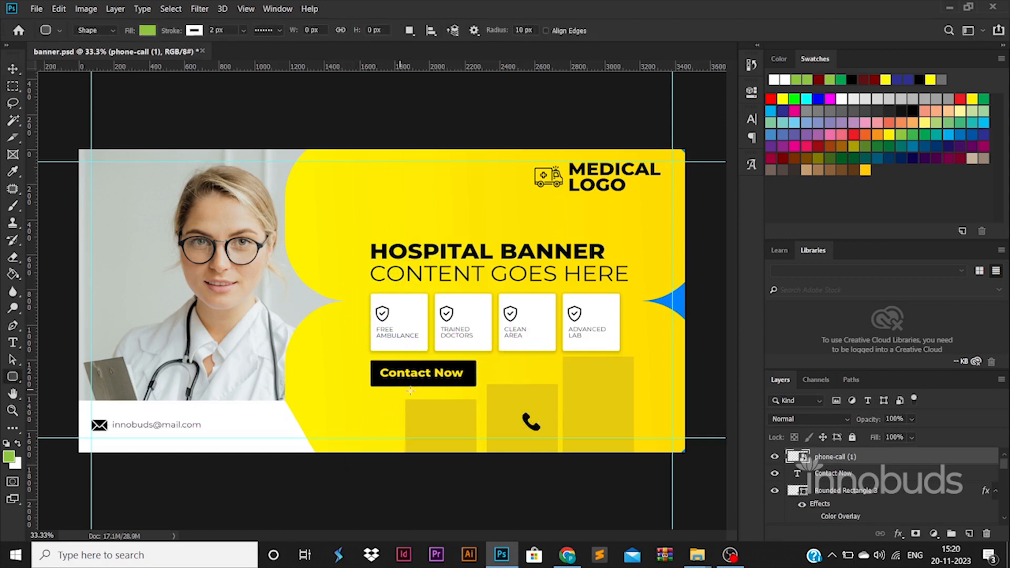
pyautogui.moveTo(432, 406); pyautogui.dragTo(573, 419)
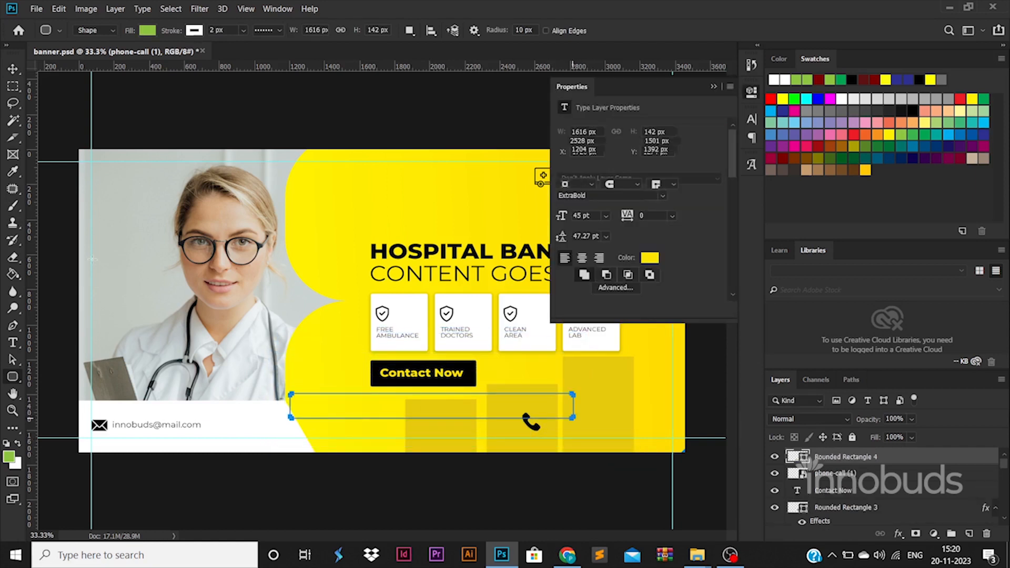
pyautogui.press('v')
pyautogui.moveTo(445, 409); pyautogui.dragTo(664, 433)
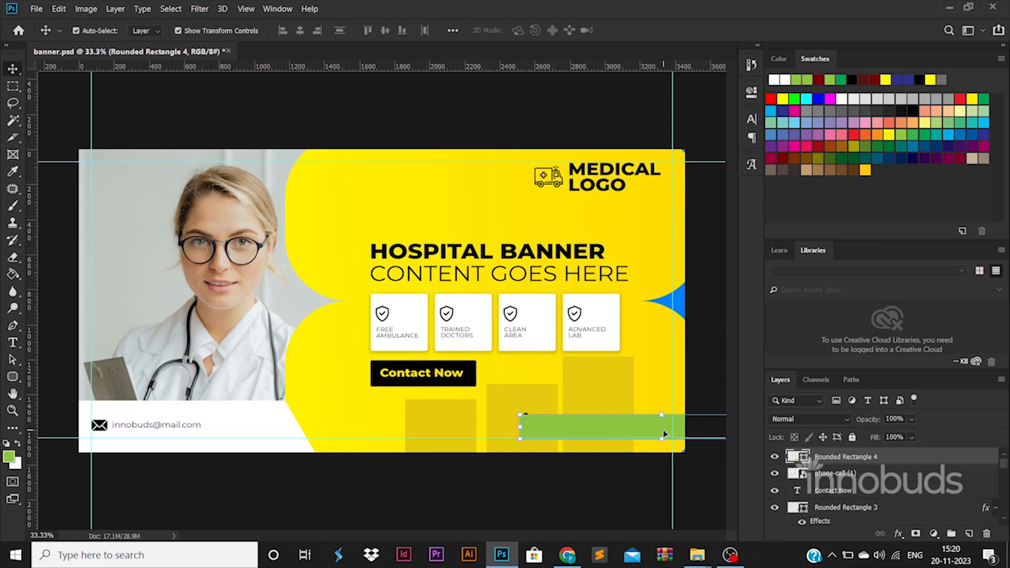
# Fill the bar with black sampled from the button and stack the phone icon above it
pyautogui.doubleClick(803, 457)
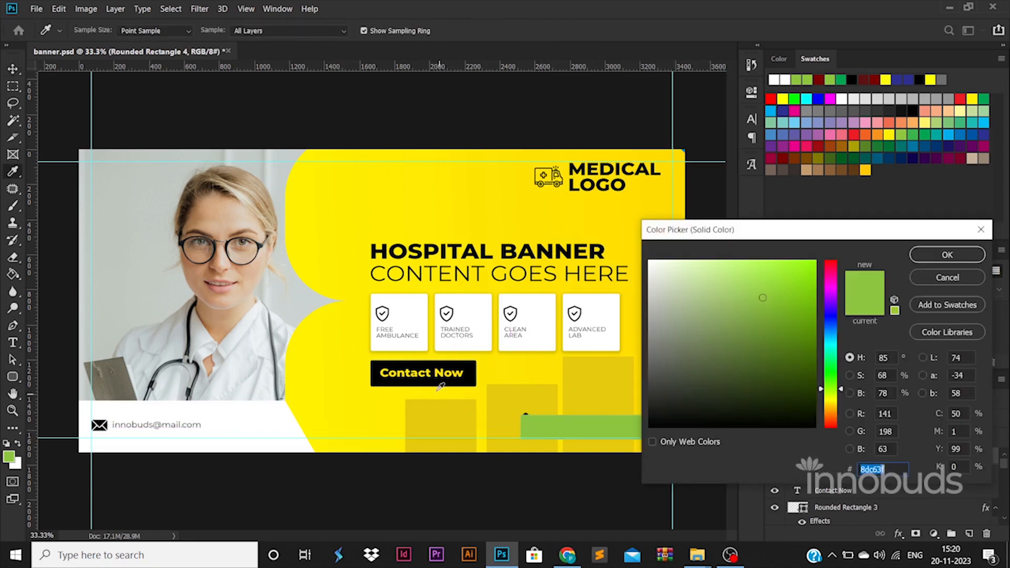
pyautogui.click(417, 365)
pyautogui.click(947, 254)
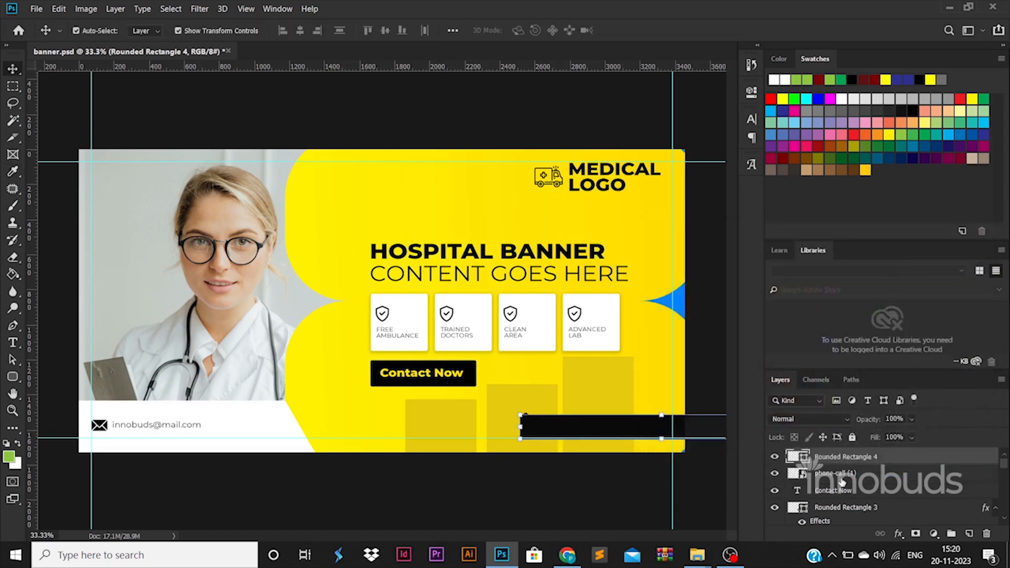
pyautogui.moveTo(839, 448); pyautogui.dragTo(840, 449)
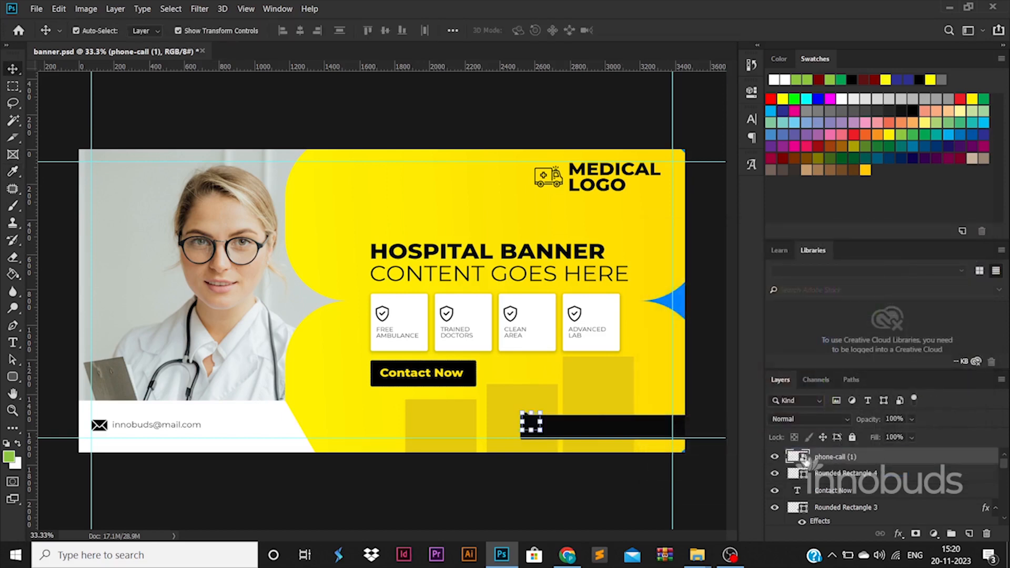
# Give the phone icon a white Color Overlay
pyautogui.doubleClick(899, 459)
pyautogui.click(499, 383)
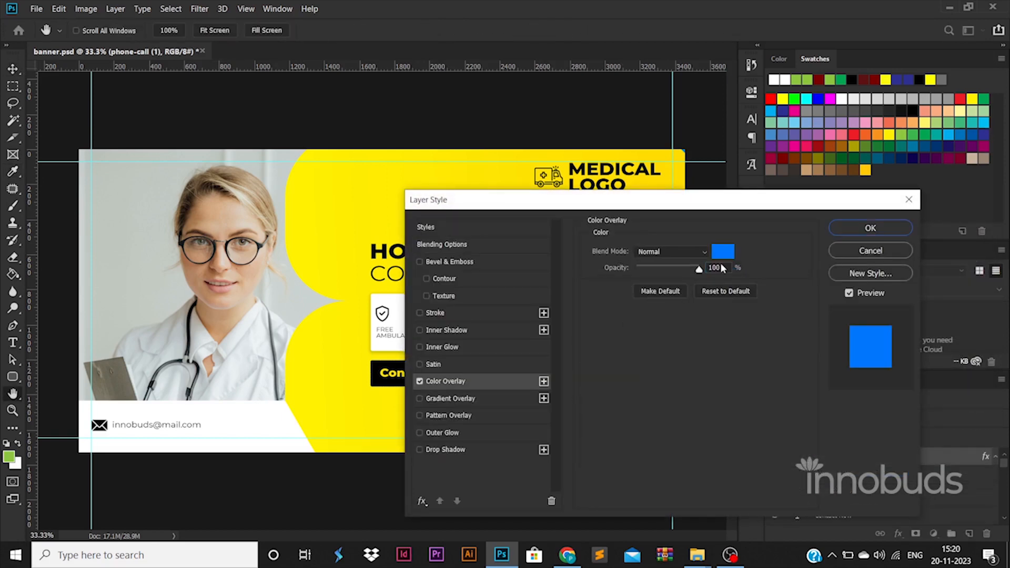
pyautogui.click(728, 253)
pyautogui.click(643, 245)
pyautogui.click(894, 254)
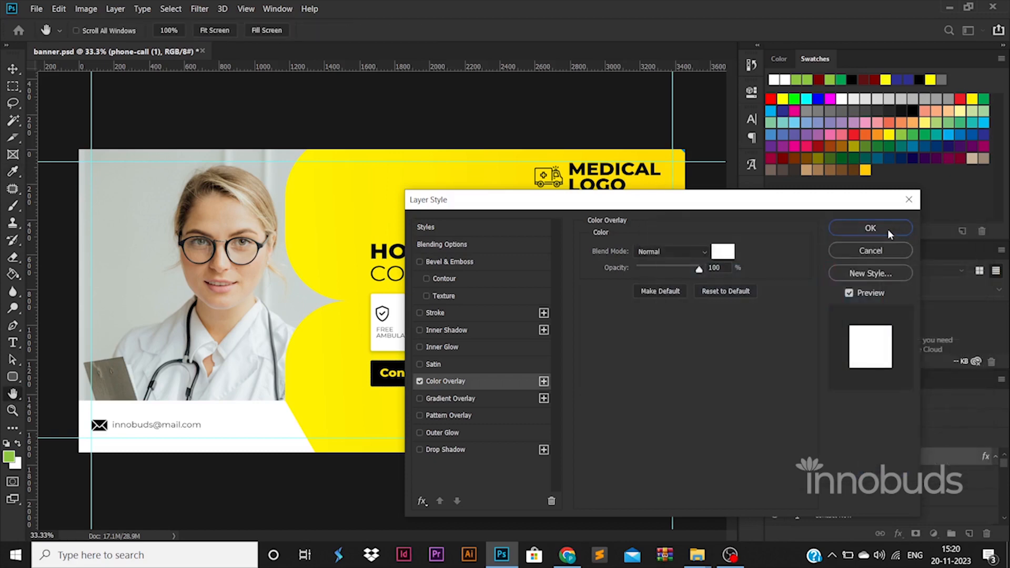
pyautogui.click(888, 229)
pyautogui.click(463, 503)
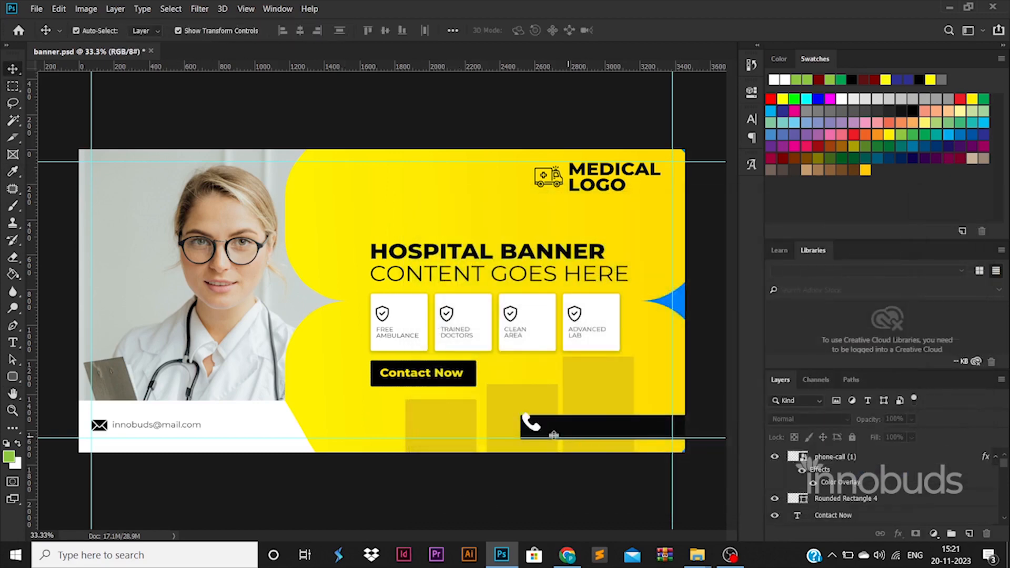
# Shrink the phone icon to fit the bar and copy the Contact Now text into the bar
pyautogui.click(538, 431)
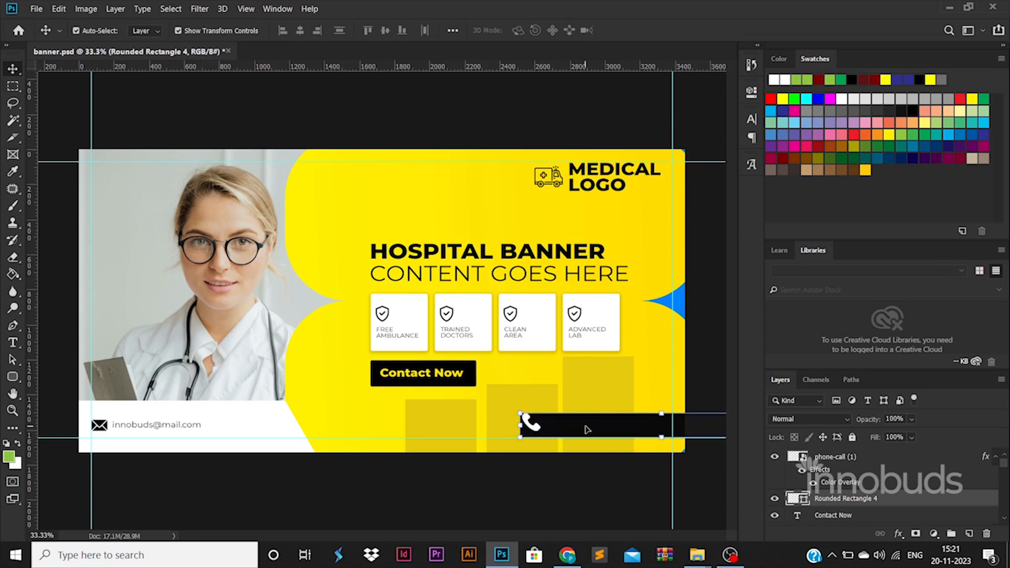
pyautogui.click(537, 429)
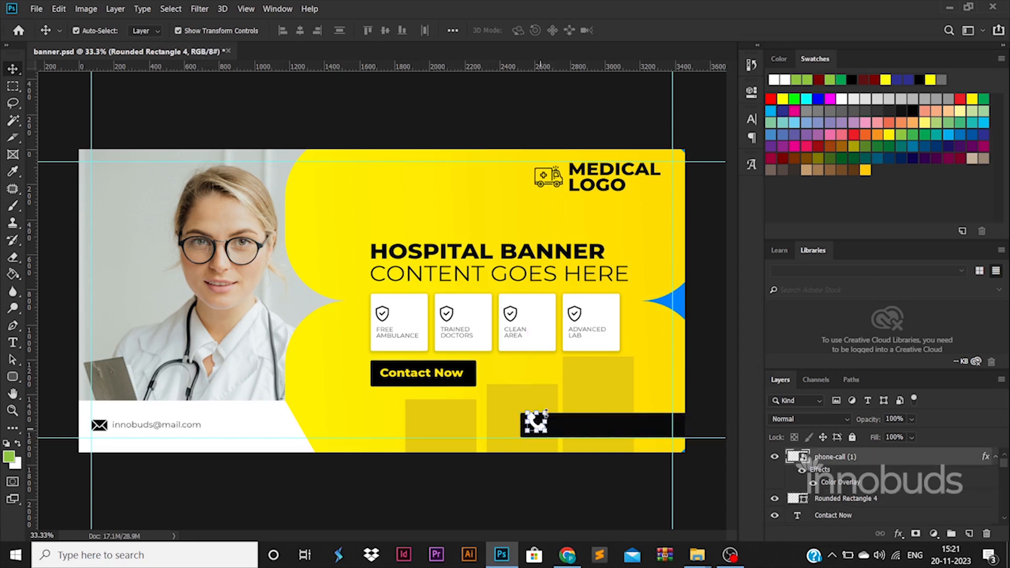
pyautogui.hotkey('ctrl', 't')
pyautogui.moveTo(547, 410); pyautogui.dragTo(544, 413)
pyautogui.press('Return')
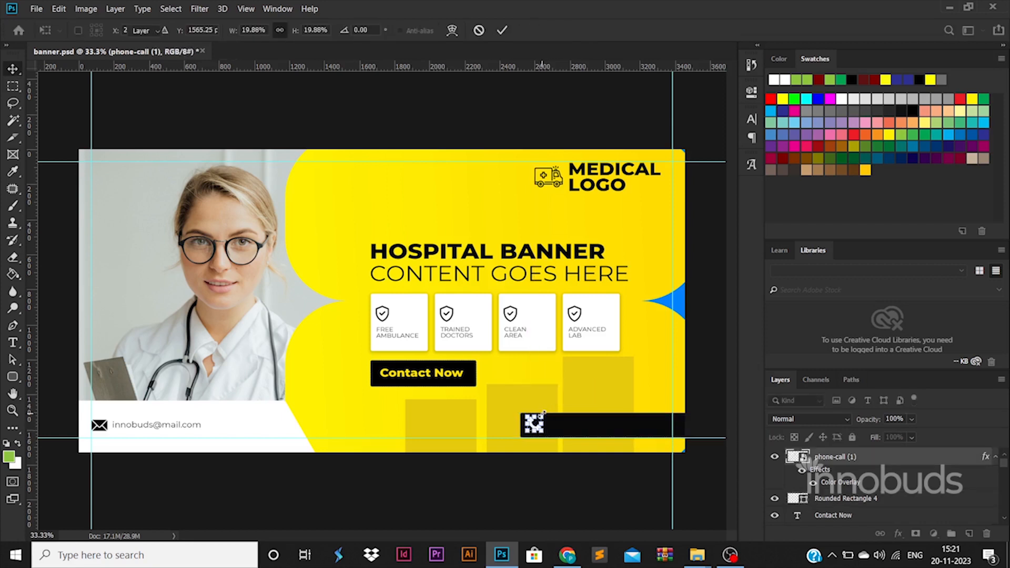
pyautogui.click(627, 511)
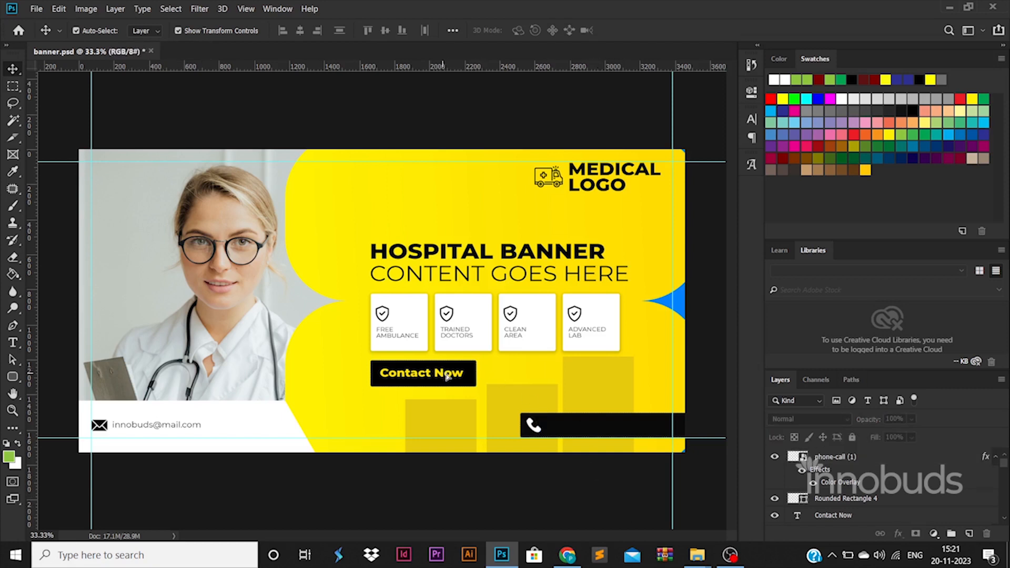
pyautogui.moveTo(446, 376); pyautogui.dragTo(608, 430)
# Replace the copied text with the phone number, stack it above the icon, and enlarge it slightly
pyautogui.moveTo(842, 516); pyautogui.dragTo(797, 456)
pyautogui.doubleClick(796, 456)
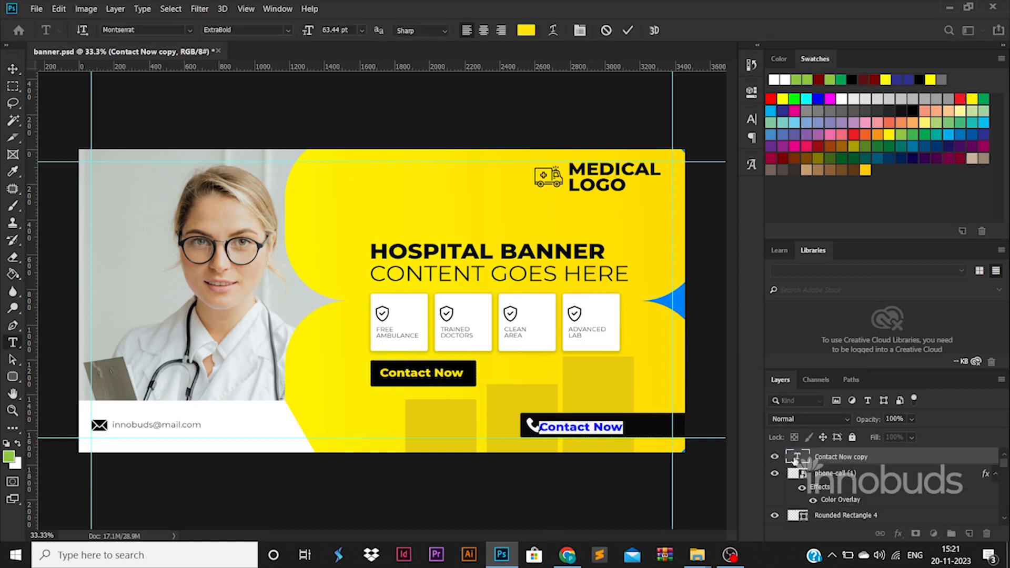
pyautogui.press('BackSpace')
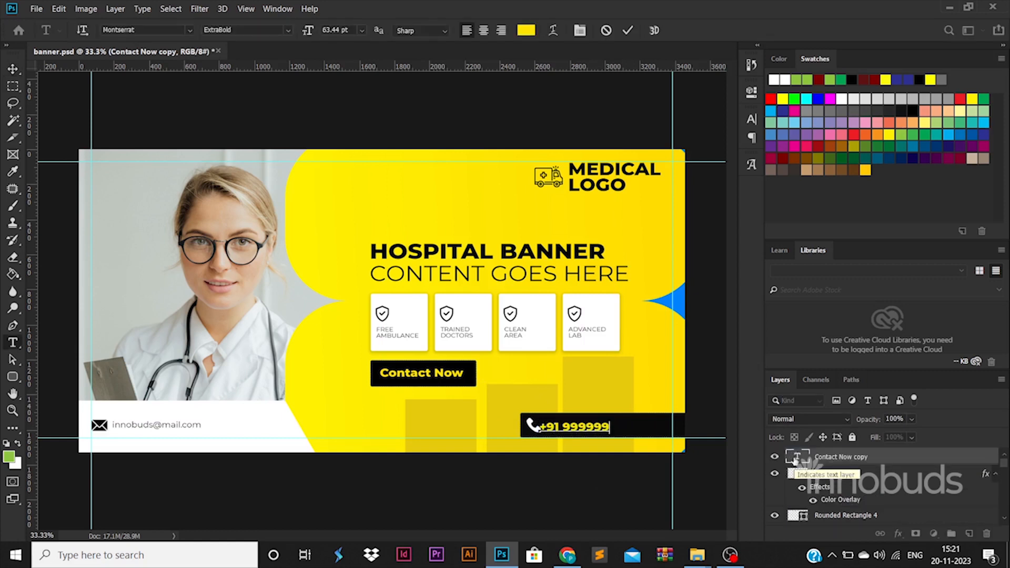
pyautogui.write('+91 999999 99999')
pyautogui.click(12, 69)
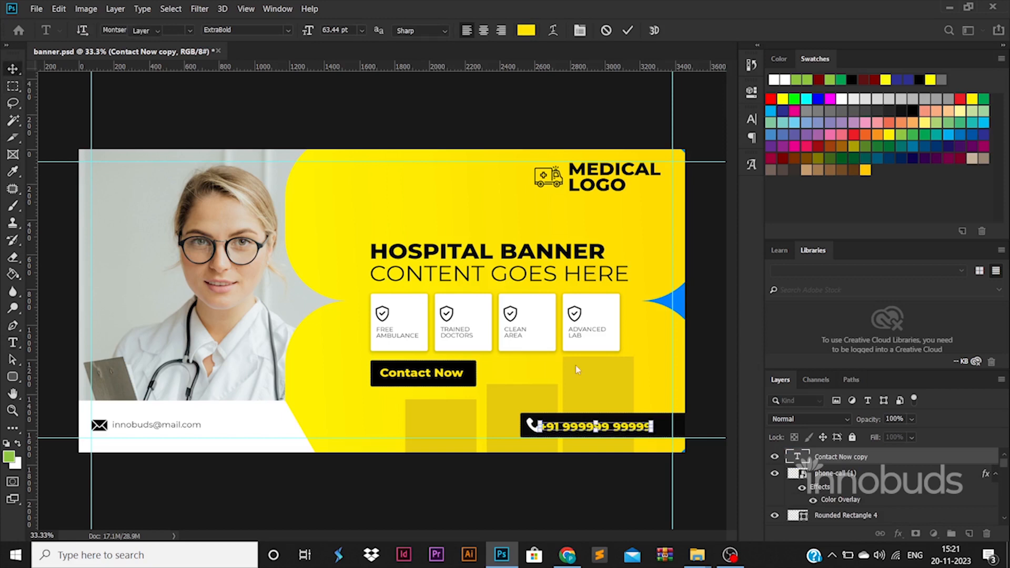
pyautogui.hotkey('ctrl', 't')
pyautogui.moveTo(654, 419)
pyautogui.mouseDown()
pyautogui.moveTo(662, 416)
pyautogui.moveTo(656, 429)
pyautogui.mouseUp()
pyautogui.press('Return')
pyautogui.click(624, 516)
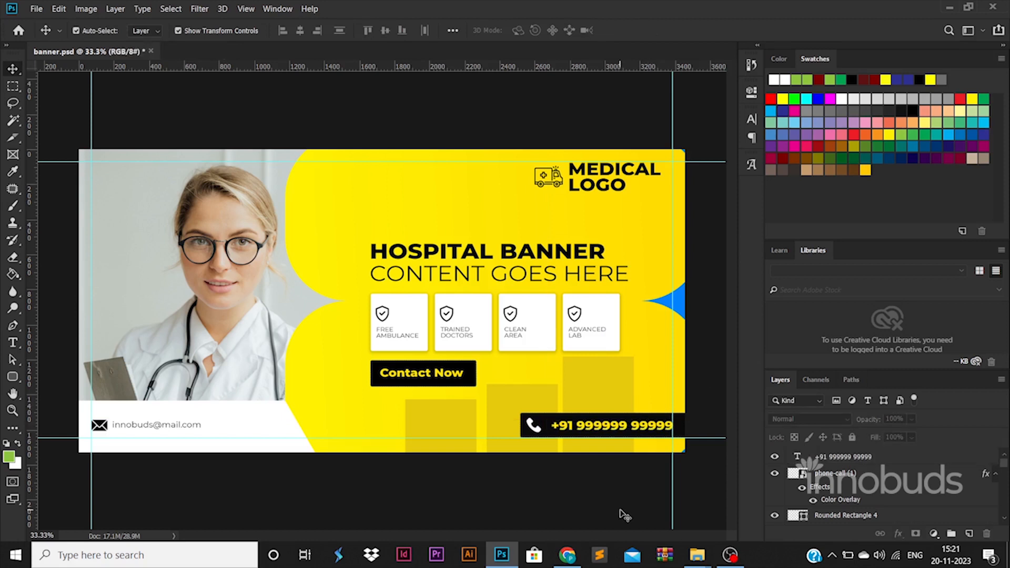
# Nudge the phone icon right, then draw a small ellipse above the headline
pyautogui.moveTo(547, 434); pyautogui.dragTo(549, 434)
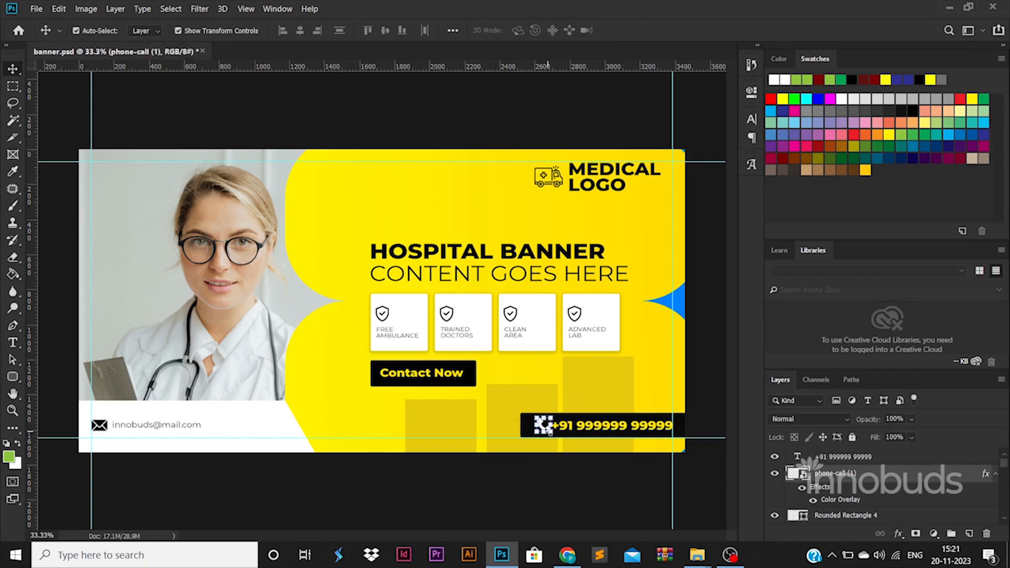
pyautogui.click(561, 441)
pyautogui.click(528, 430)
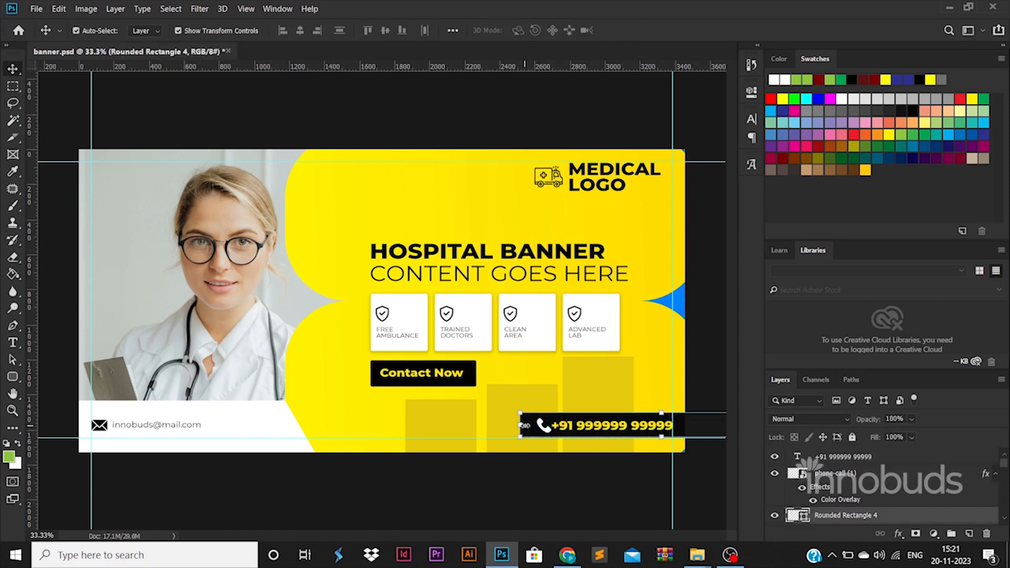
pyautogui.click(521, 498)
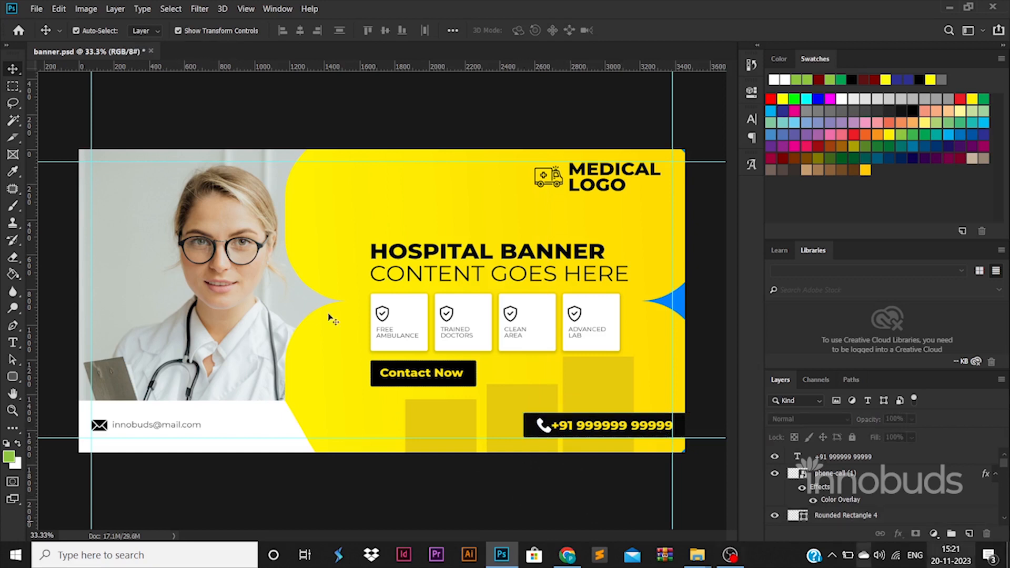
pyautogui.rightClick(13, 376)
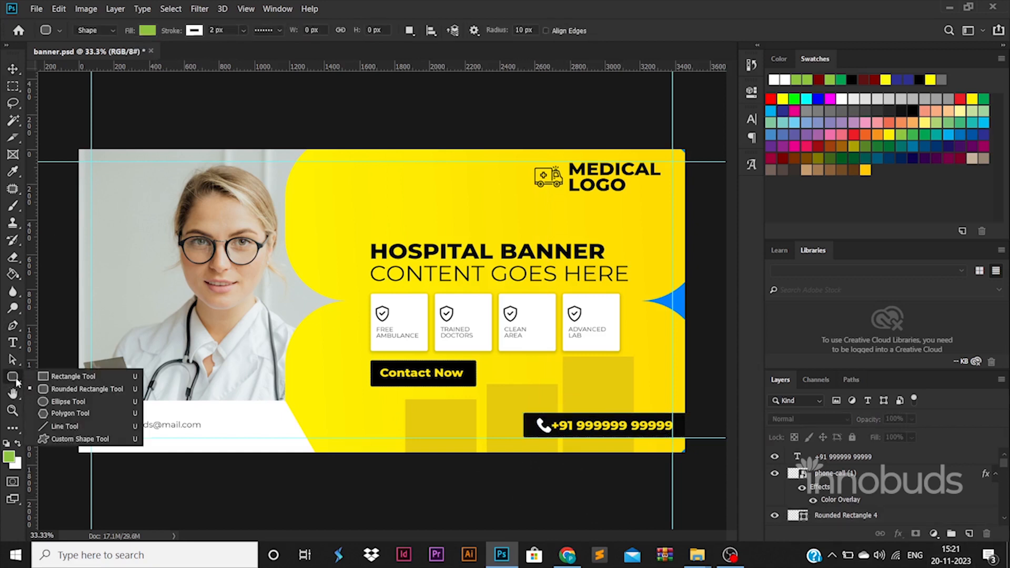
pyautogui.click(60, 403)
pyautogui.moveTo(418, 222); pyautogui.dragTo(427, 225)
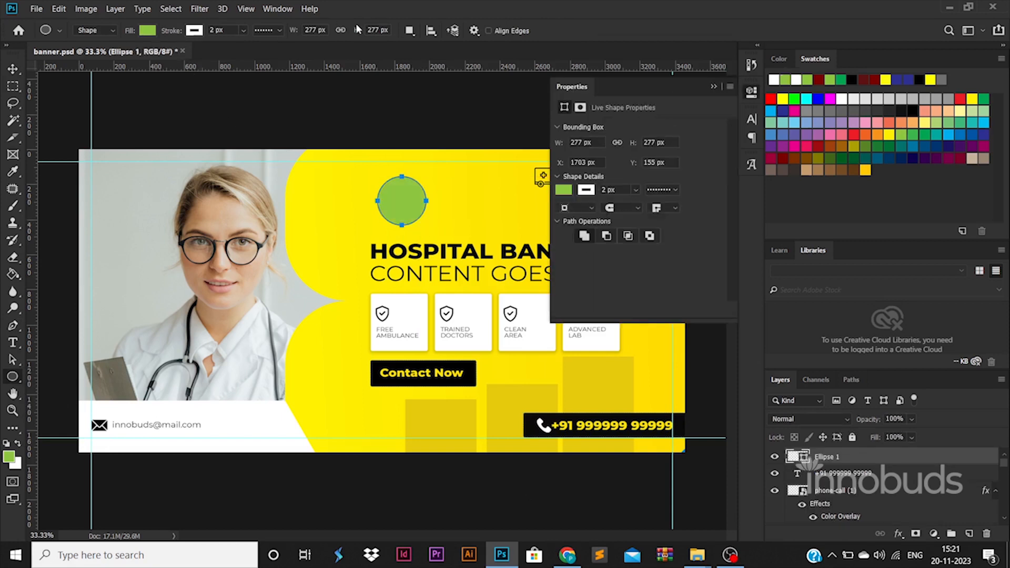
# Give the circle no fill and a solid yellow 10 px stroke, then rasterize the layer
pyautogui.click(147, 30)
pyautogui.click(93, 55)
pyautogui.click(268, 30)
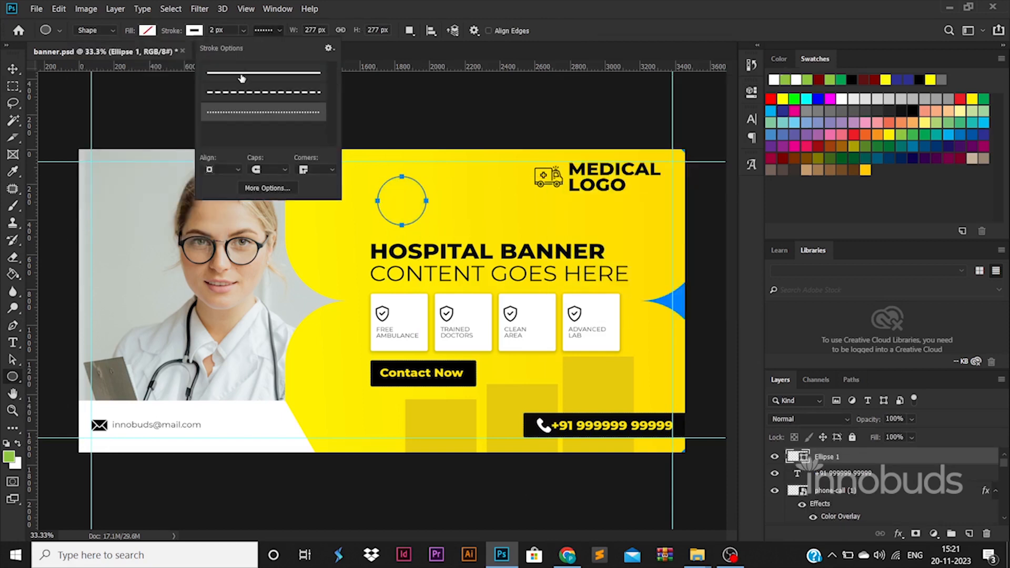
pyautogui.click(263, 72)
pyautogui.click(195, 30)
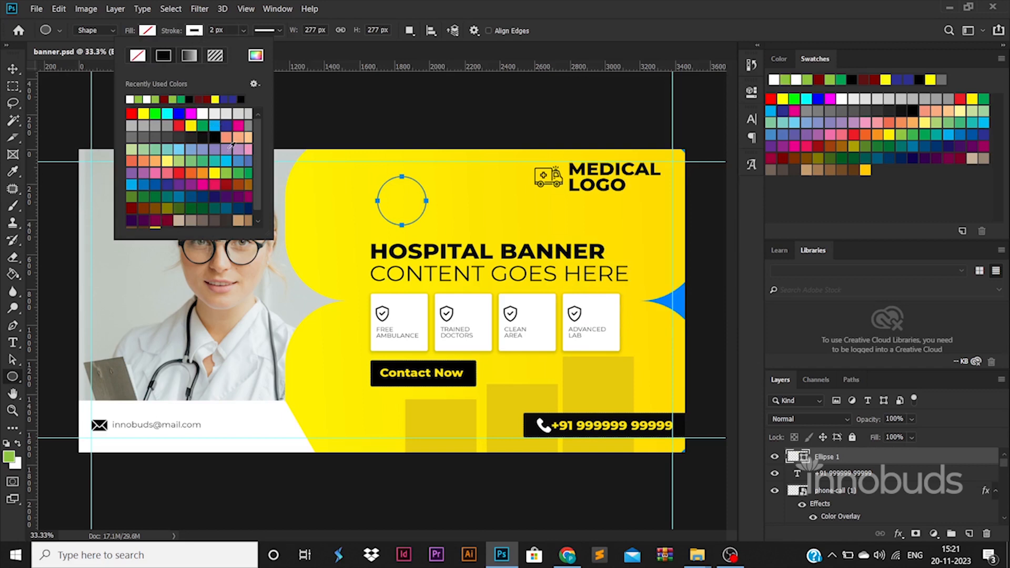
pyautogui.click(215, 173)
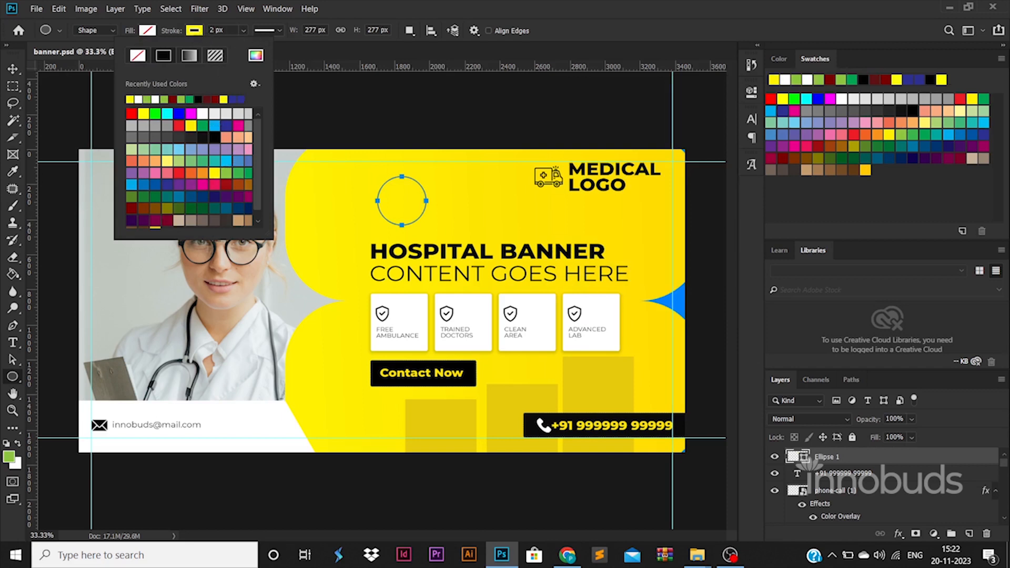
pyautogui.moveTo(214, 30); pyautogui.dragTo(178, 32)
pyautogui.write('10')
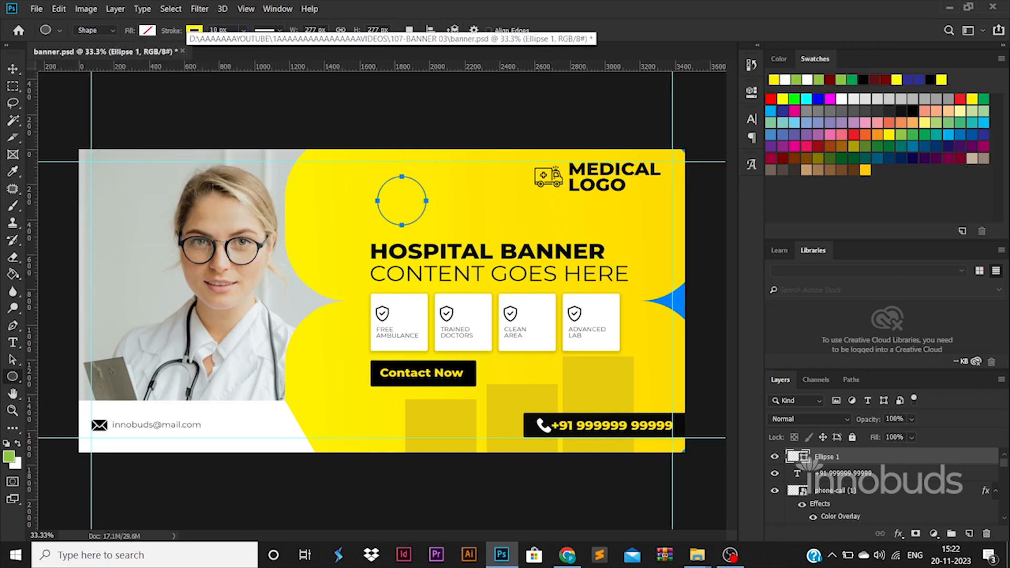
pyautogui.click(193, 31)
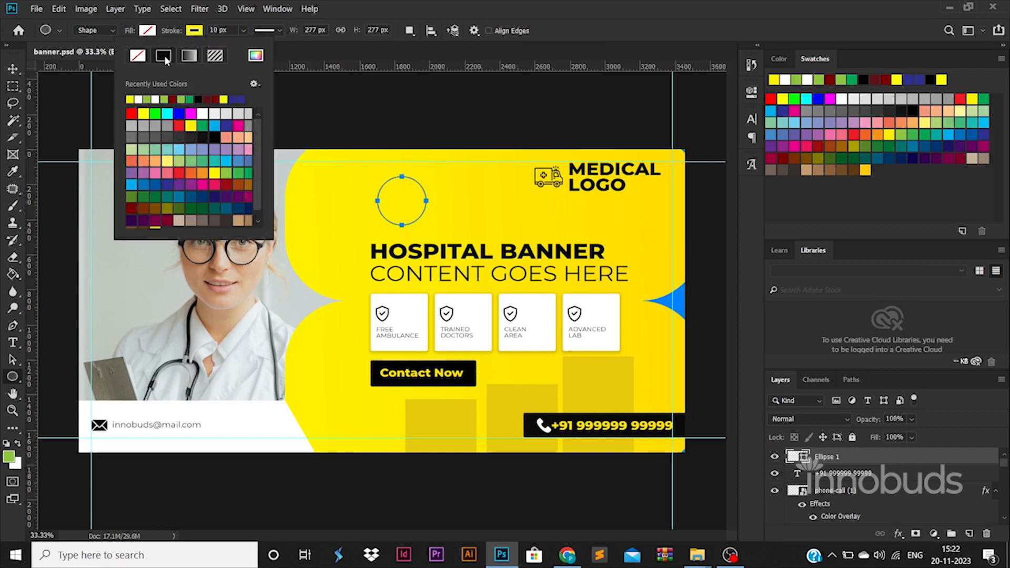
pyautogui.rightClick(889, 458)
pyautogui.click(763, 190)
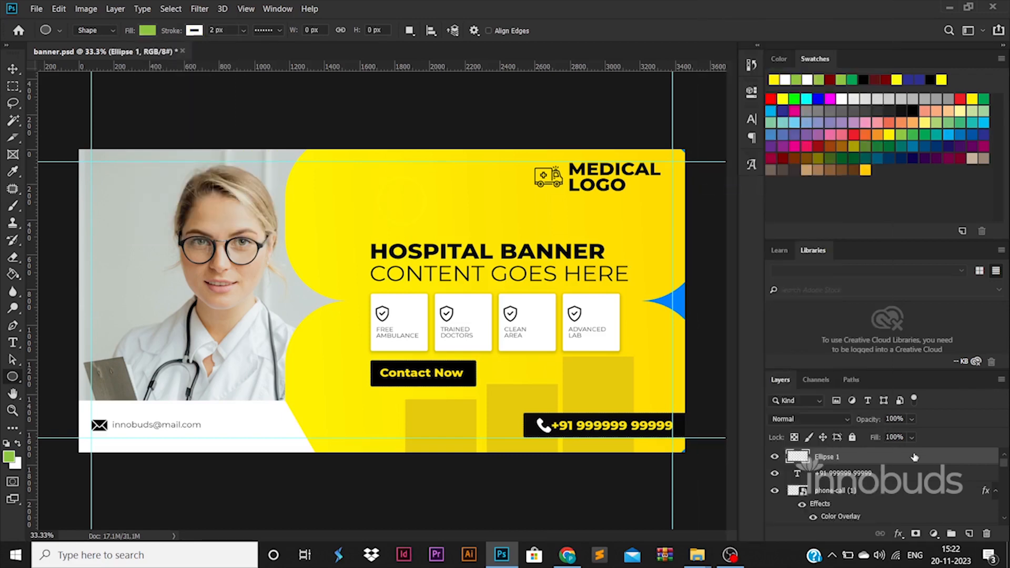
# Give the circle a white Color Overlay
pyautogui.press('h')
pyautogui.doubleClick(915, 458)
pyautogui.click(489, 381)
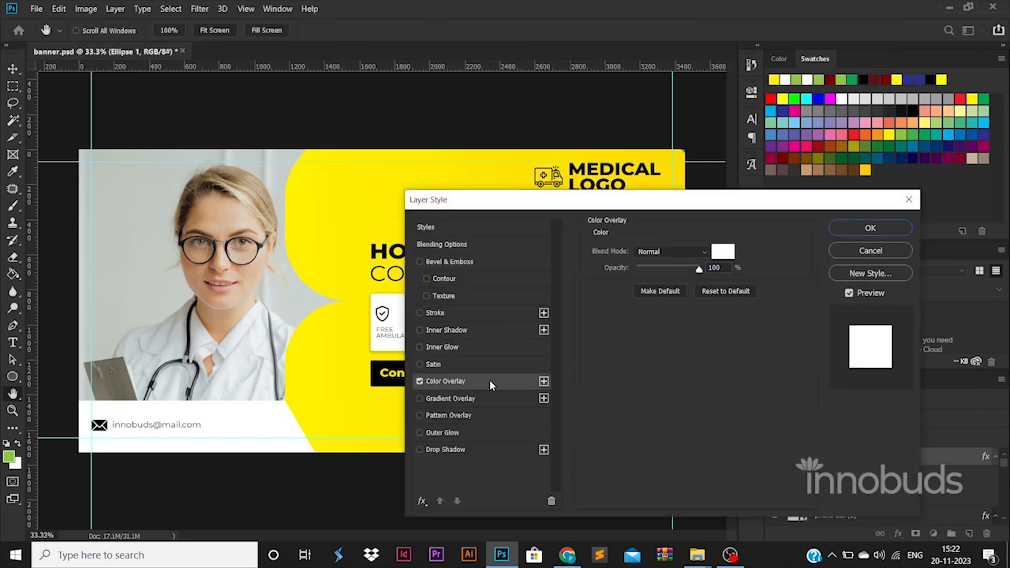
pyautogui.click(871, 228)
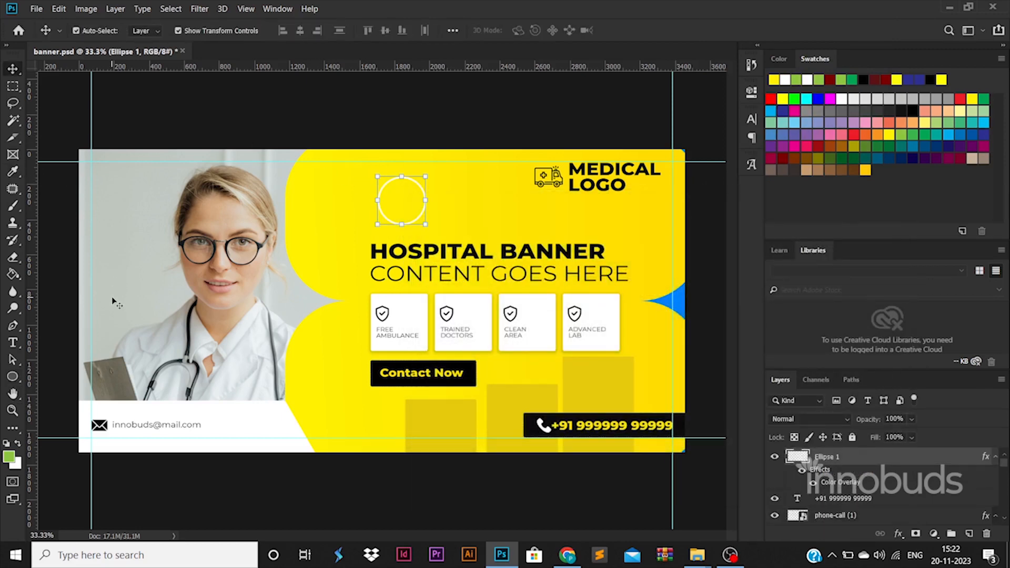
# Add an outside white stroke of about 10 px to form a ring, then reposition it
pyautogui.press('h')
pyautogui.doubleClick(905, 465)
pyautogui.click(469, 313)
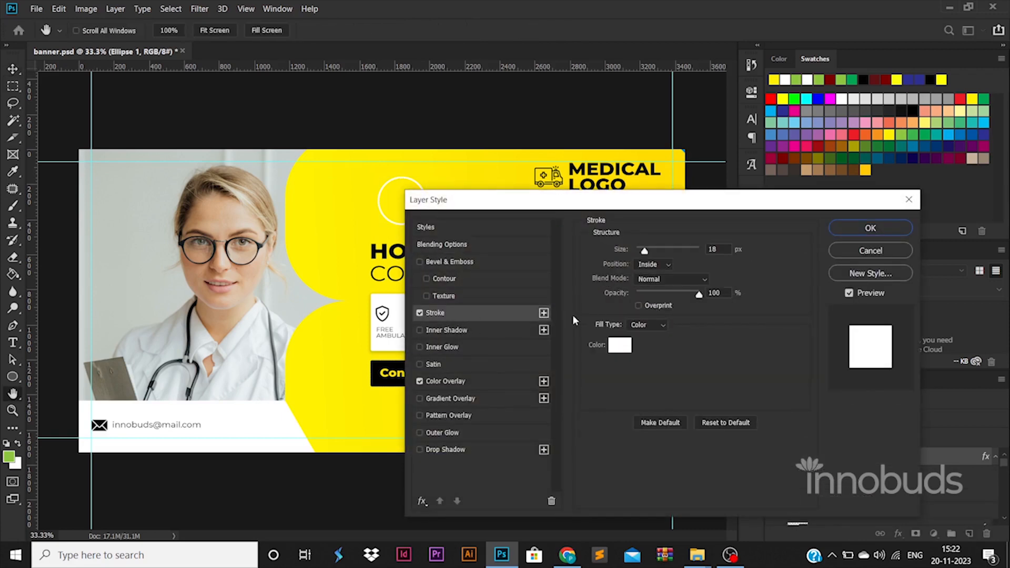
pyautogui.click(652, 264)
pyautogui.click(648, 272)
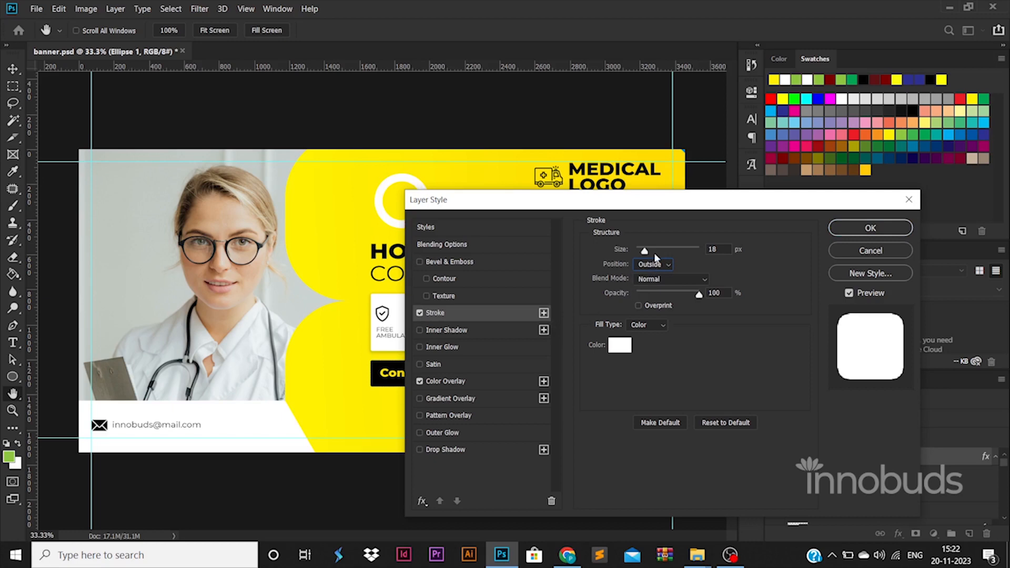
pyautogui.moveTo(645, 250); pyautogui.dragTo(637, 253)
pyautogui.click(870, 228)
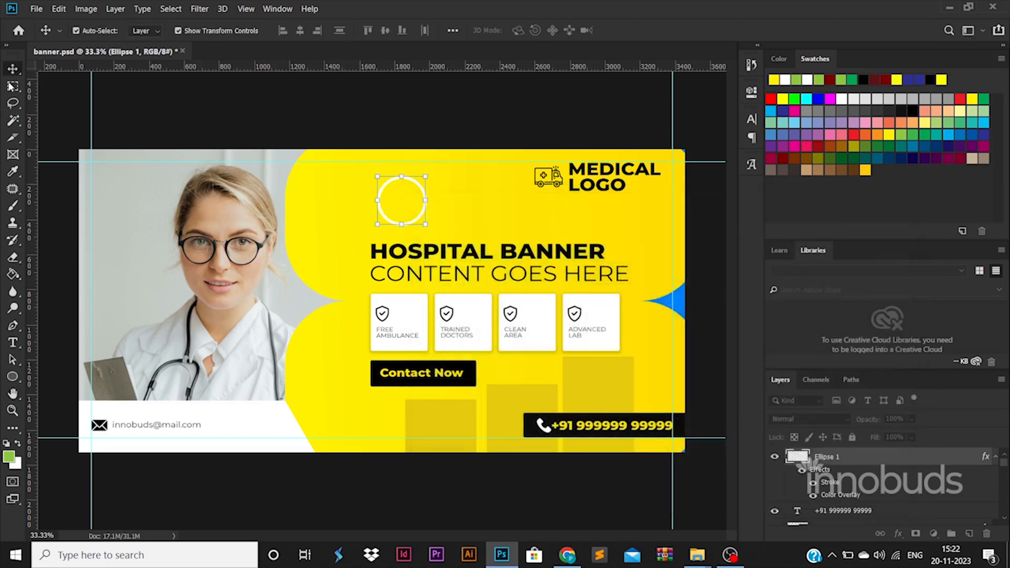
pyautogui.moveTo(396, 184); pyautogui.dragTo(415, 225)
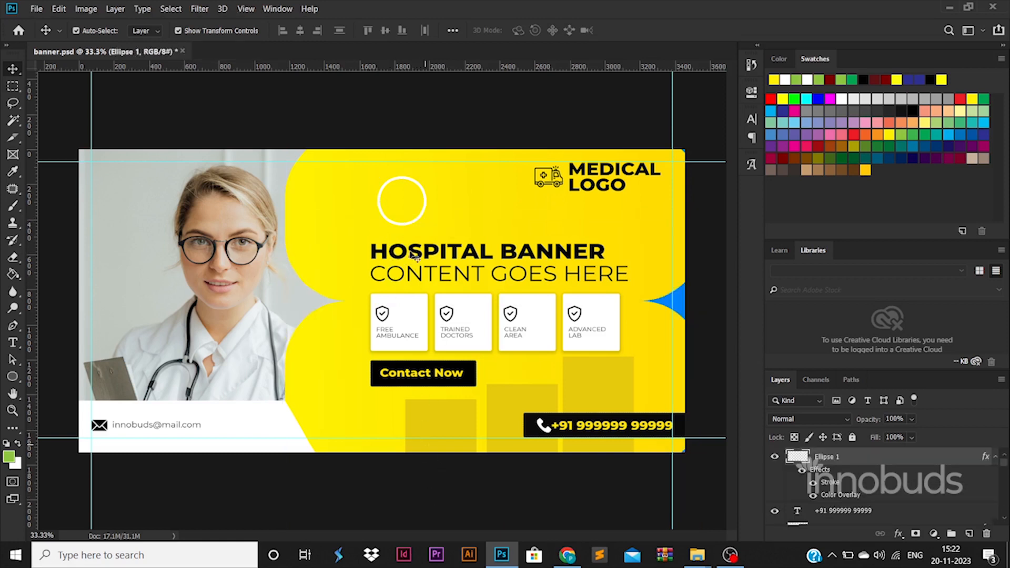
# Copy the white ring to the banner edges and shrink the one beside Contact Now to about 60%
pyautogui.click(420, 224)
pyautogui.moveTo(419, 224)
pyautogui.mouseDown()
pyautogui.moveTo(374, 293)
pyautogui.moveTo(366, 374)
pyautogui.moveTo(412, 223)
pyautogui.mouseUp()
pyautogui.moveTo(412, 189); pyautogui.dragTo(354, 468)
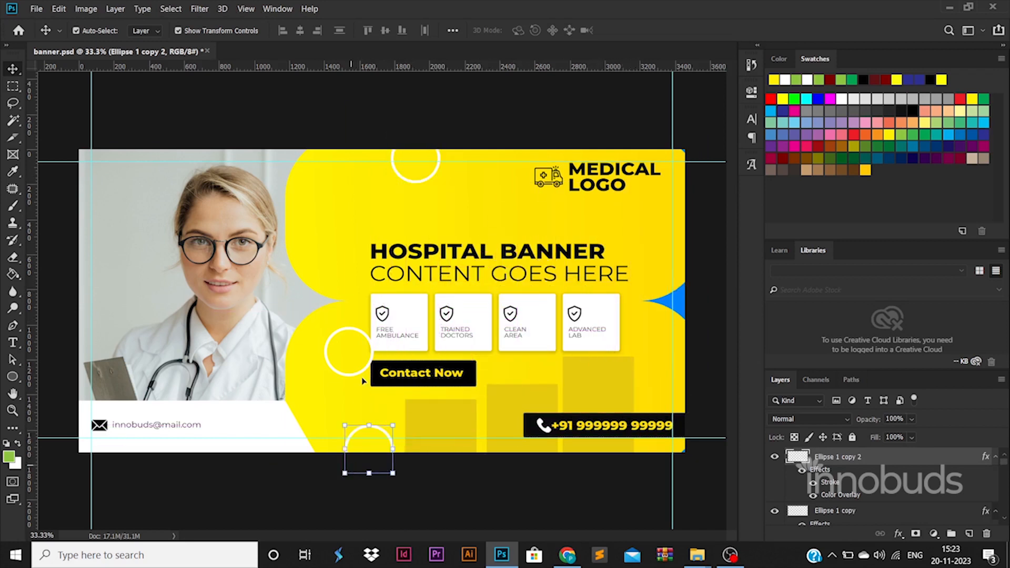
pyautogui.moveTo(365, 363); pyautogui.dragTo(346, 367)
pyautogui.hotkey('ctrl', 't')
pyautogui.moveTo(353, 332); pyautogui.dragTo(333, 351)
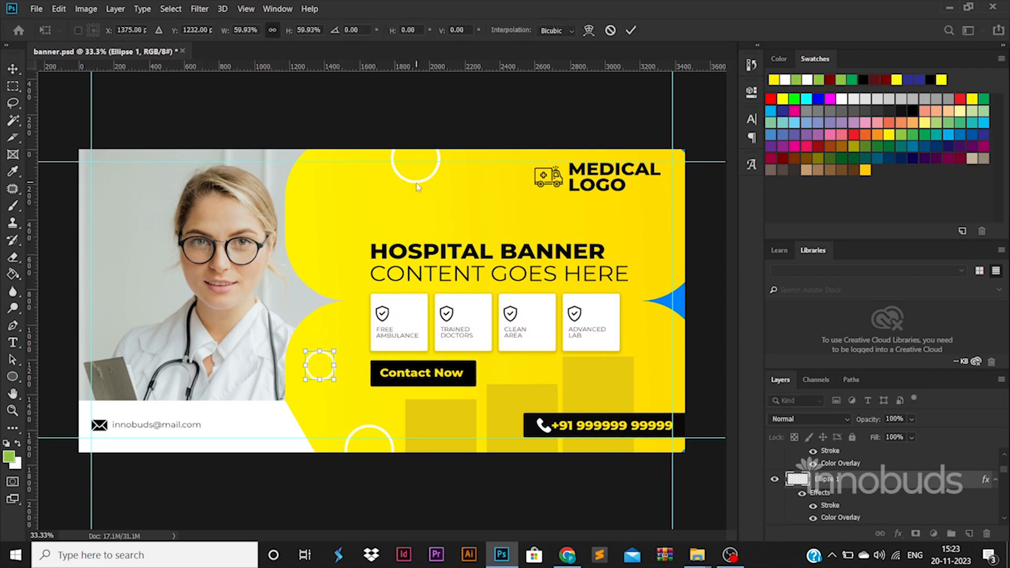
# Draw a thin vertical rounded bar left of the headline
pyautogui.rightClick(21, 374)
pyautogui.click(56, 387)
pyautogui.moveTo(315, 213); pyautogui.dragTo(321, 254)
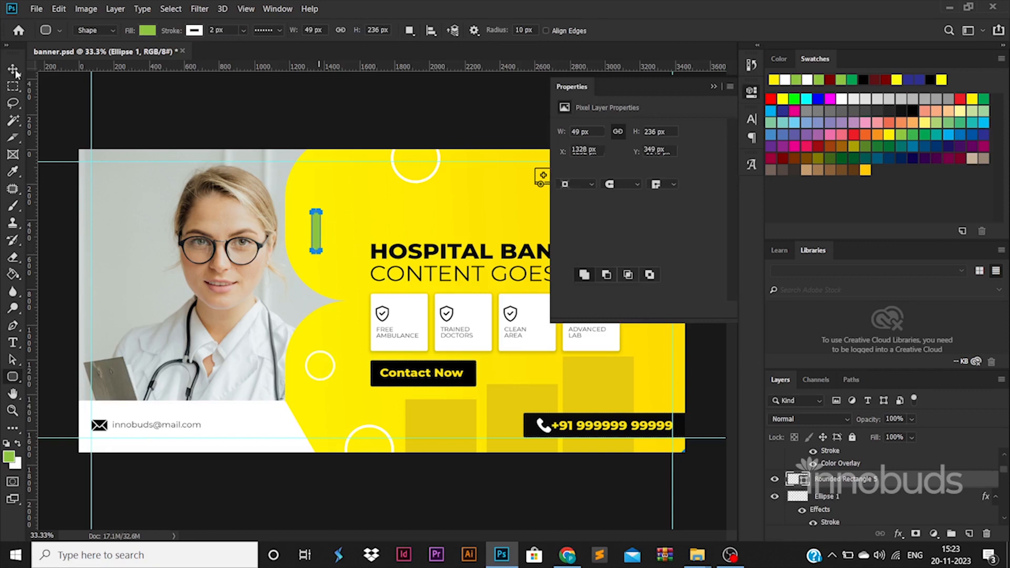
# Fill the bar white, duplicate it and rotate the copy 90° to horizontal
pyautogui.click(194, 30)
pyautogui.click(148, 30)
pyautogui.click(147, 30)
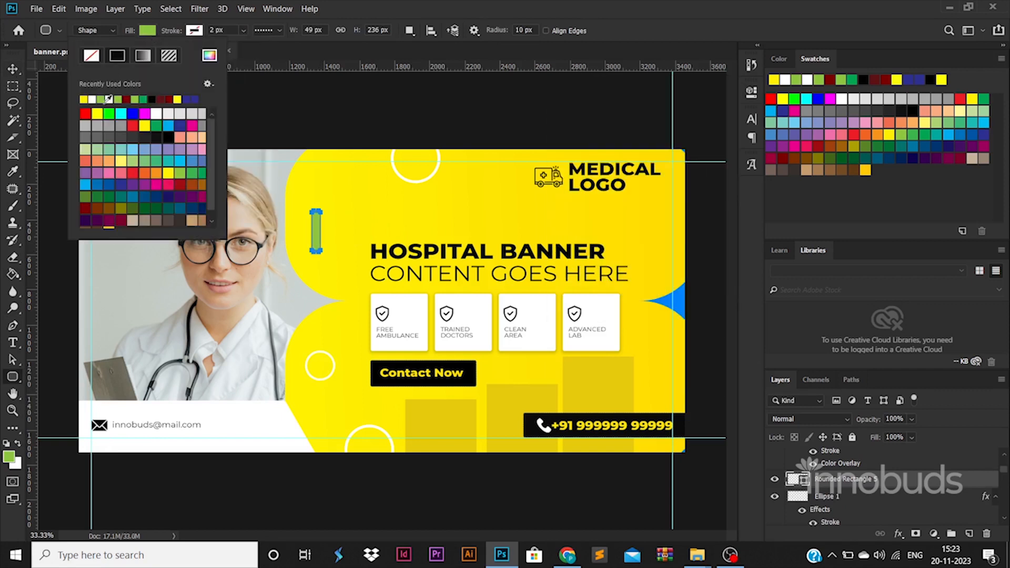
pyautogui.click(95, 98)
pyautogui.press('v')
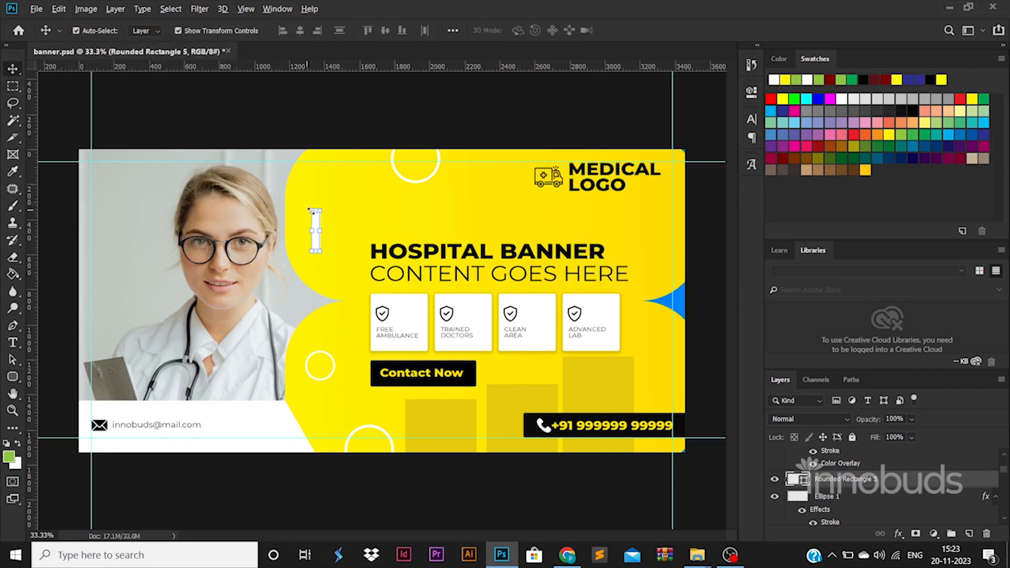
pyautogui.moveTo(316, 223); pyautogui.dragTo(334, 225)
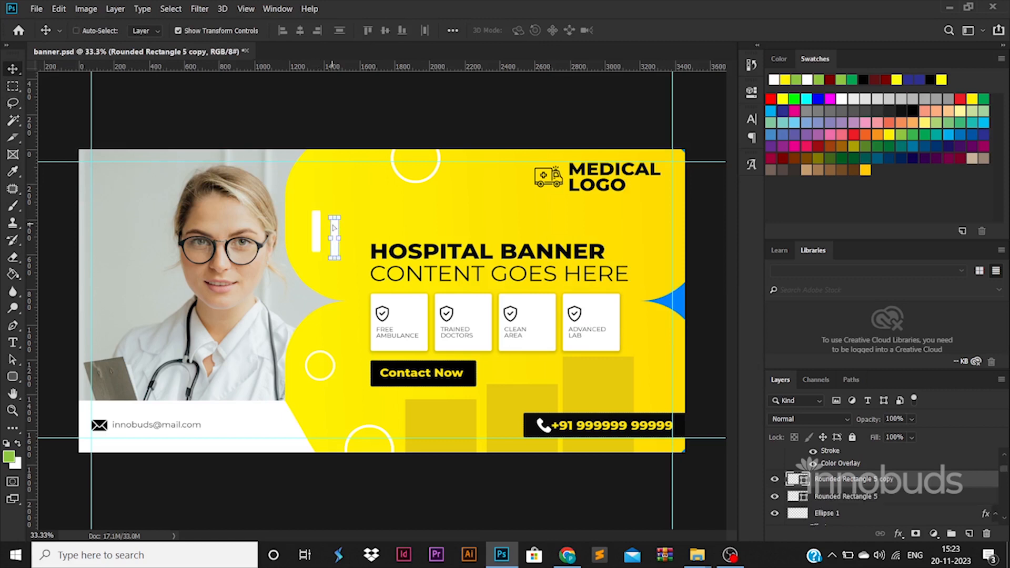
pyautogui.hotkey('ctrl', 't')
pyautogui.rightClick(333, 225)
pyautogui.click(369, 368)
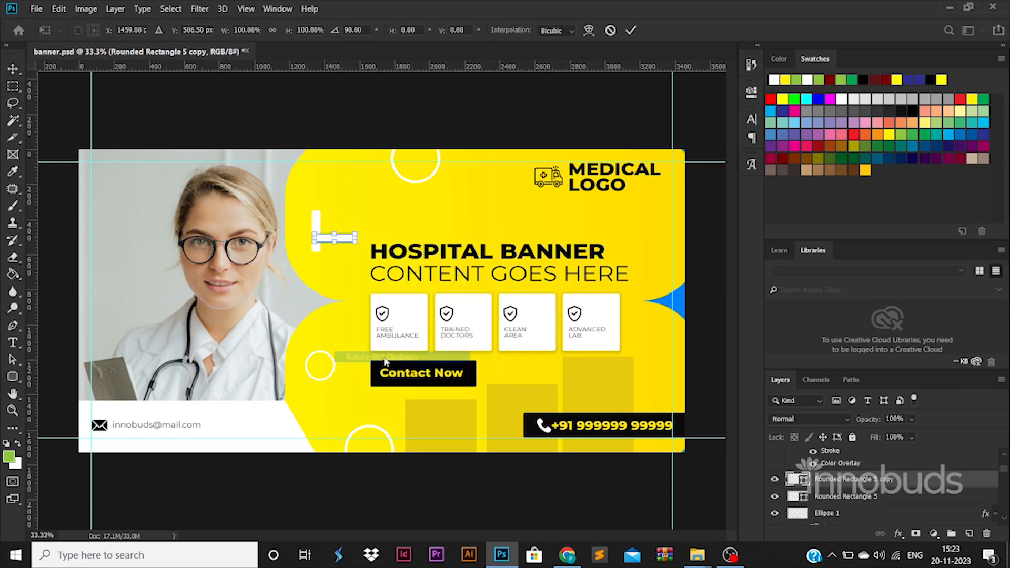
pyautogui.press('Return')
# Centre-align both bars into a plus sign and scale it to about half size
pyautogui.keyDown('shift'); pyautogui.click(846, 496); pyautogui.keyUp('shift')
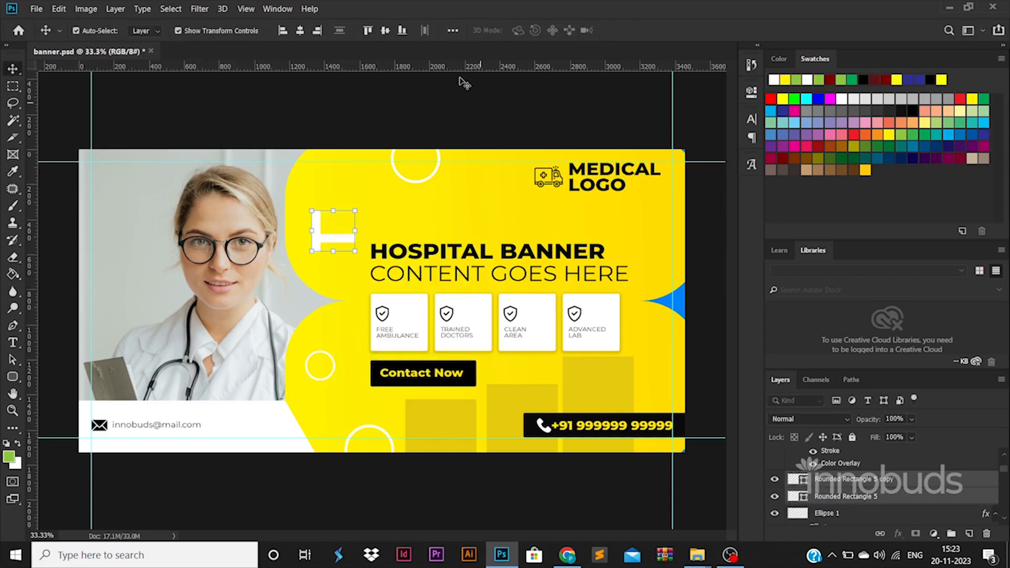
pyautogui.click(304, 30)
pyautogui.click(386, 31)
pyautogui.hotkey('ctrl', 't')
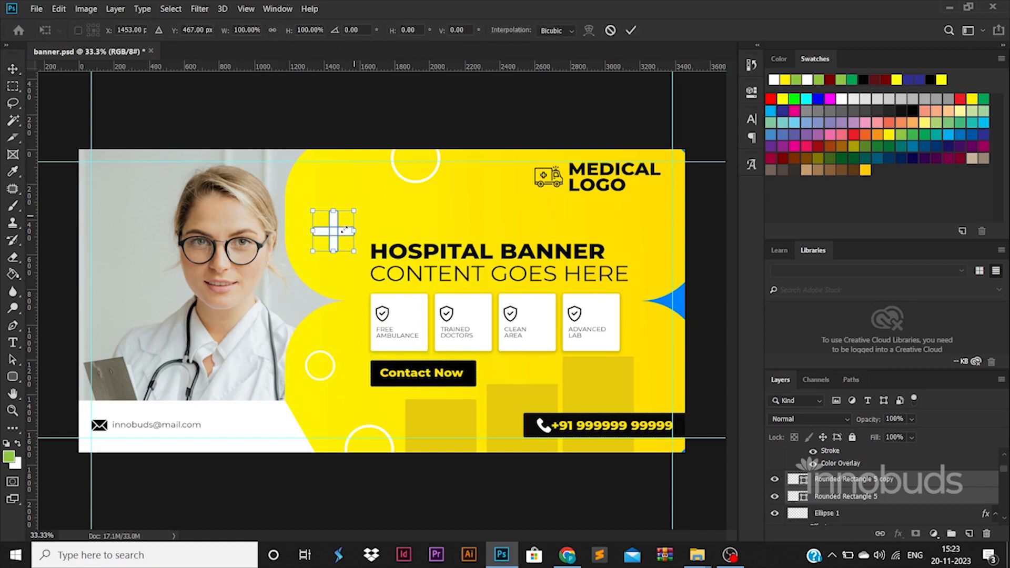
pyautogui.moveTo(355, 211); pyautogui.dragTo(335, 229)
pyautogui.press('Return')
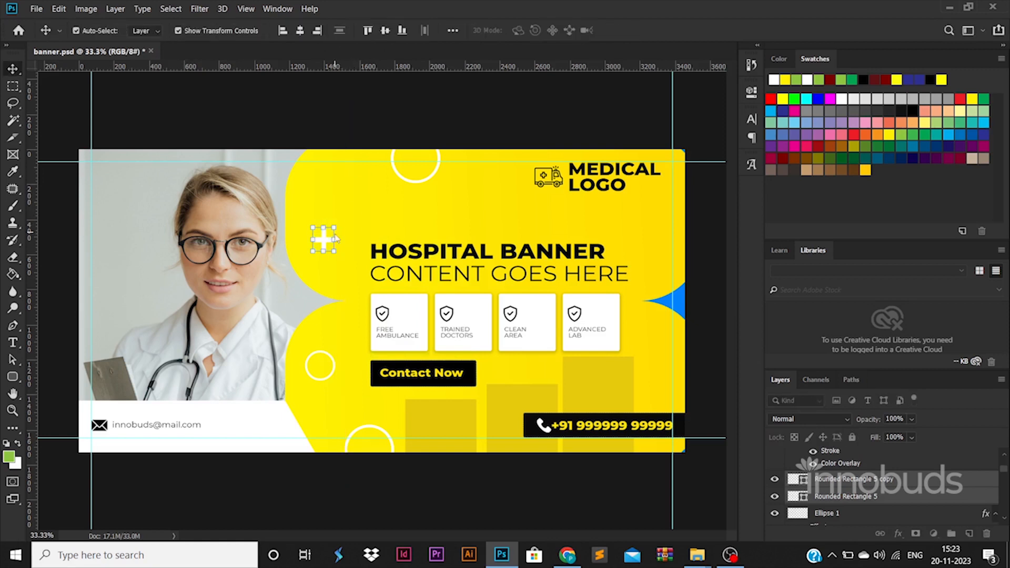
# Group the plus sign and place a copy near the banner's right edge
pyautogui.hotkey('ctrl', 'g')
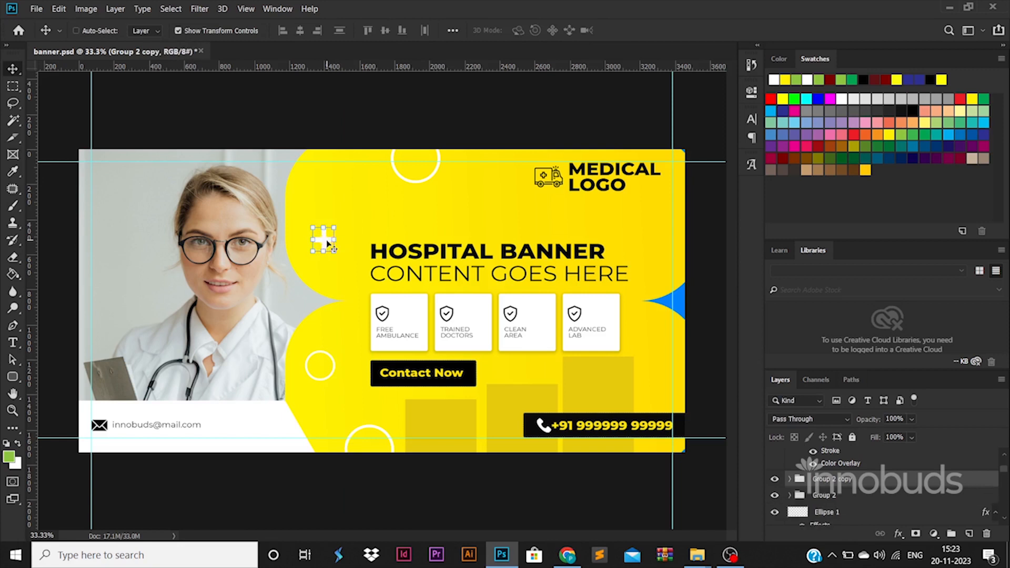
pyautogui.hotkey('ctrl', 'alt', 't')
pyautogui.moveTo(322, 237); pyautogui.dragTo(671, 270)
pyautogui.press('Return')
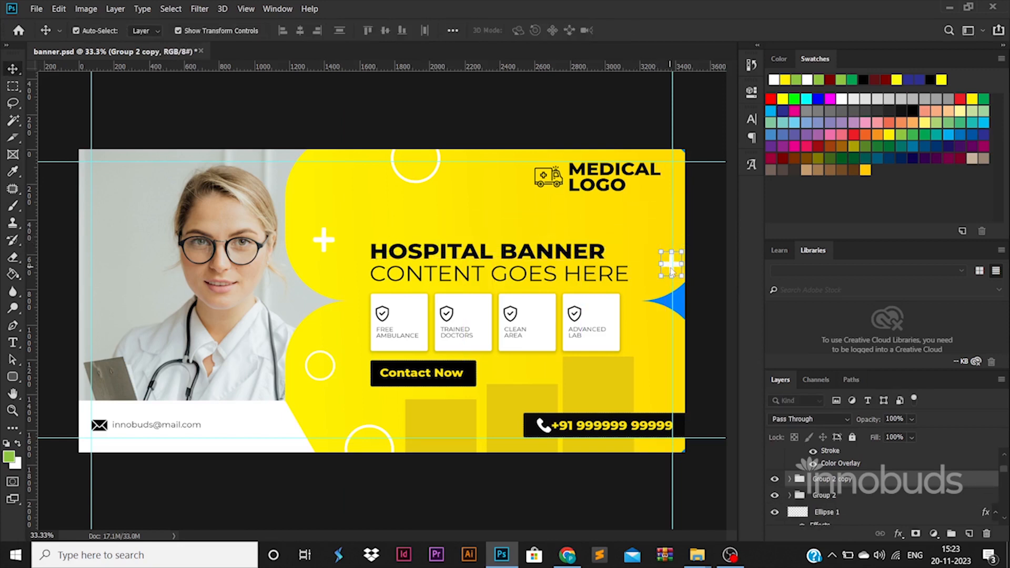
# Select both plus-sign groups, Group 2 and Group 2 copy, in the Layers panel
pyautogui.click(889, 495)
pyautogui.scroll(2, 879, 503)
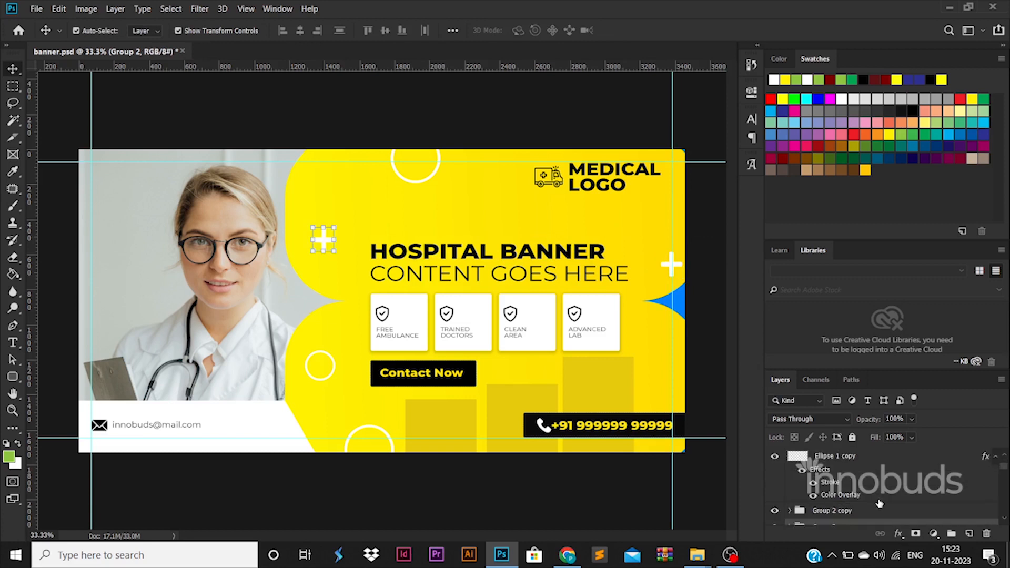
pyautogui.keyDown('shift'); pyautogui.click(859, 512); pyautogui.keyUp('shift')
pyautogui.scroll(1, 859, 511)
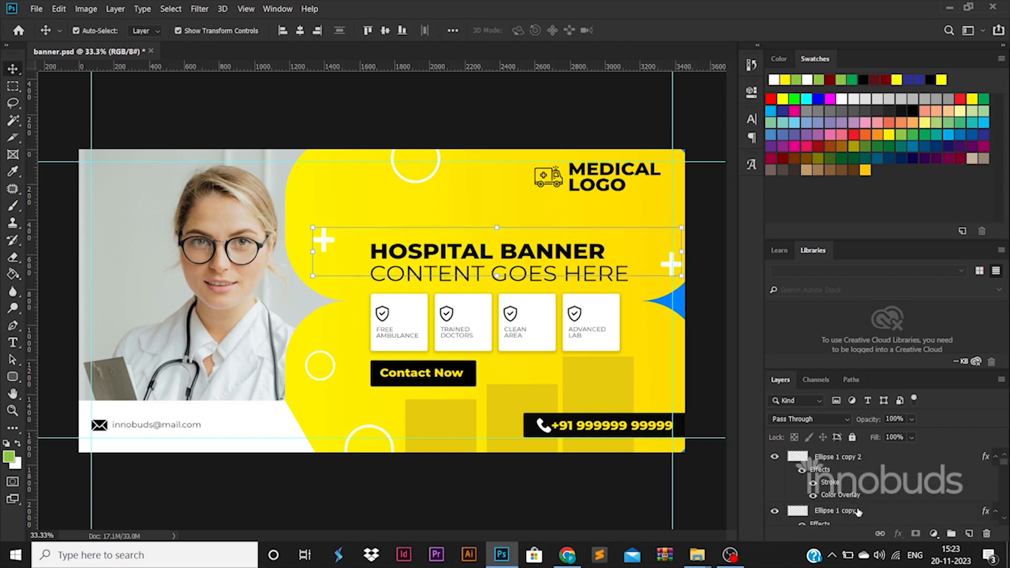
pyautogui.click(852, 469)
pyautogui.scroll(-3, 851, 469)
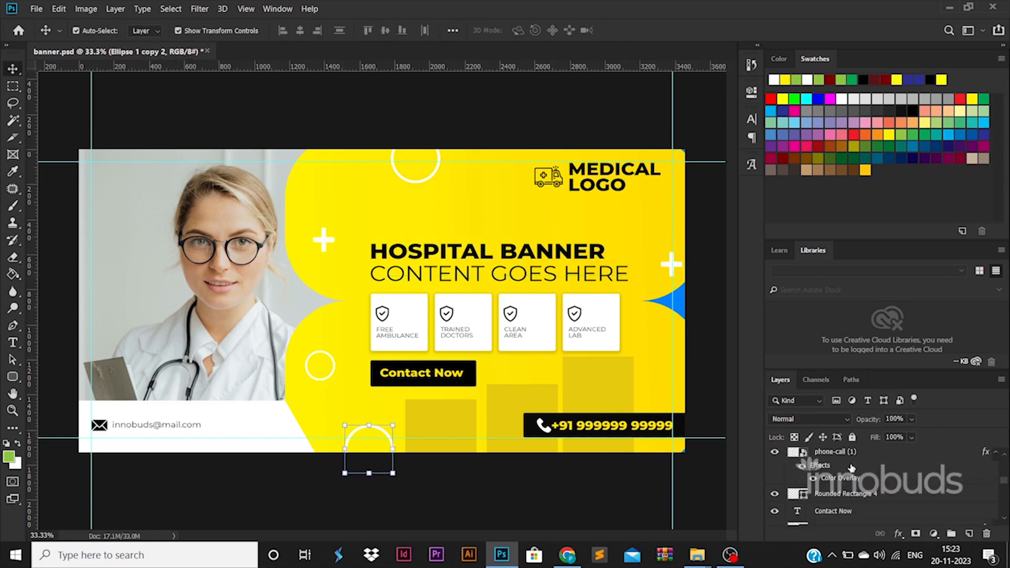
pyautogui.click(850, 456)
pyautogui.keyDown('shift'); pyautogui.click(850, 472); pyautogui.keyUp('shift')
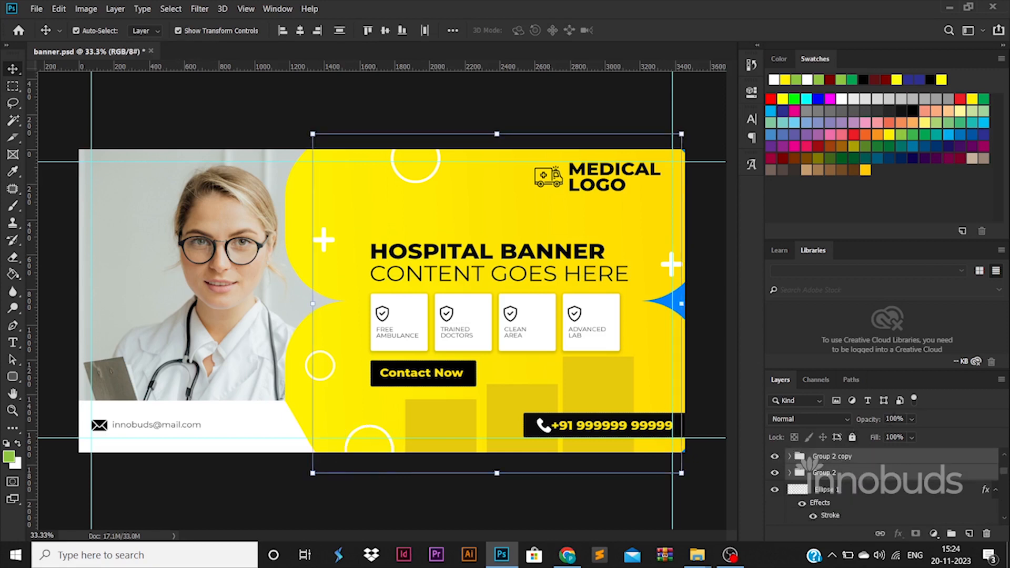
# Set the plus signs to 70% opacity instead of 50%, deselect, and save
pyautogui.write('50')
pyautogui.press('Return')
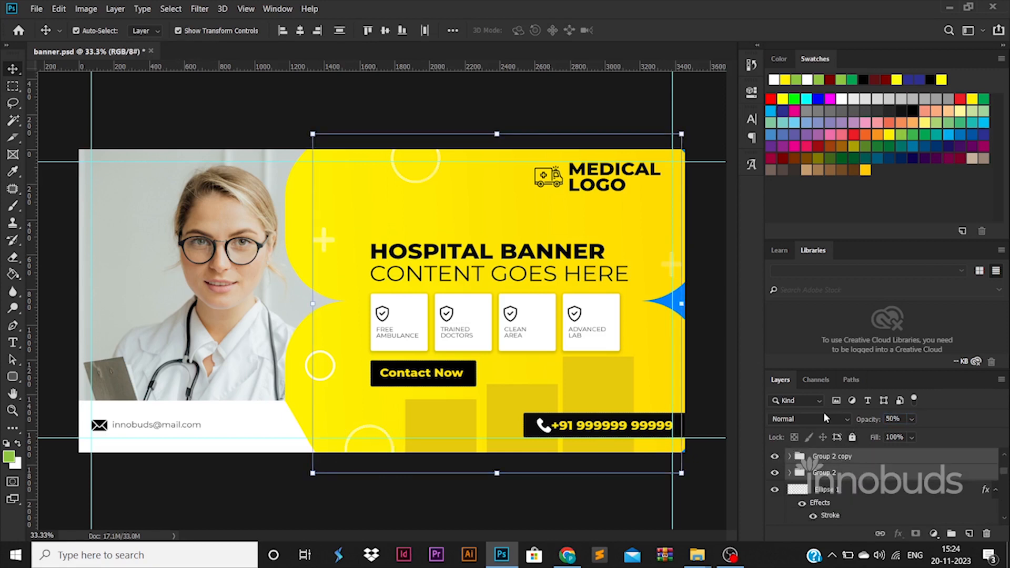
pyautogui.hotkey('ctrl', 'z')
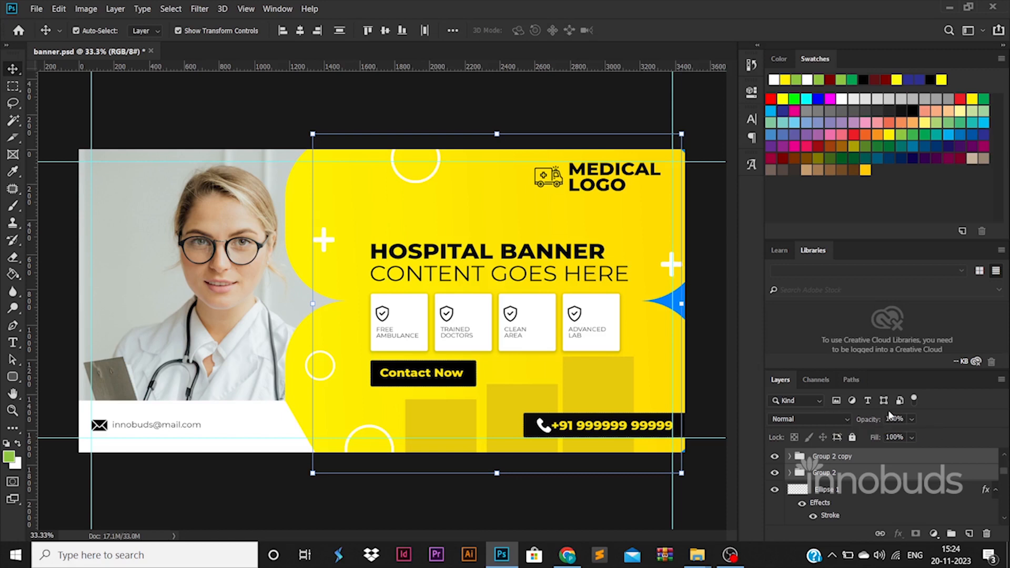
pyautogui.moveTo(894, 418); pyautogui.dragTo(855, 412)
pyautogui.write('7')
pyautogui.press('Return')
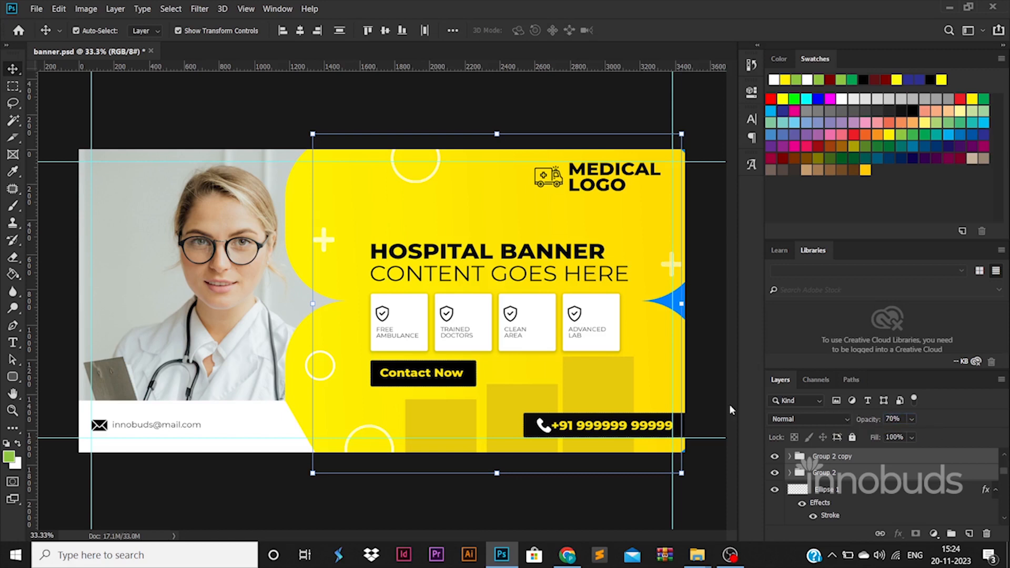
pyautogui.click(553, 508)
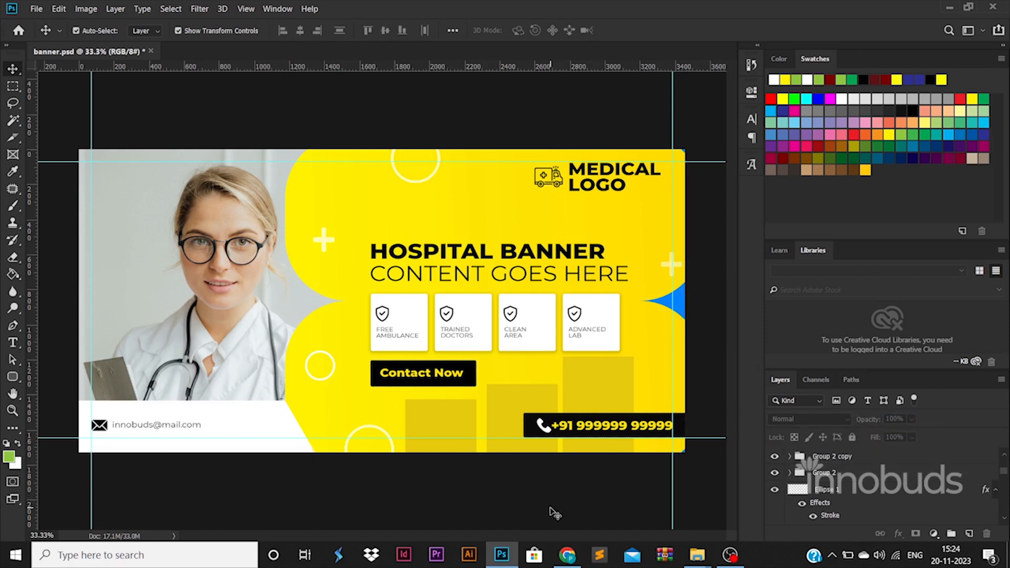
pyautogui.hotkey('ctrl', 's')
# Confirm the save format options for banner.psd and leave no layer selected
pyautogui.click(660, 148)
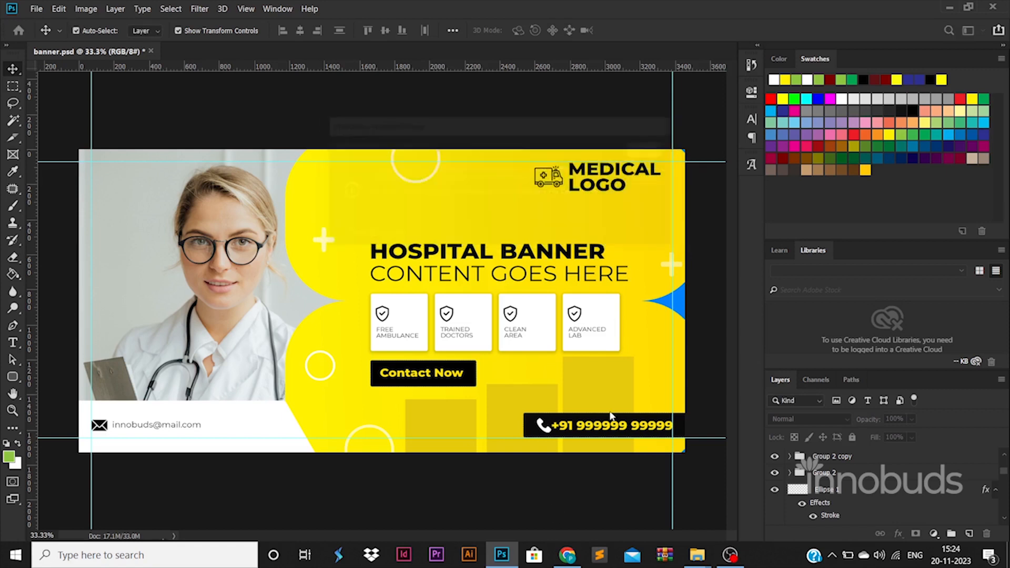
pyautogui.click(542, 425)
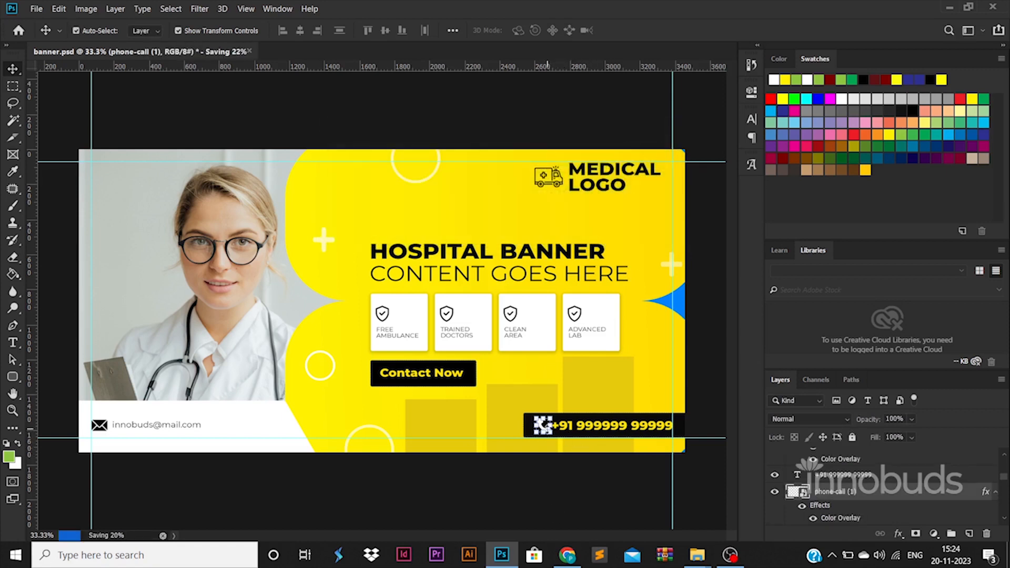
pyautogui.click(597, 491)
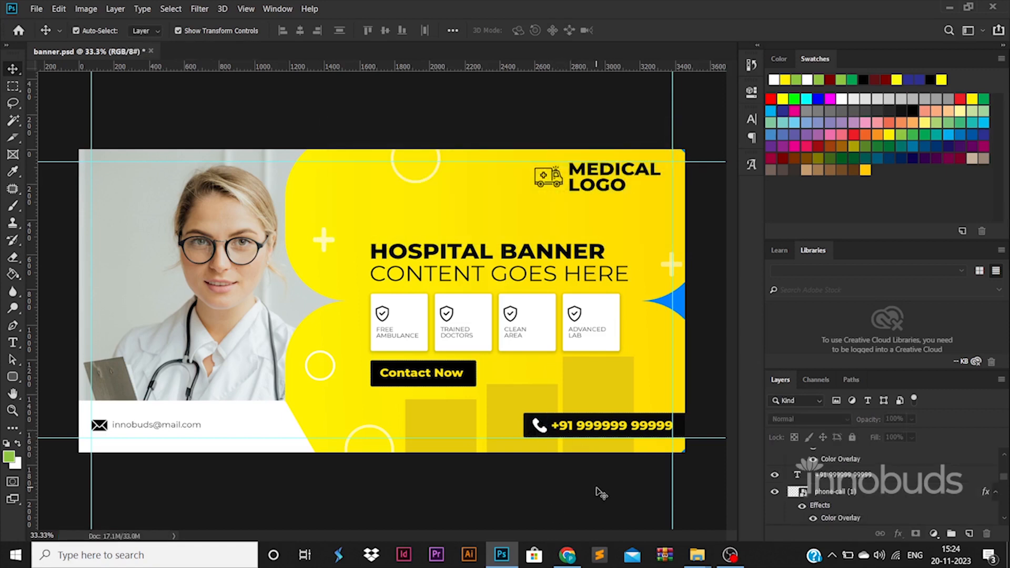
# Export banner.jpg with Save for Web into the 107-BANNER 03 folder
pyautogui.hotkey('ctrl', 'alt', 'shift', 's')
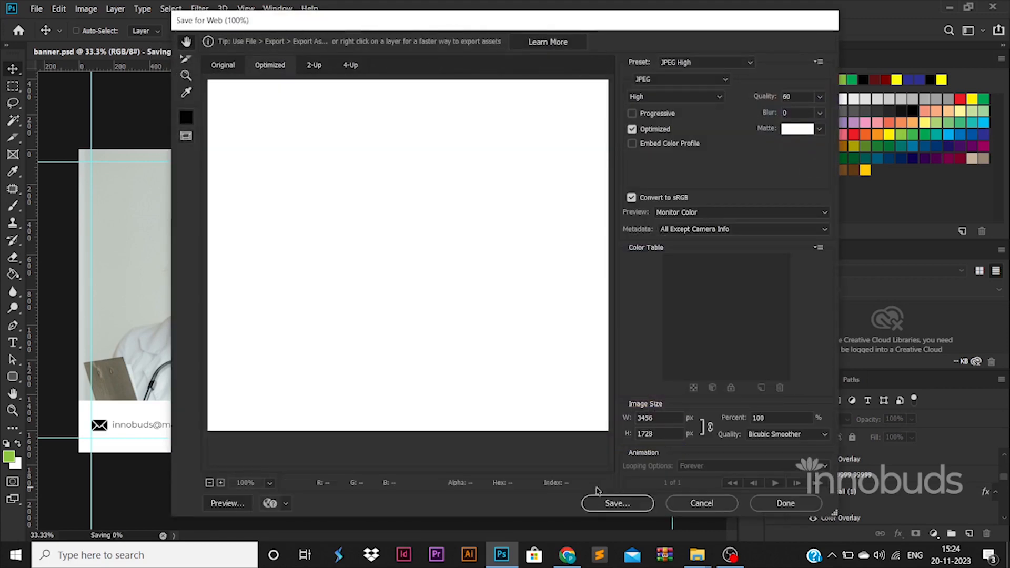
pyautogui.press('Return')
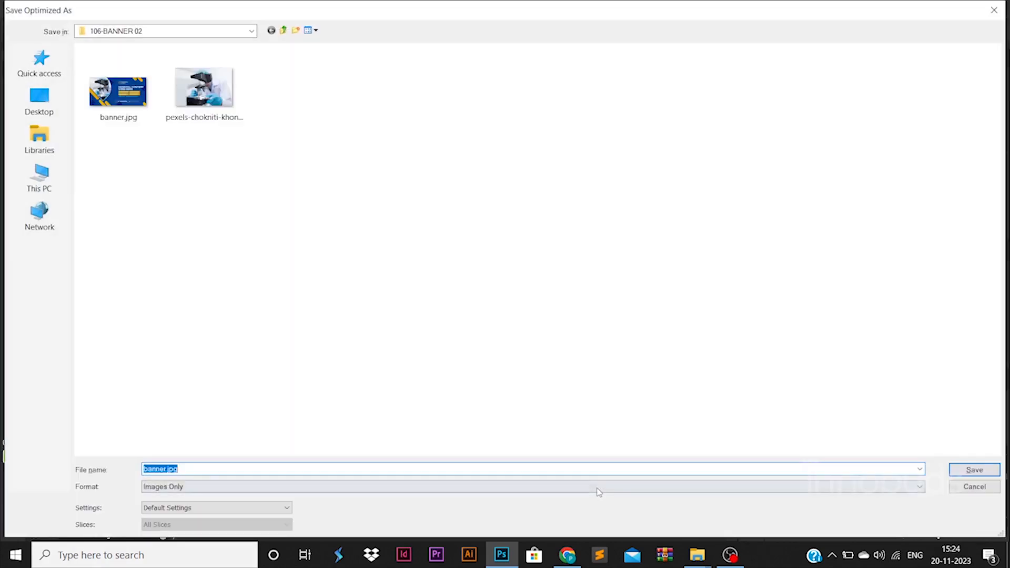
pyautogui.click(252, 31)
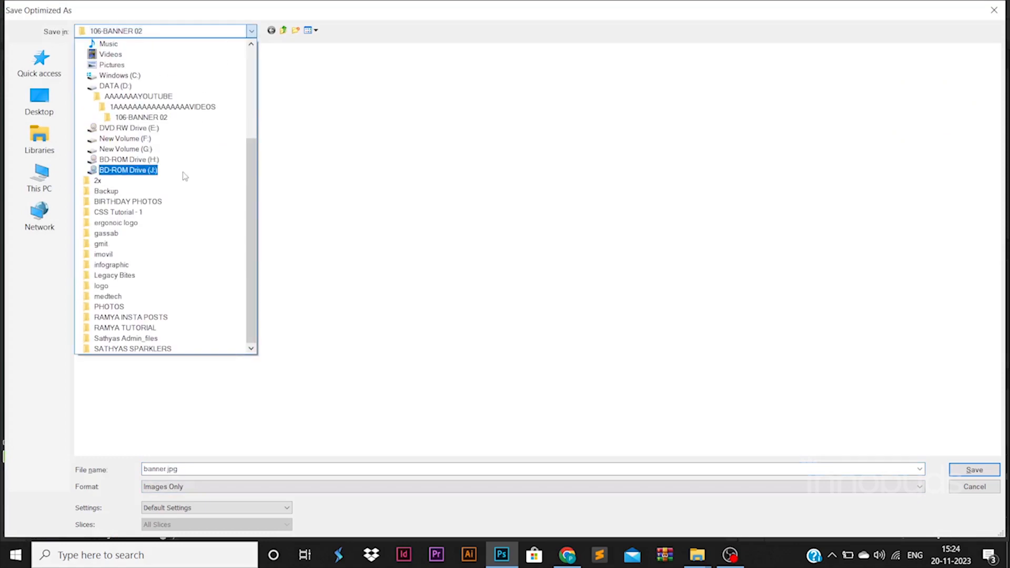
pyautogui.click(186, 113)
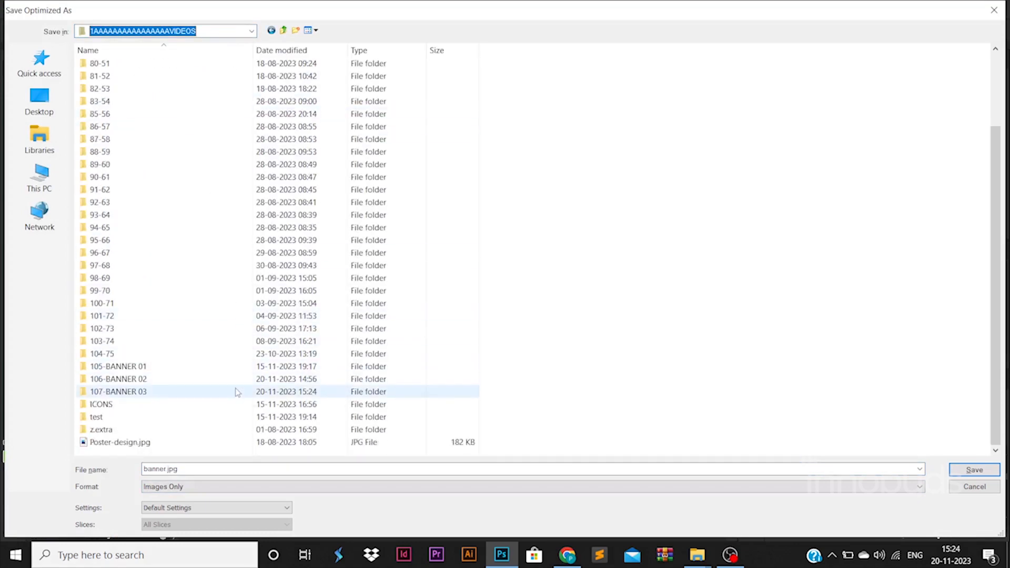
pyautogui.doubleClick(237, 392)
pyautogui.click(980, 474)
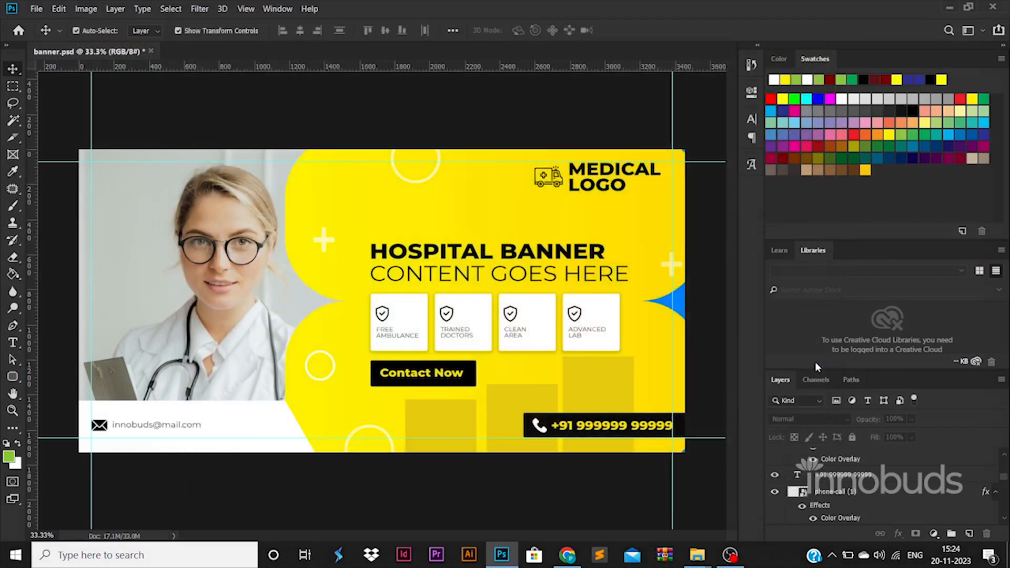
# Open banner.jpg from the 107-BANNER 03 folder in File Explorer in the image viewer
pyautogui.click(697, 555)
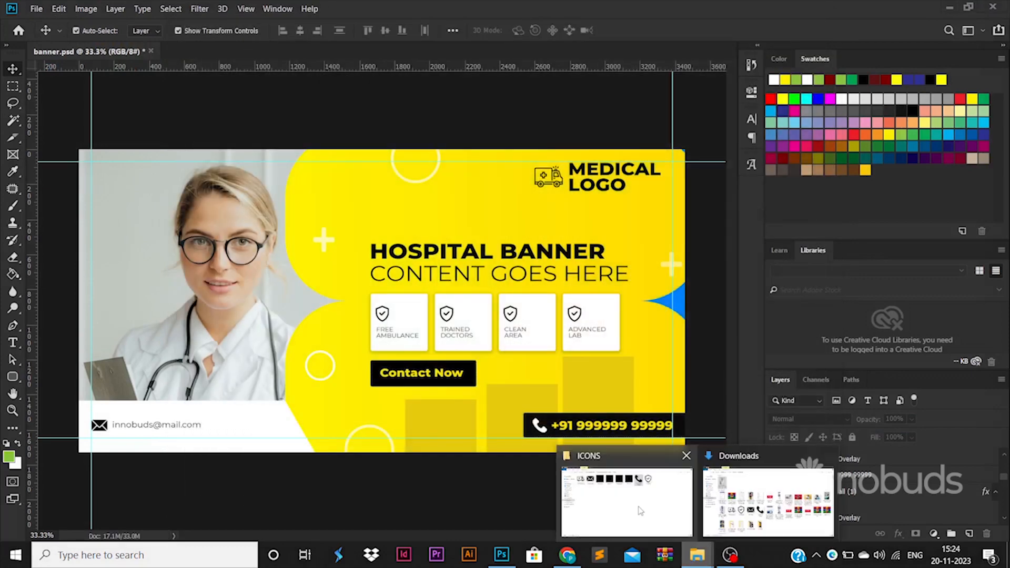
pyautogui.click(641, 511)
pyautogui.doubleClick(819, 265)
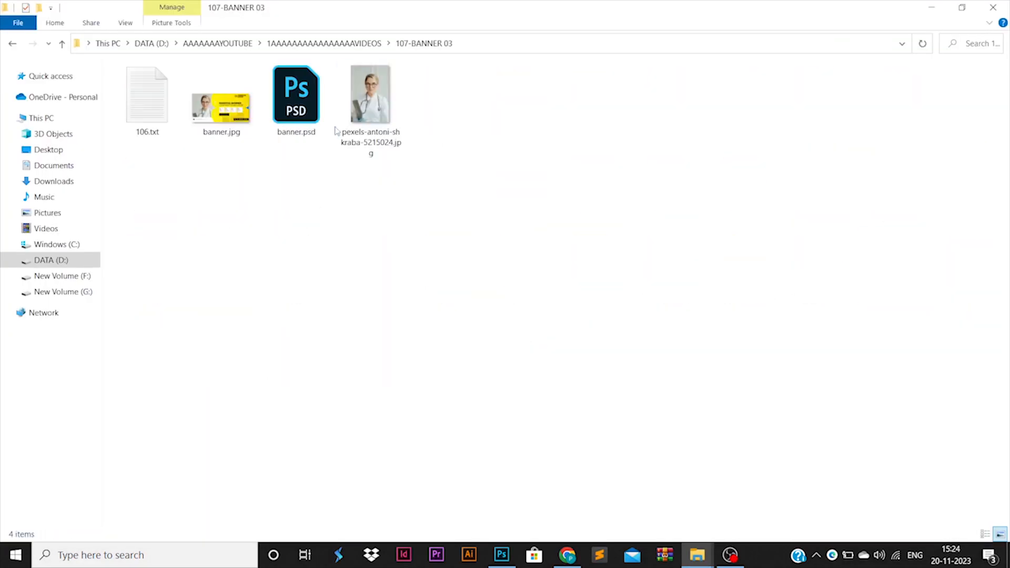
pyautogui.click(231, 103)
pyautogui.rightClick(240, 99)
pyautogui.click(252, 110)
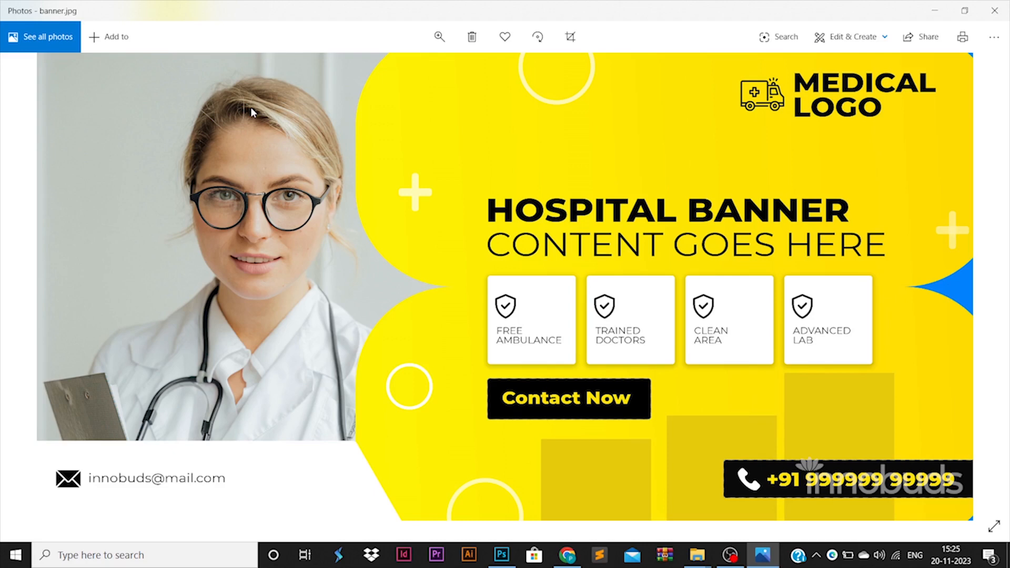
# After viewing banner.jpg in Photos, switch back to Photoshop
pyautogui.click(501, 553)
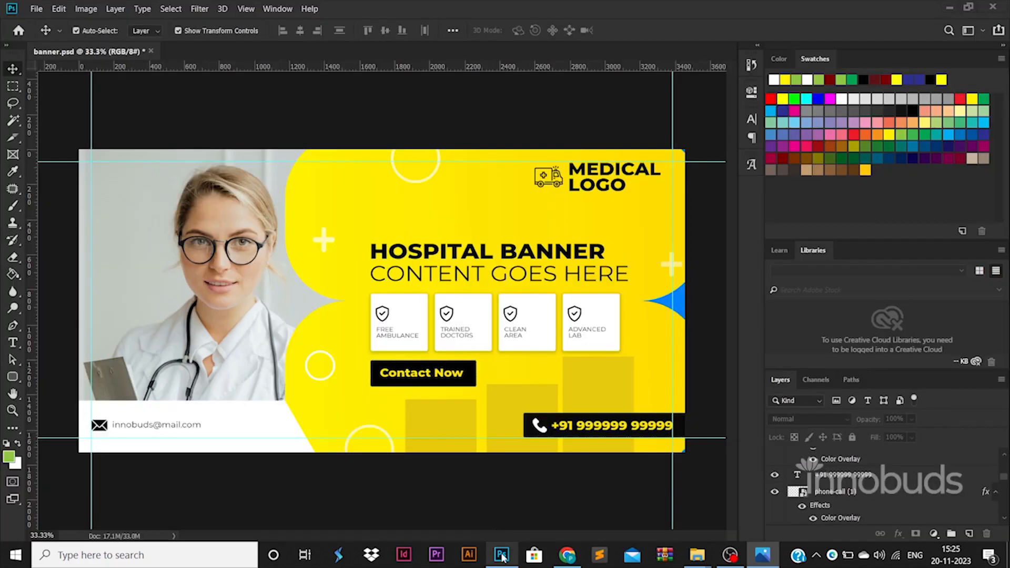
# Zoom in and out on the banner to 41.3%, then save banner.psd again
pyautogui.keyDown('ctrl'); pyautogui.click(498, 295); pyautogui.keyUp('ctrl')
pyautogui.keyDown('alt'); pyautogui.click(498, 294); pyautogui.keyUp('alt')
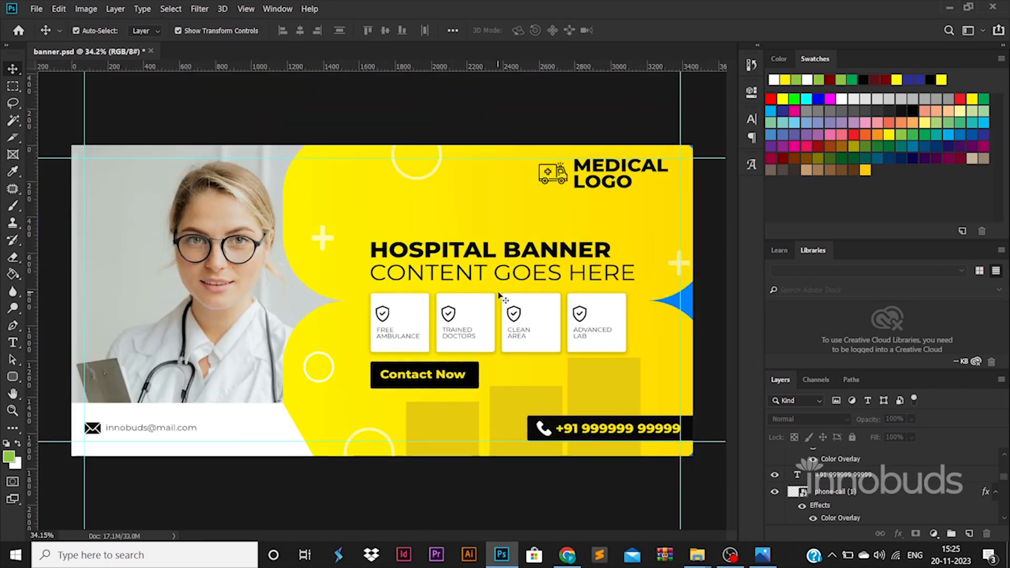
pyautogui.keyDown('ctrl'); pyautogui.click(498, 293); pyautogui.keyUp('ctrl')
pyautogui.moveTo(499, 293); pyautogui.dragTo(501, 298)
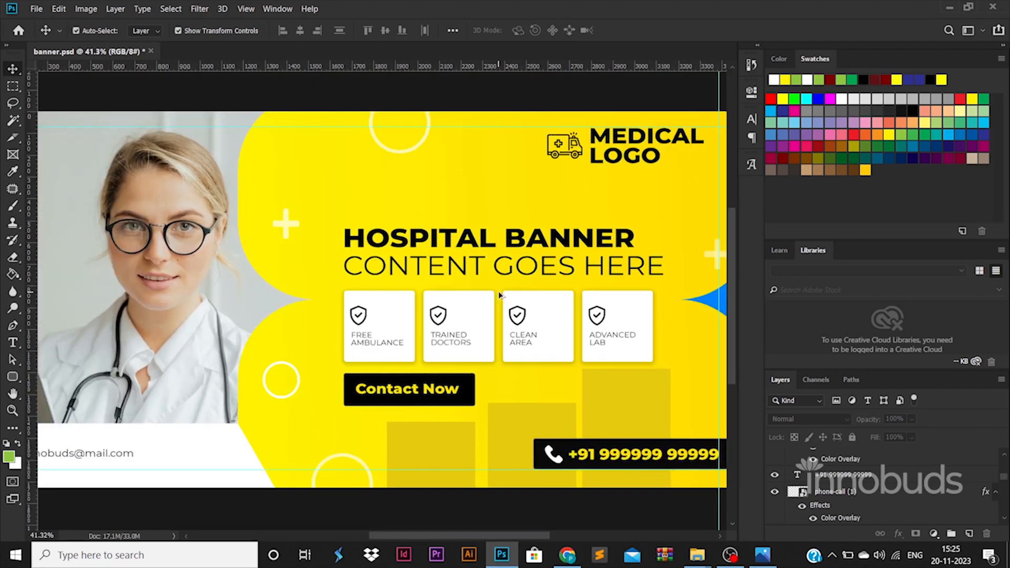
pyautogui.scroll(-1, 498, 294)
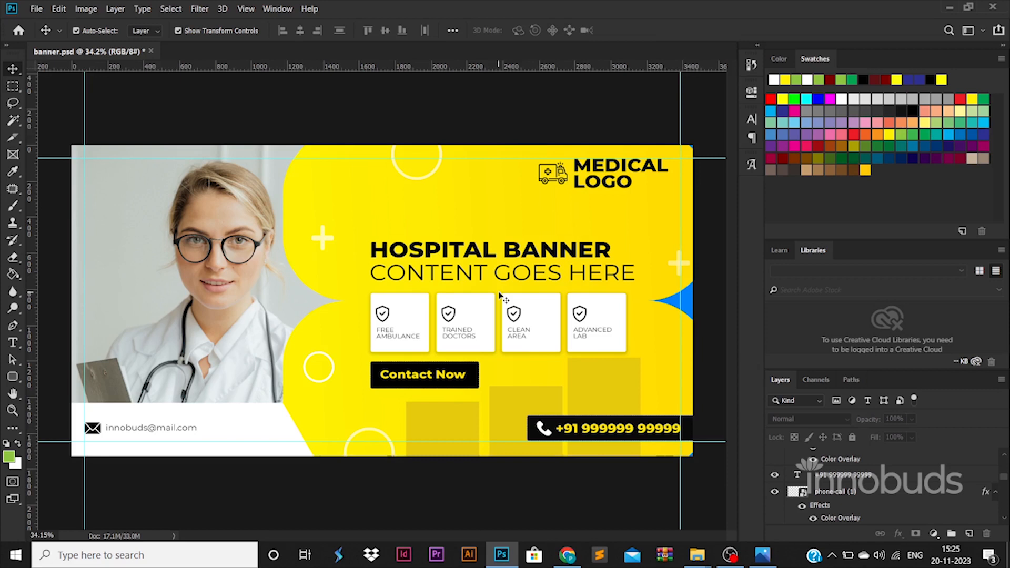
pyautogui.hotkey('ctrl', 's')
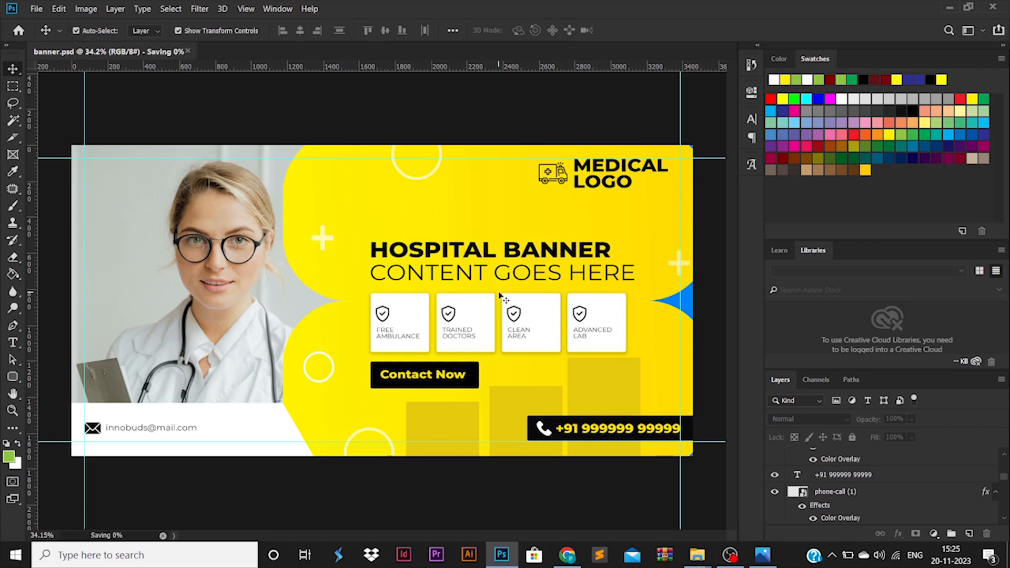